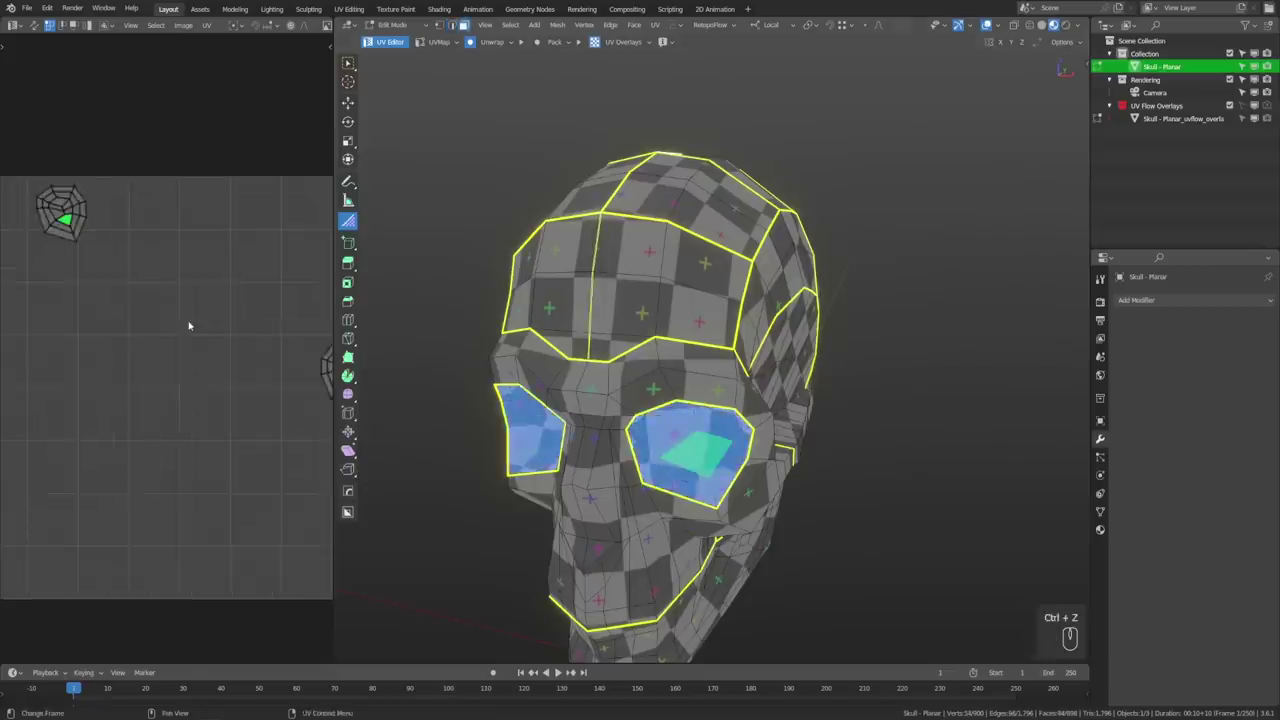
Box-select the skull's eye island in the UV layout and bring up the UV menu.
left_click_drag(70, 226, 136, 284)
key("u")
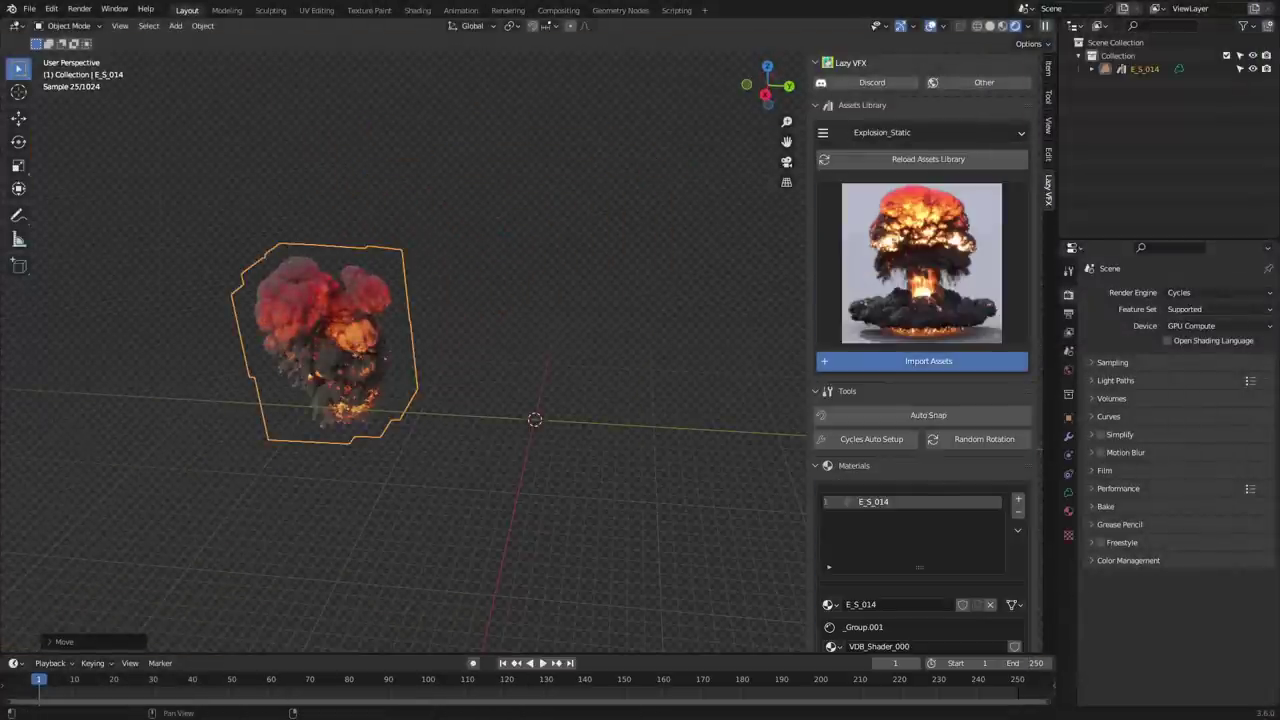
Pick an explosion asset, then switch Lazy VFX to Fire_Static and pick a fire asset.
scroll(400, 350, "up", 3)
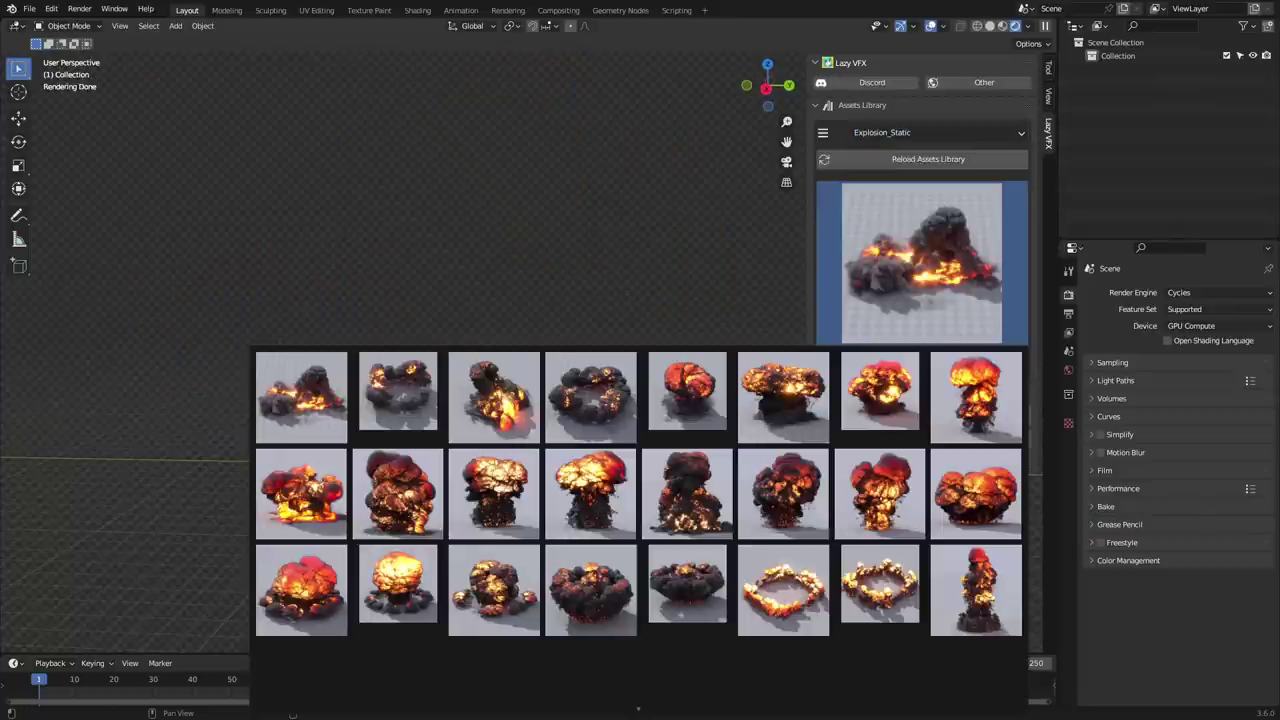
scroll(686, 480, "down", 3)
left_click(686, 480)
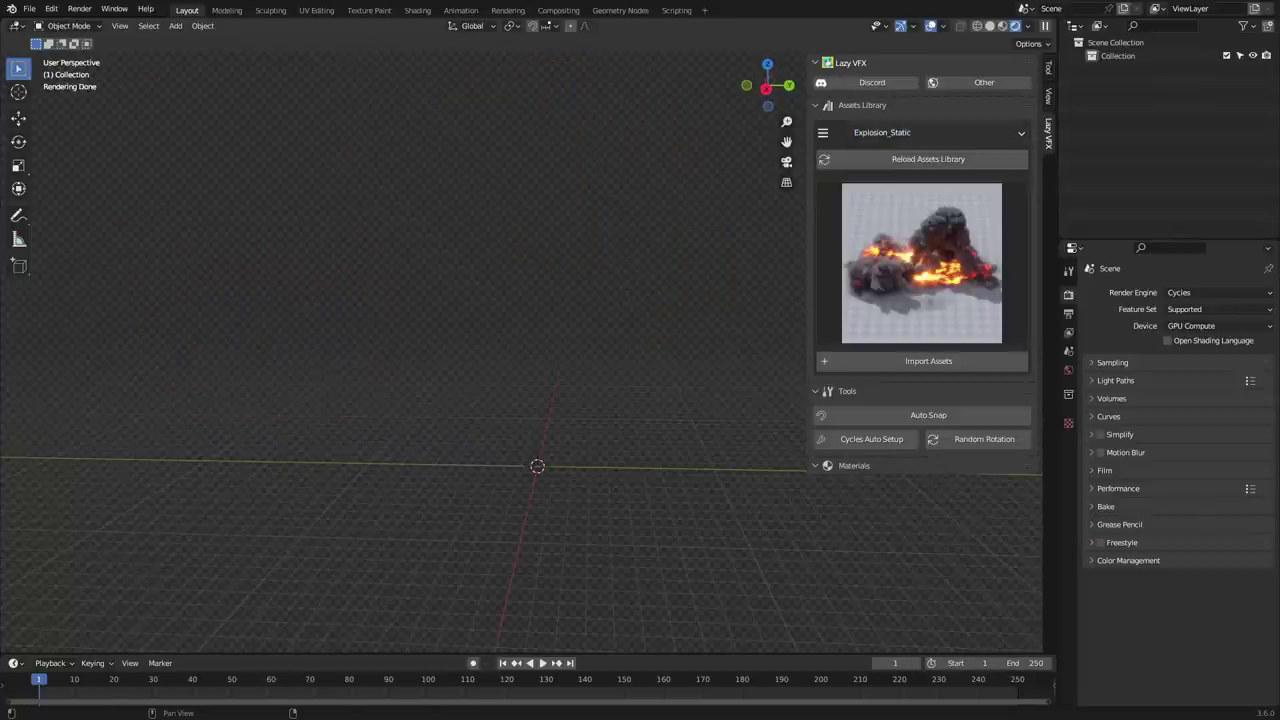
left_click(938, 132)
left_click(874, 197)
left_click(921, 262)
scroll(786, 566, "down", 1)
left_click(786, 566)
Import a smoke cloud asset from the Smoke_Static category.
left_click(938, 132)
left_click(879, 243)
left_click(921, 262)
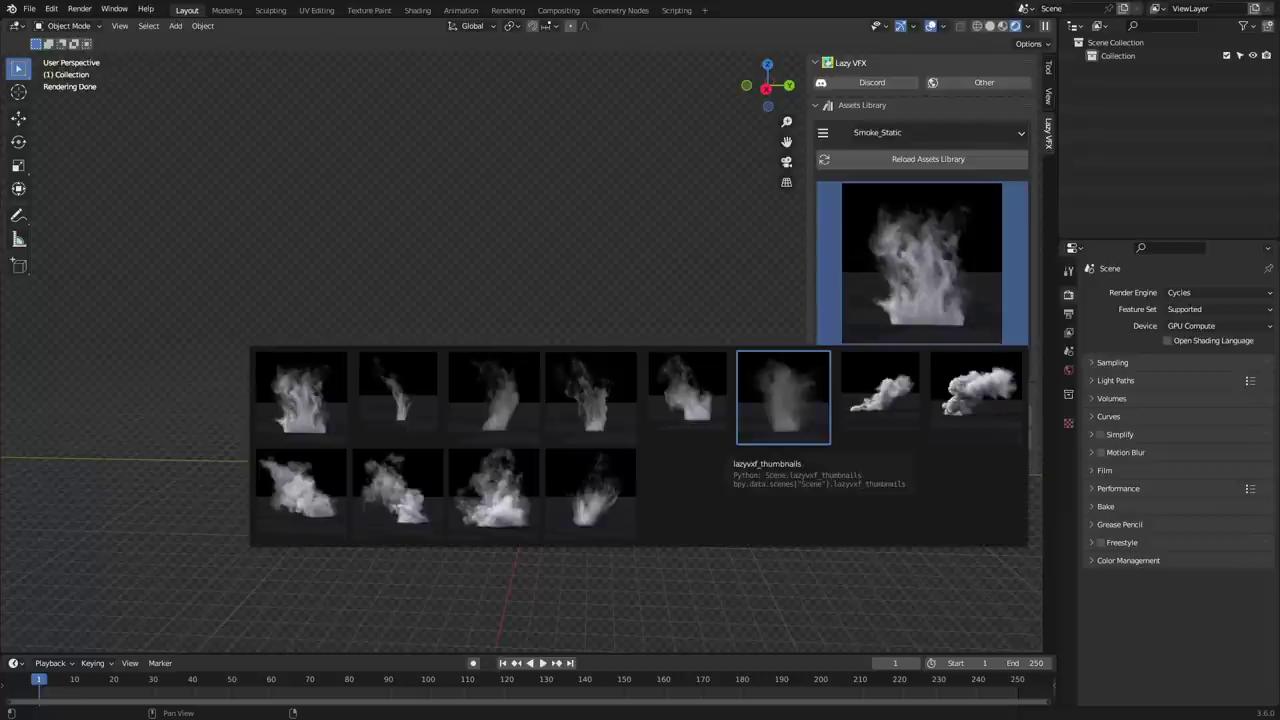
left_click(880, 395)
left_click(928, 361)
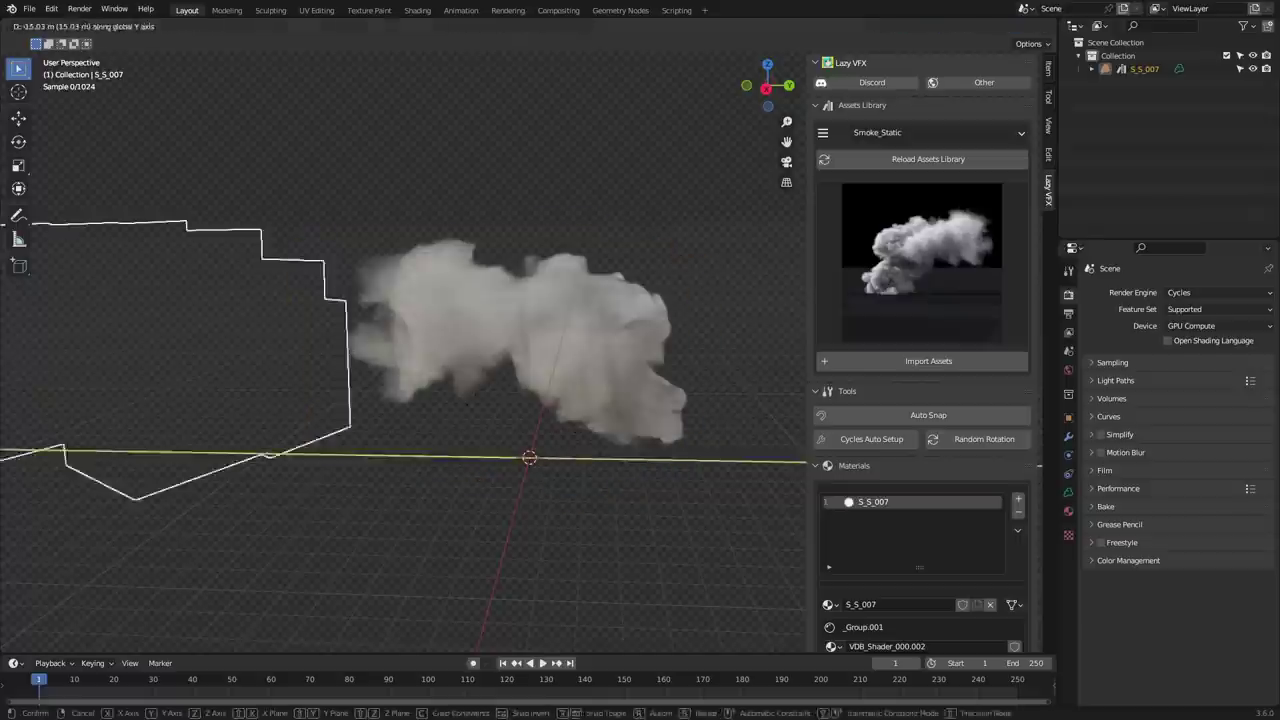
Import a Fire_Static fire asset and frame the view on it.
left_click(938, 132)
left_click(874, 197)
left_click(921, 262)
left_click(300, 390)
left_click(928, 361)
key("KP_Decimal")
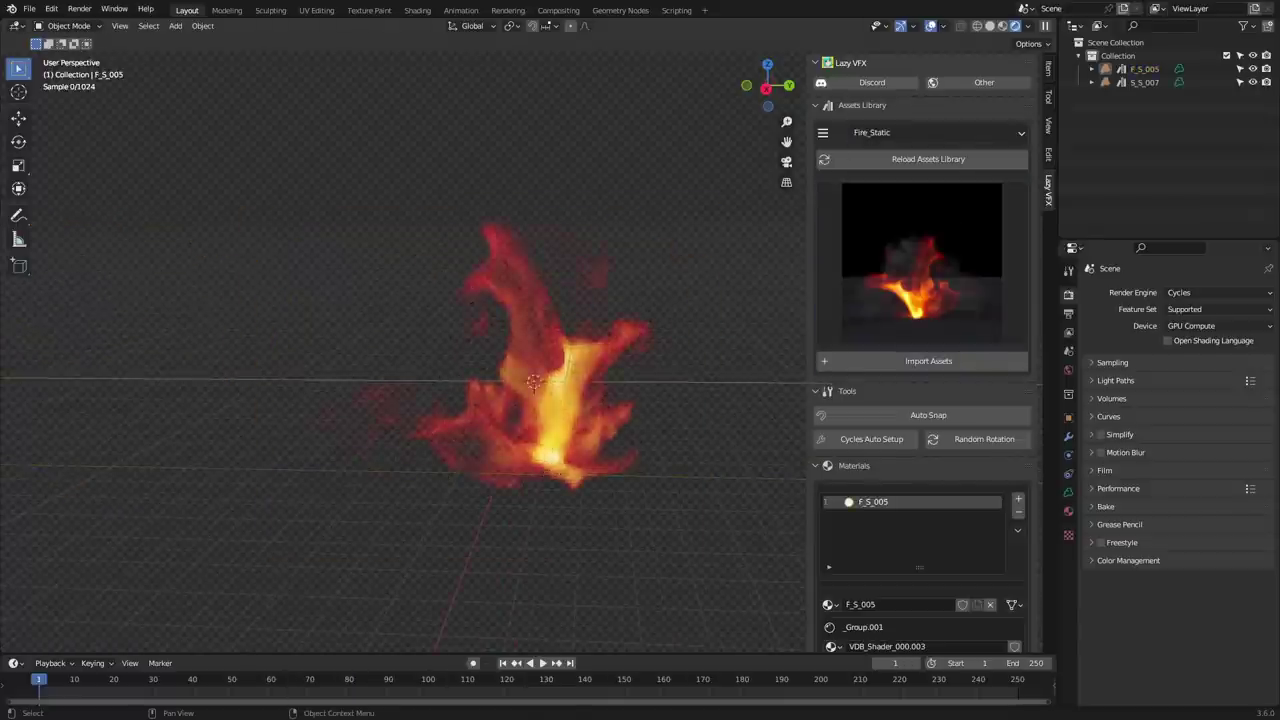
Import a ring-shaped Explosion_Static asset, then delete every object in the scene.
left_click(938, 132)
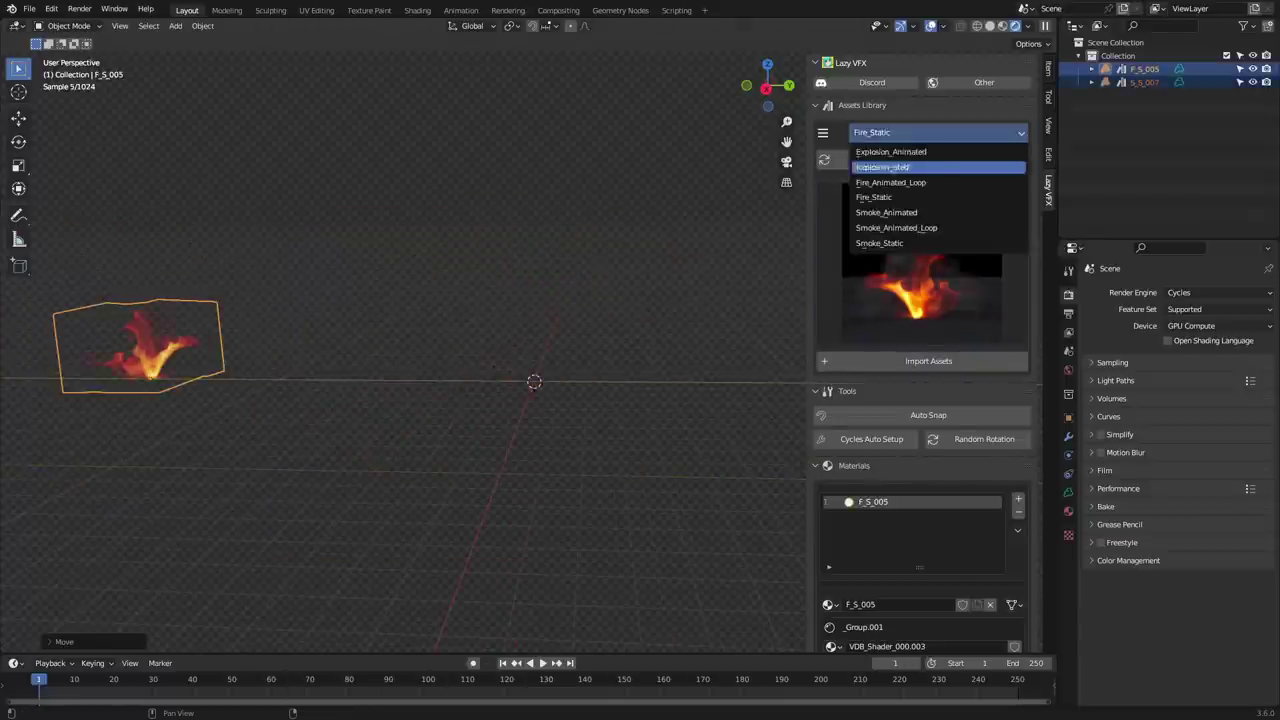
left_click(874, 165)
left_click(928, 361)
key("KP_Decimal")
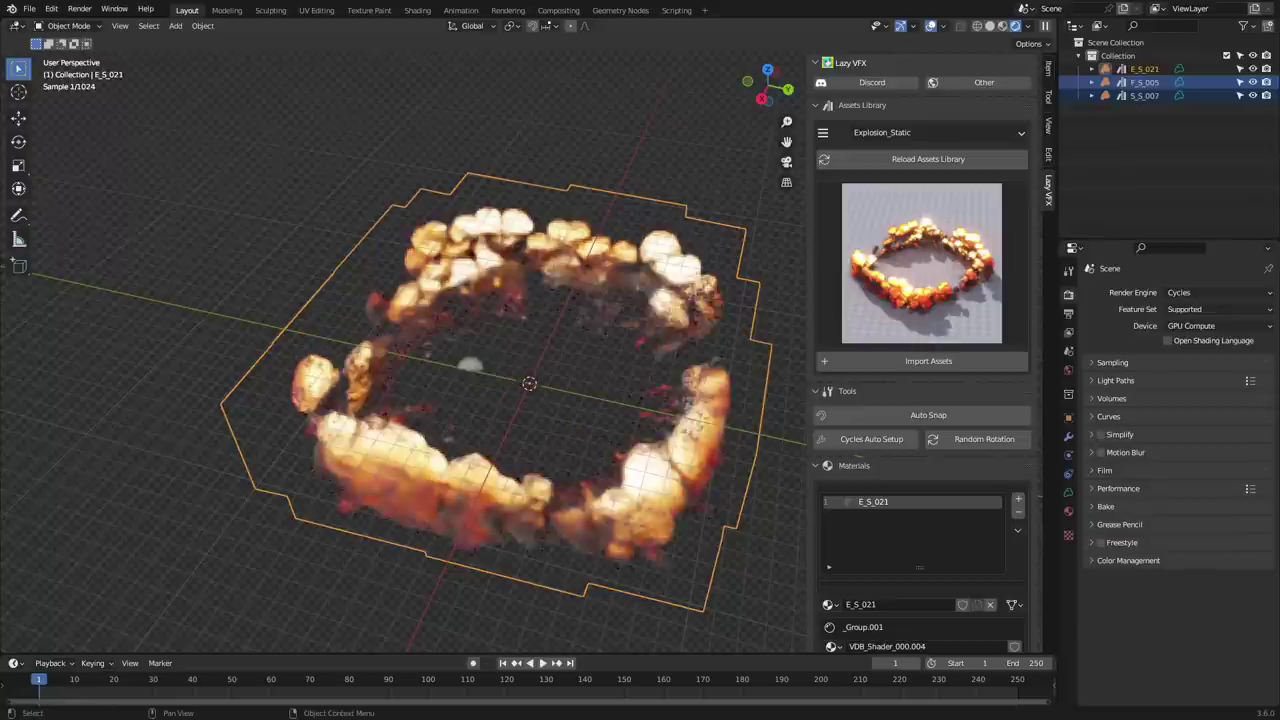
key("a")
key("Delete")
Browse the Explosion_Animated and Fire_Animated_Loop categories, picking an animated explosion.
left_click(938, 132)
left_click(874, 150)
left_click(921, 262)
left_click(300, 390)
left_click(938, 132)
left_click(874, 180)
left_click(921, 262)
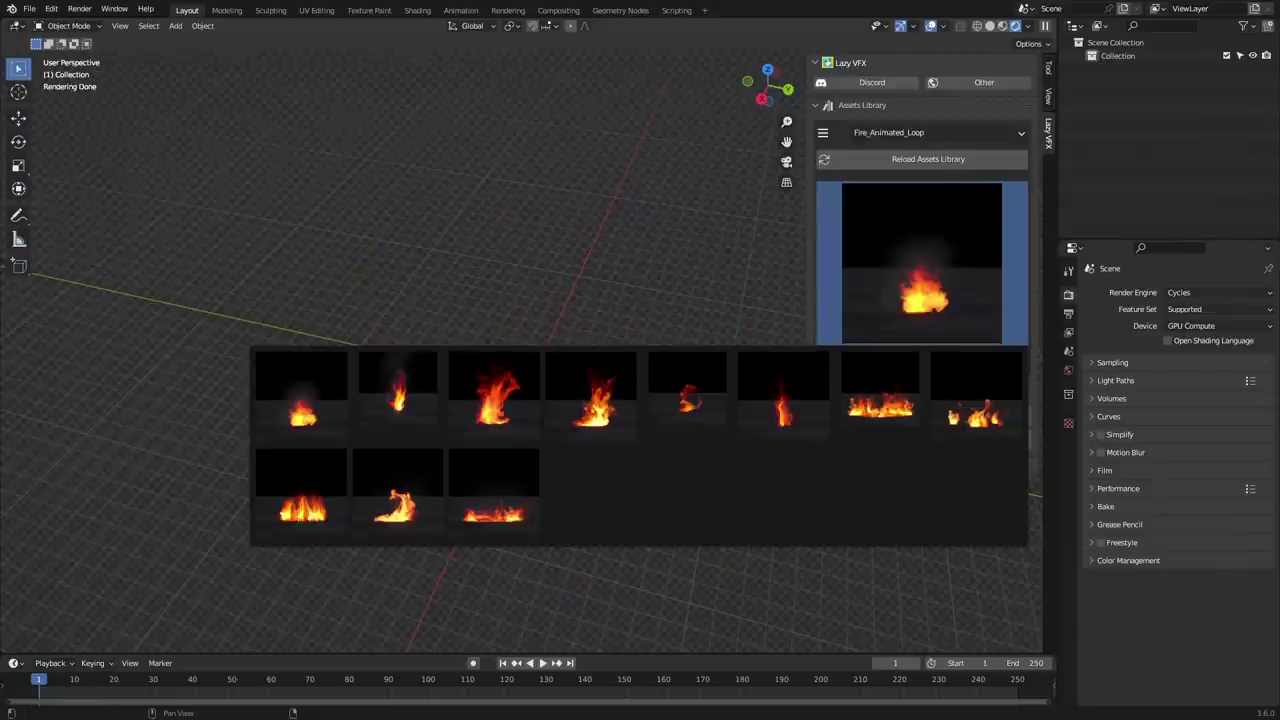
Browse Smoke_Animated_Loop, then import an asset from the Smoke_Animated category.
left_click(938, 132)
left_click(896, 227)
left_click(921, 262)
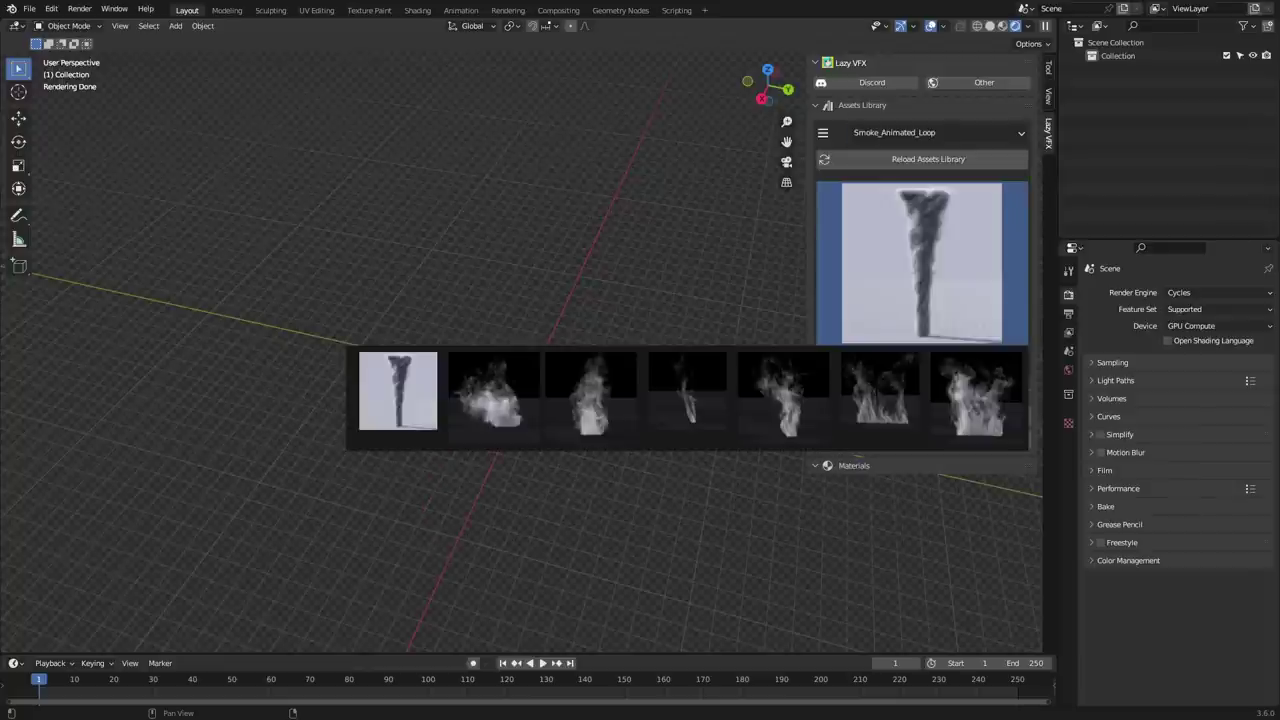
left_click(938, 132)
left_click(886, 212)
left_click(921, 262)
left_click(783, 397)
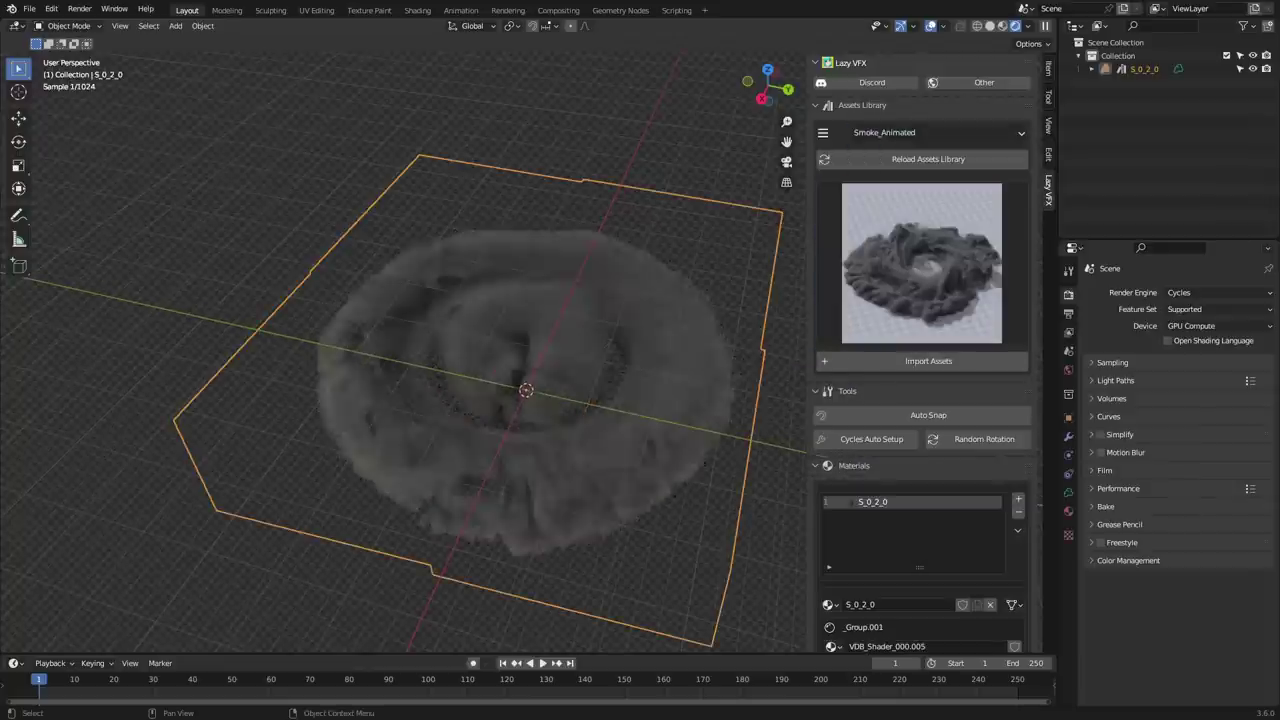
scroll(526, 390, "up", 5)
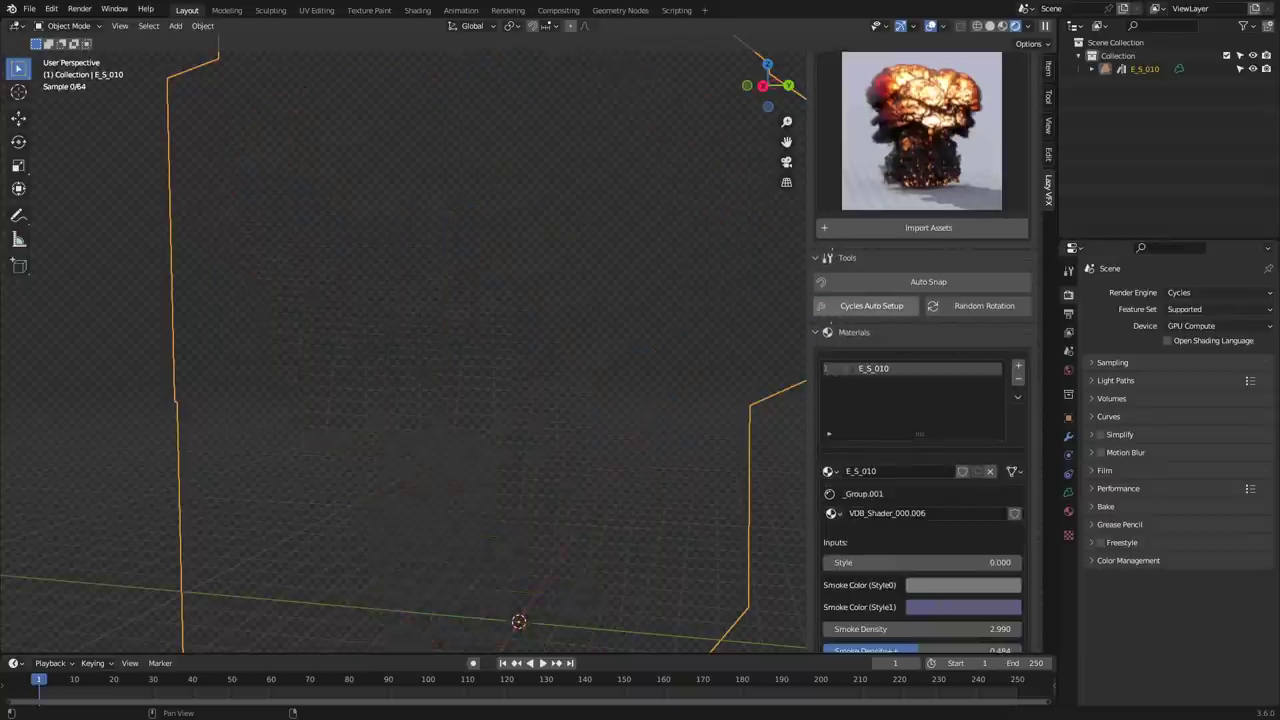
Try Style 1 and a green Smoke Color on the explosion, reverting both.
scroll(921, 400, "down", 5)
left_click_drag(880, 407, 960, 407)
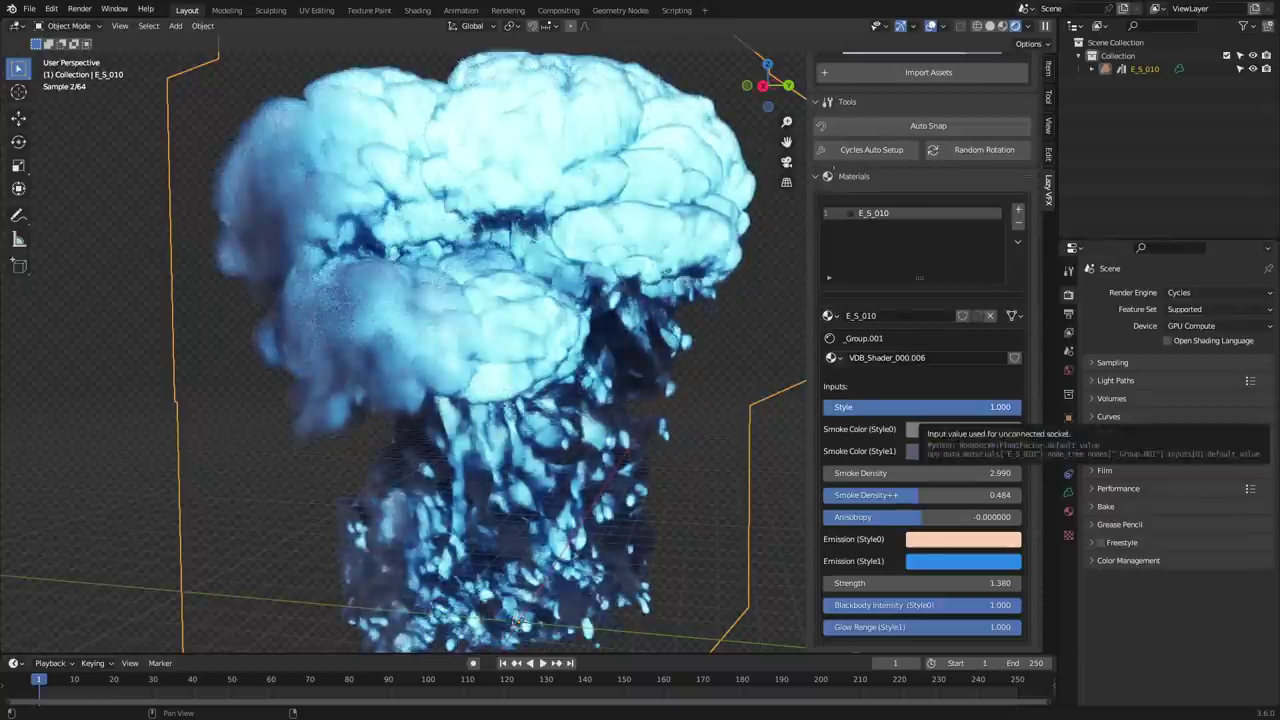
key("ctrl+z")
left_click_drag(880, 407, 960, 407)
left_click(962, 451)
left_click_drag(962, 280, 938, 274)
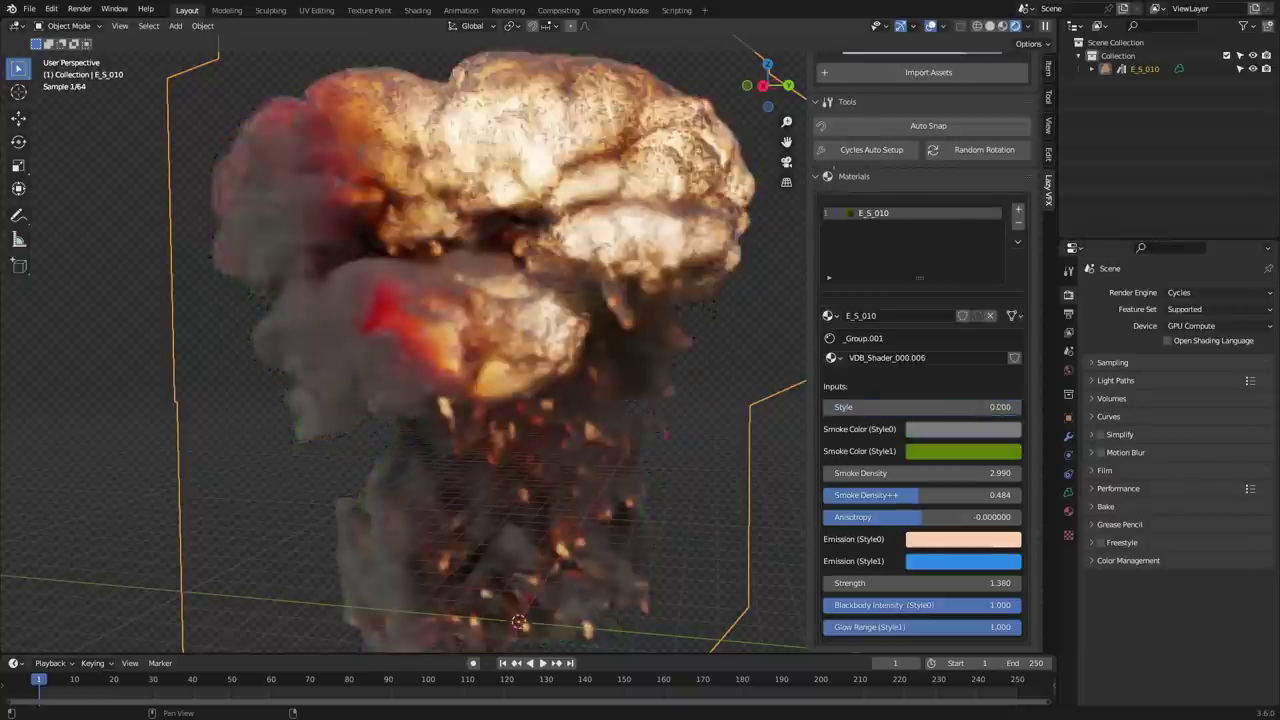
key("Escape")
Thin the Smoke Density, edit both Emission colours, and raise Strength to 3.080.
left_click_drag(920, 473, 880, 473)
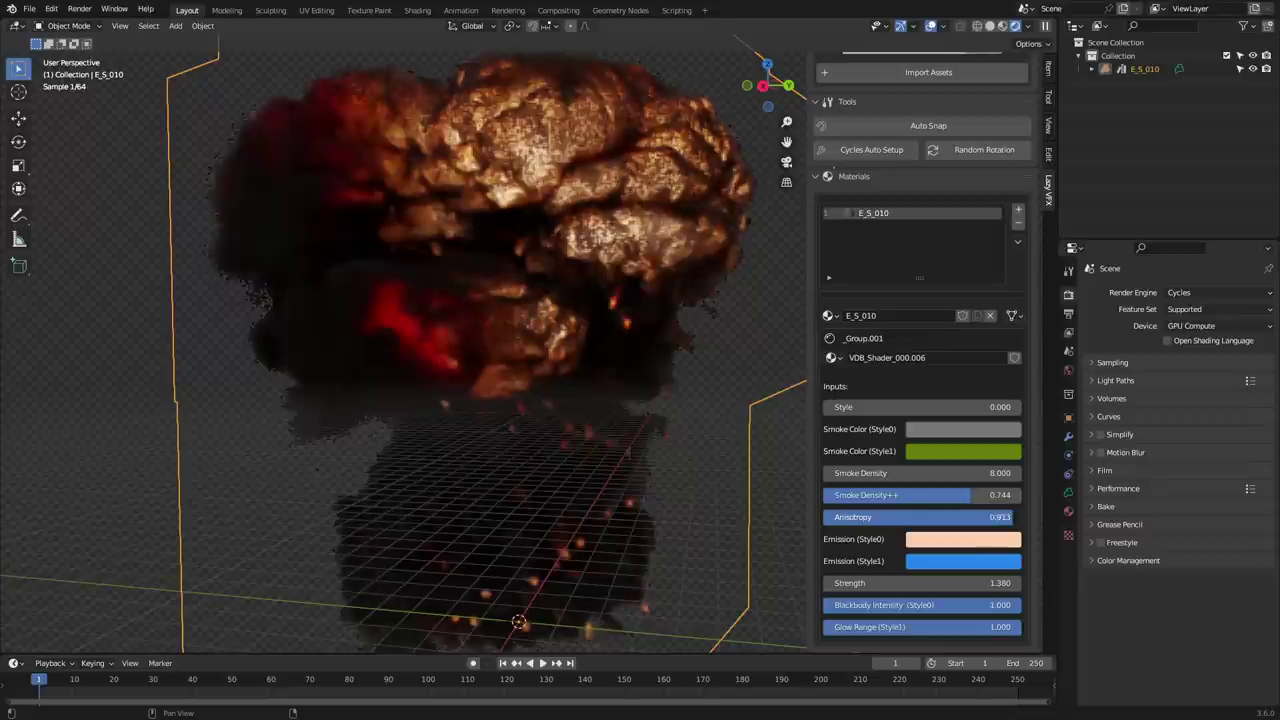
left_click_drag(920, 473, 870, 473)
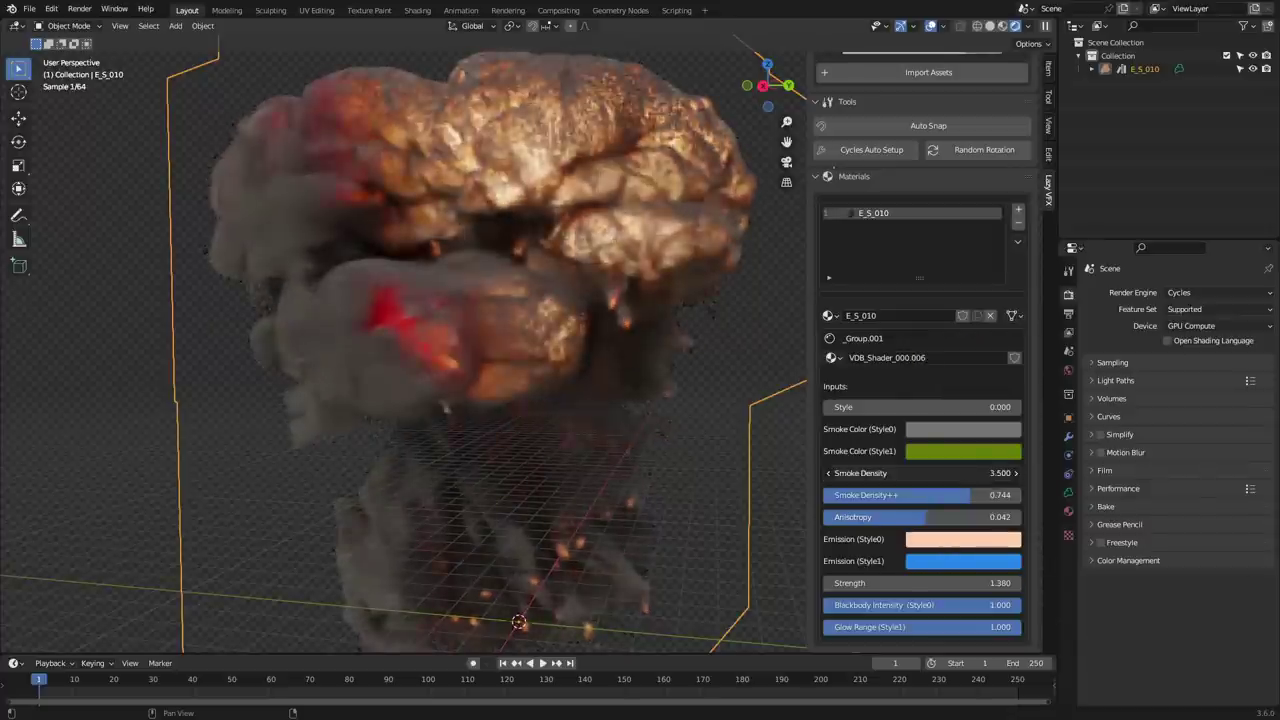
left_click(963, 539)
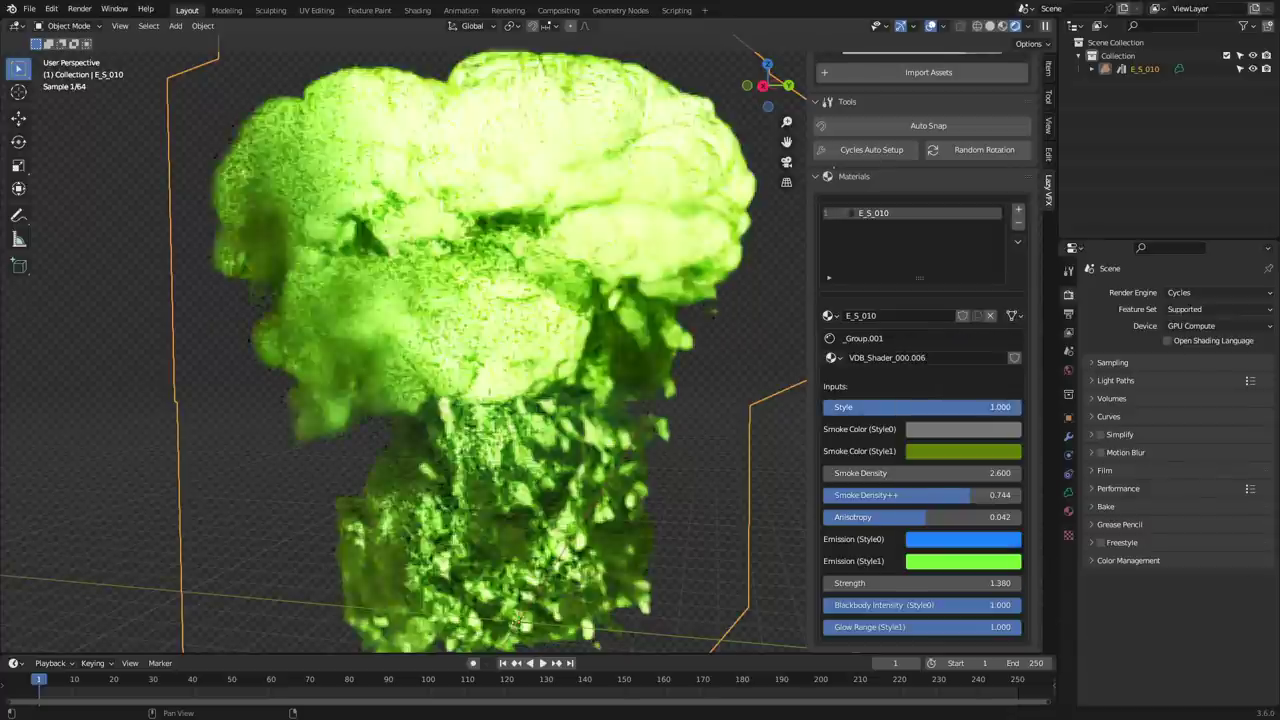
left_click(963, 561)
left_click_drag(920, 583, 1000, 583)
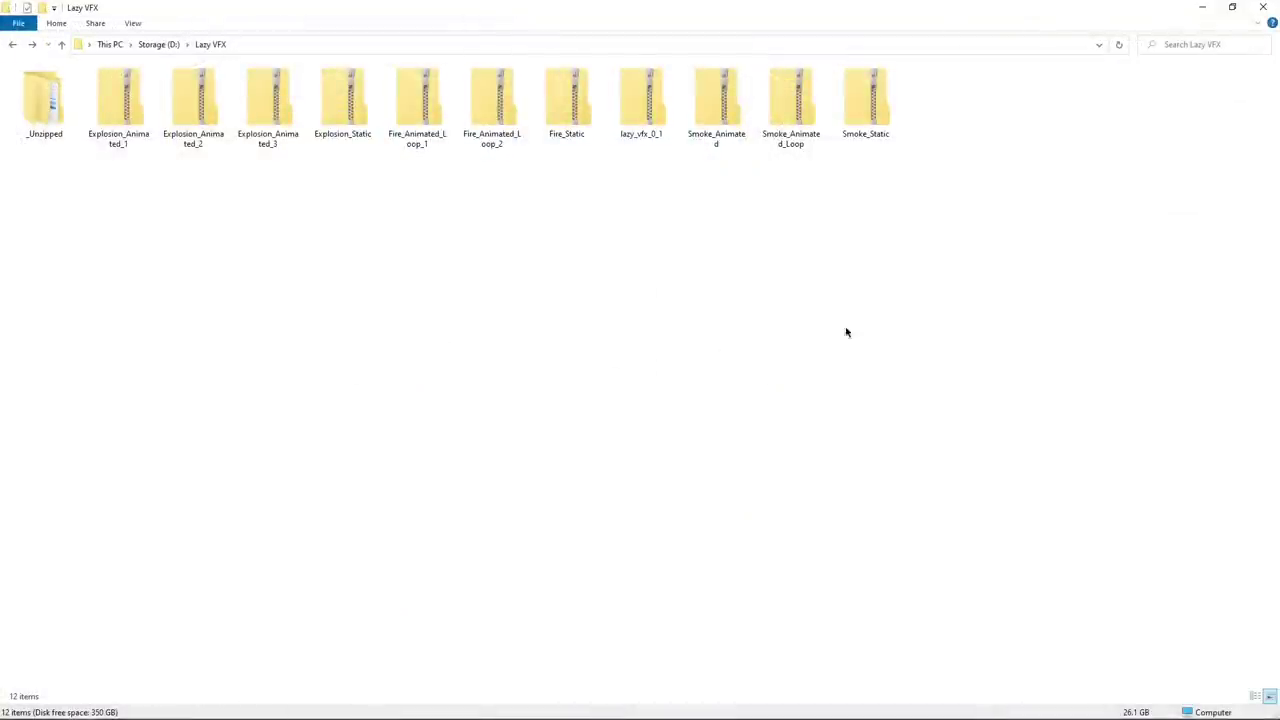
Check the combined size of the 11 Lazy VFX zip files (26.1 GB).
left_click_drag(928, 280, 133, 113)
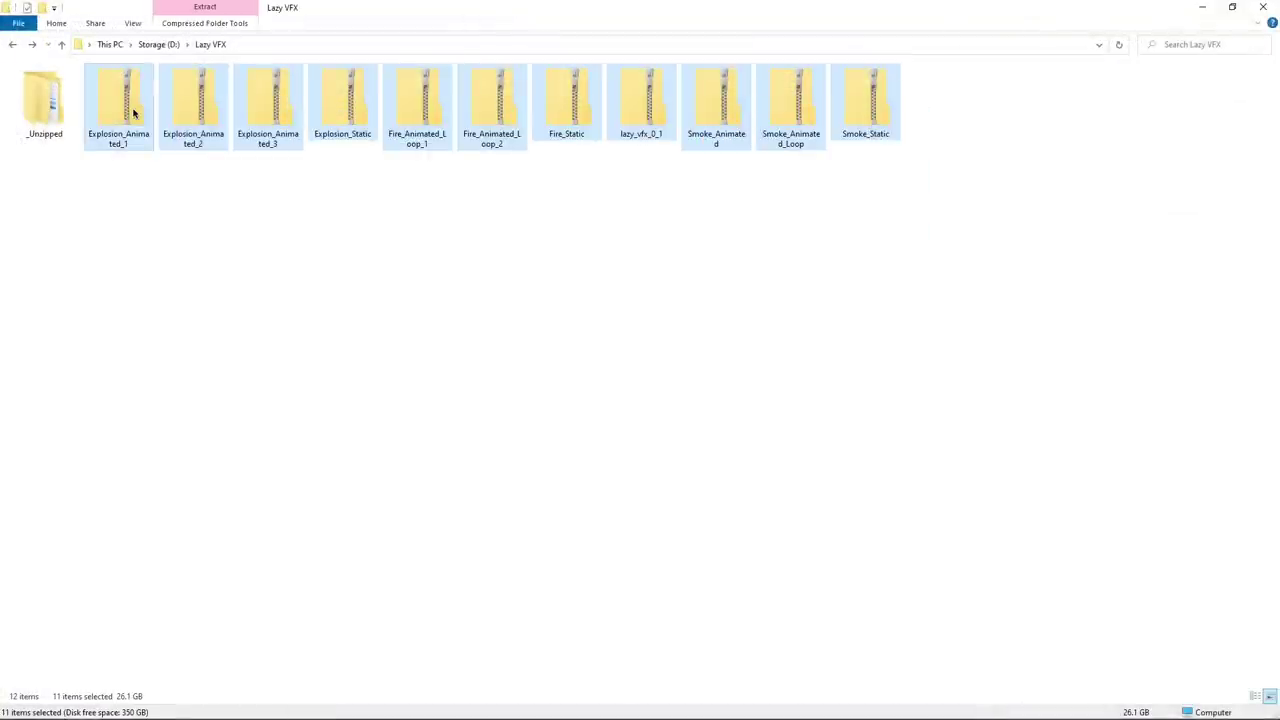
right_click(133, 113)
key("r")
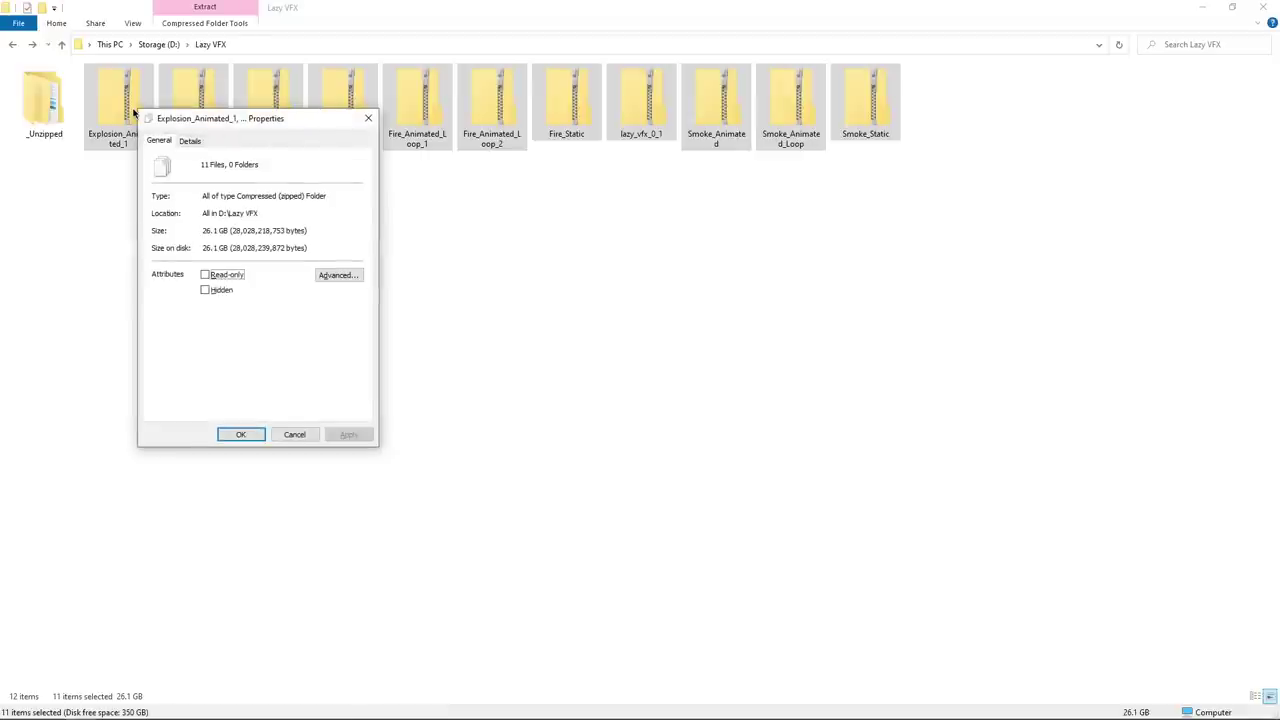
left_click(368, 120)
left_click(255, 195)
Check the combined size of the 7 folders inside _Unzipped (62.5 GB).
double_click(54, 117)
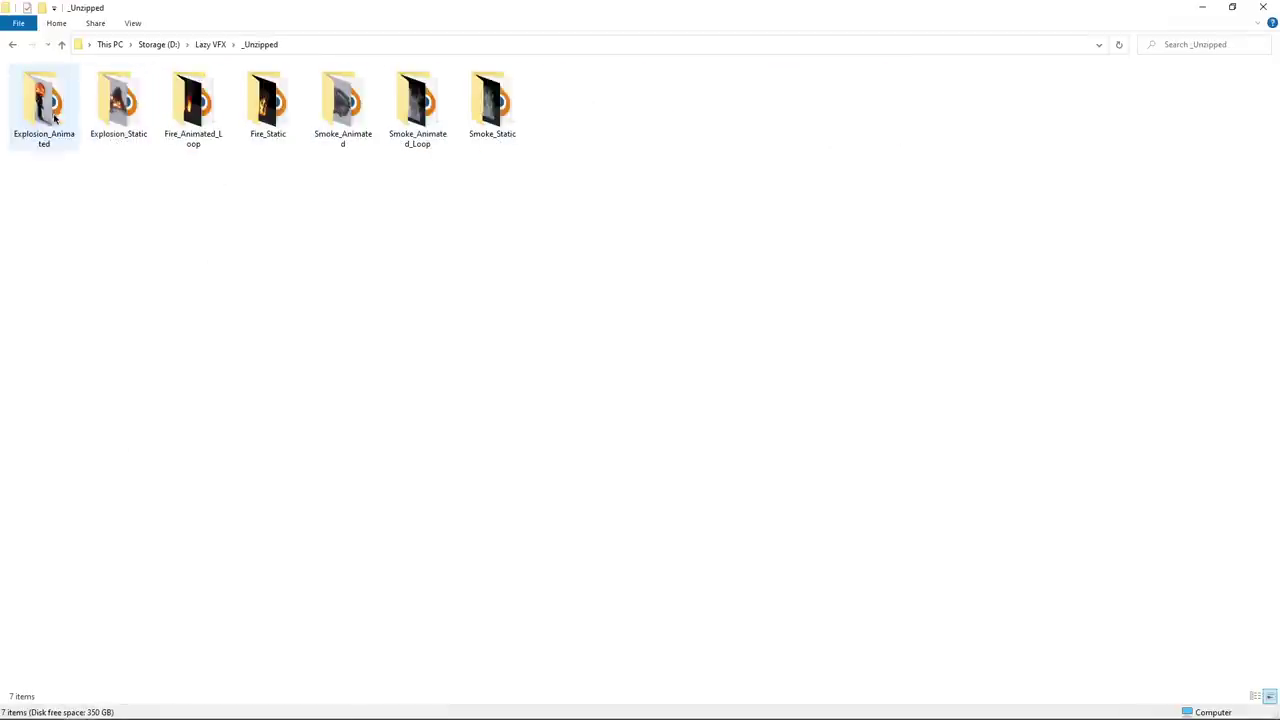
left_click_drag(223, 160, 490, 70)
right_click(499, 106)
key("r")
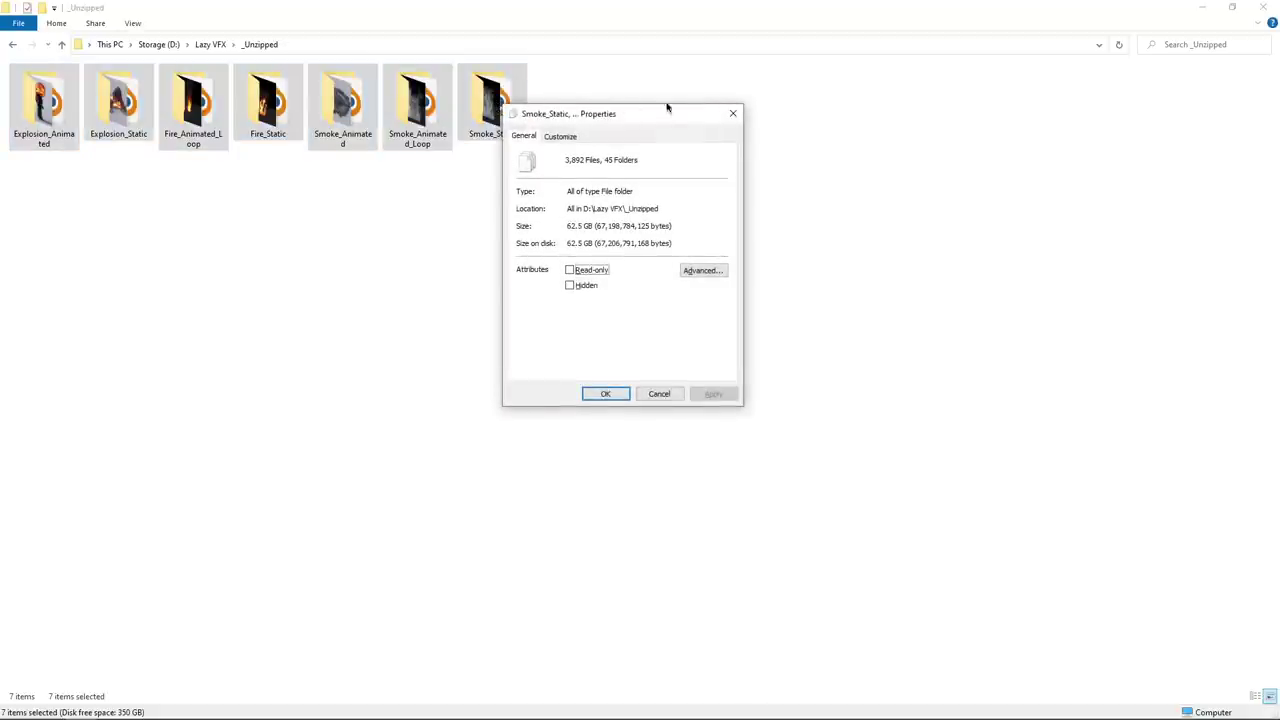
left_click(732, 114)
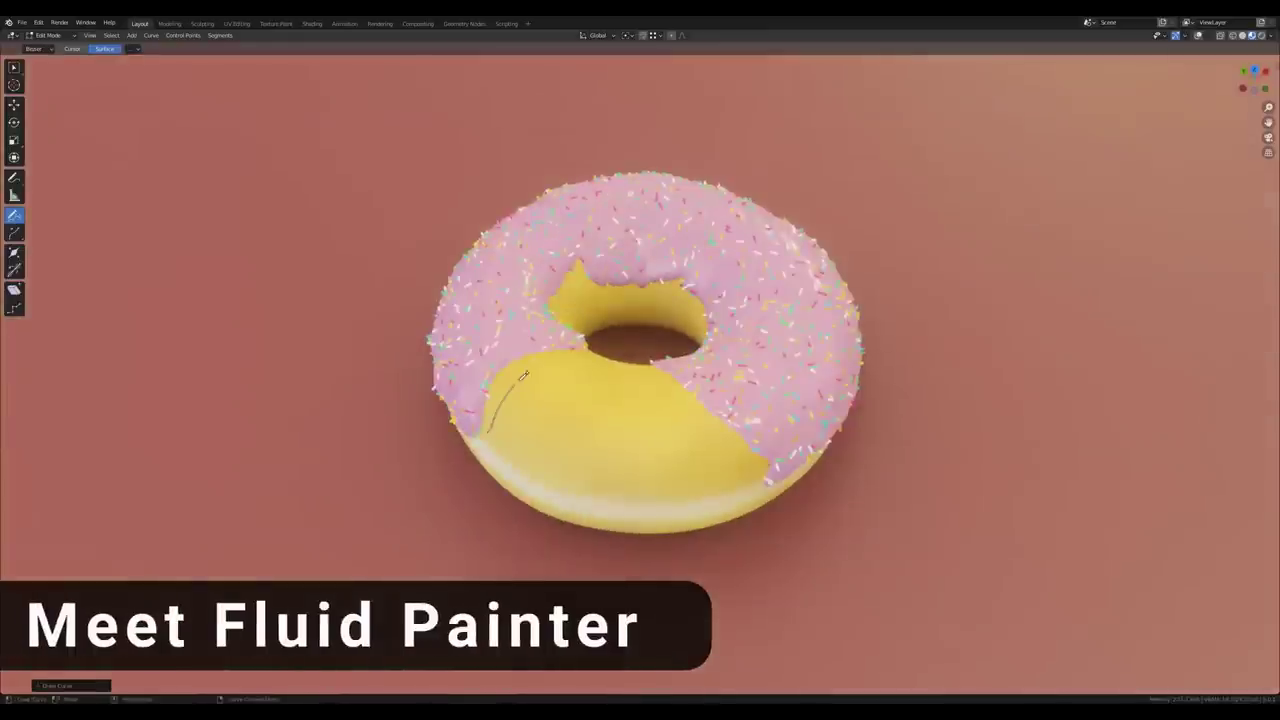
Paint a fluid curve on the donut, filter presets to Food, and draw strokes in Solid shading.
mouse_move(487, 434)
left_mouse_down()
mouse_move(586, 360)
mouse_move(625, 455)
mouse_move(743, 450)
left_mouse_up()
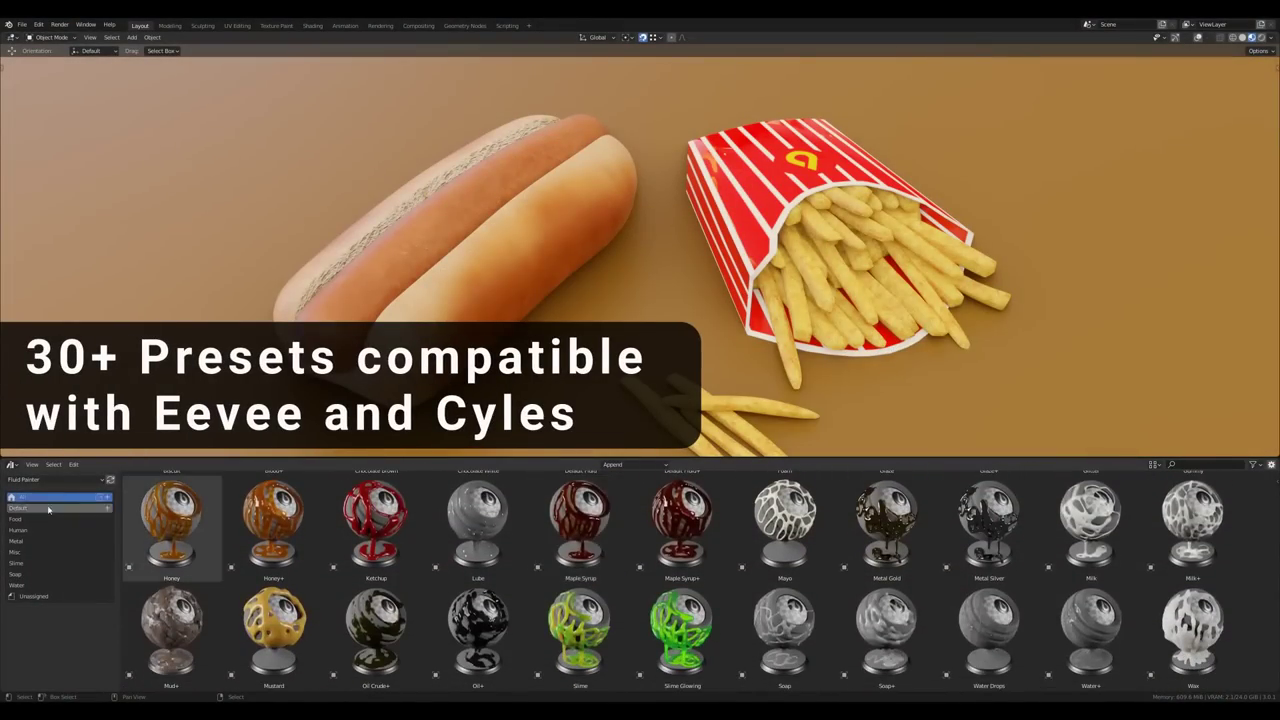
left_click(16, 519)
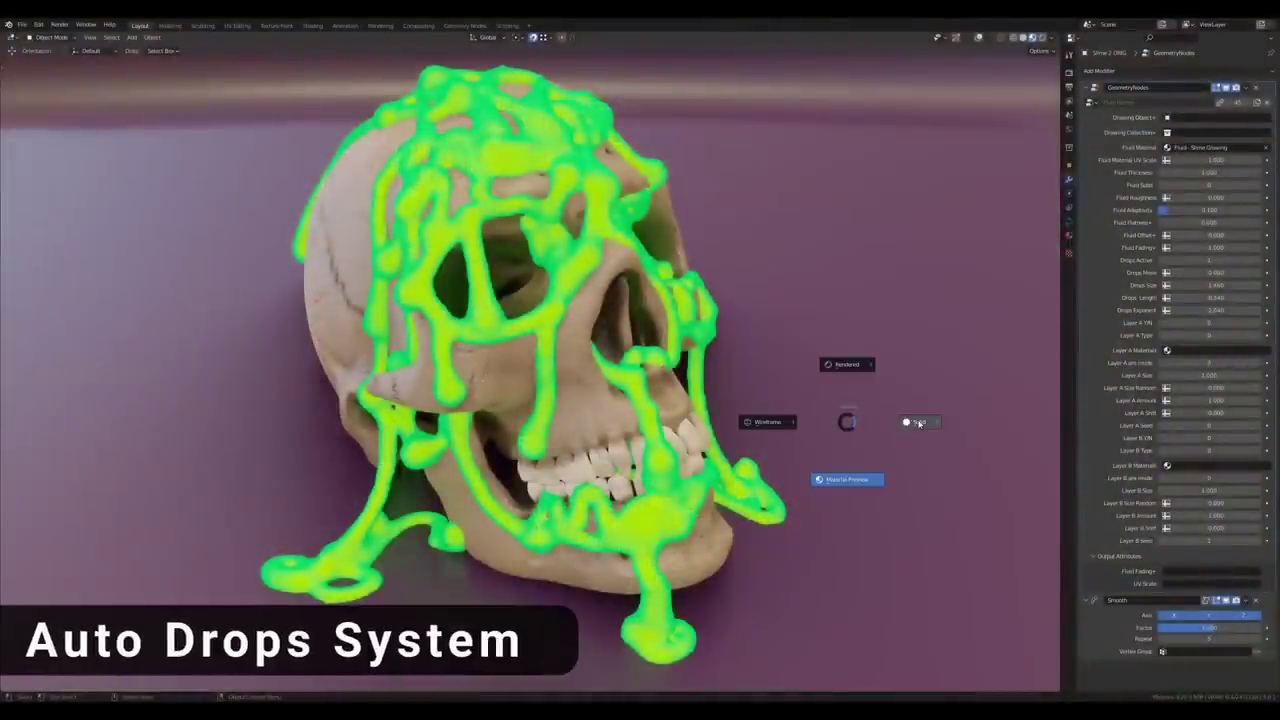
left_click(918, 423)
left_click_drag(1160, 262, 1262, 262)
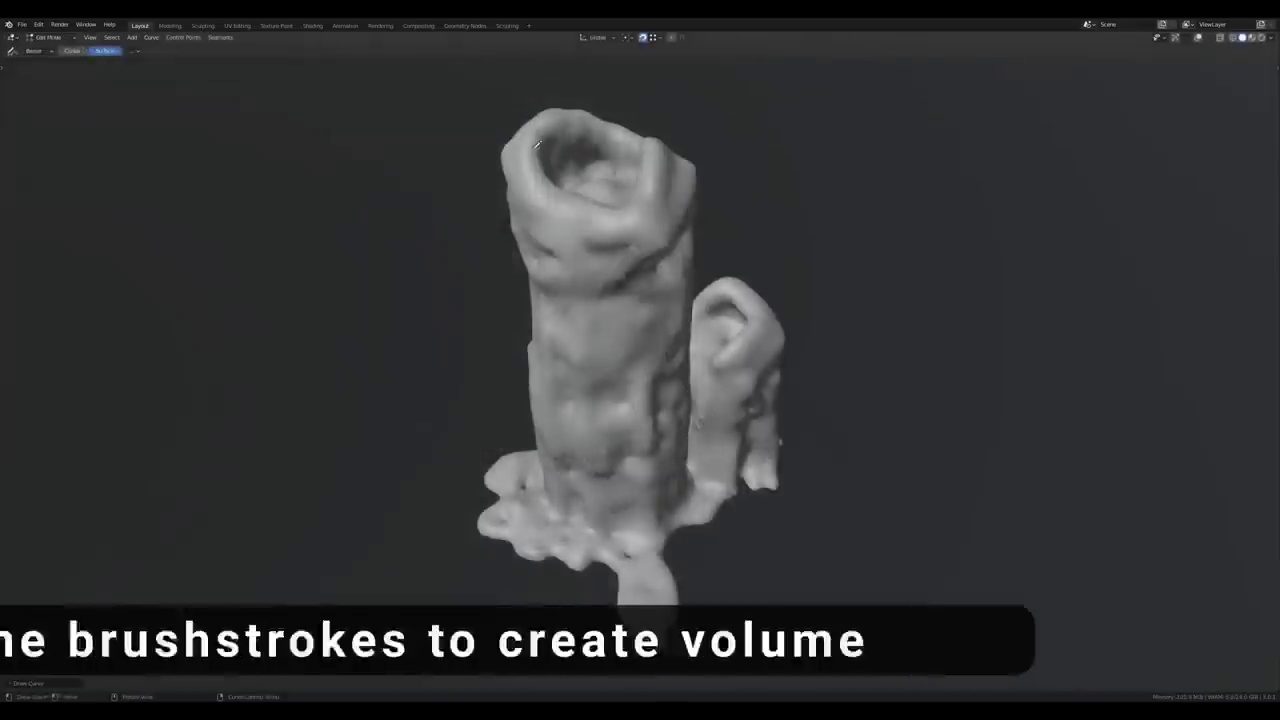
left_click_drag(605, 209, 577, 206)
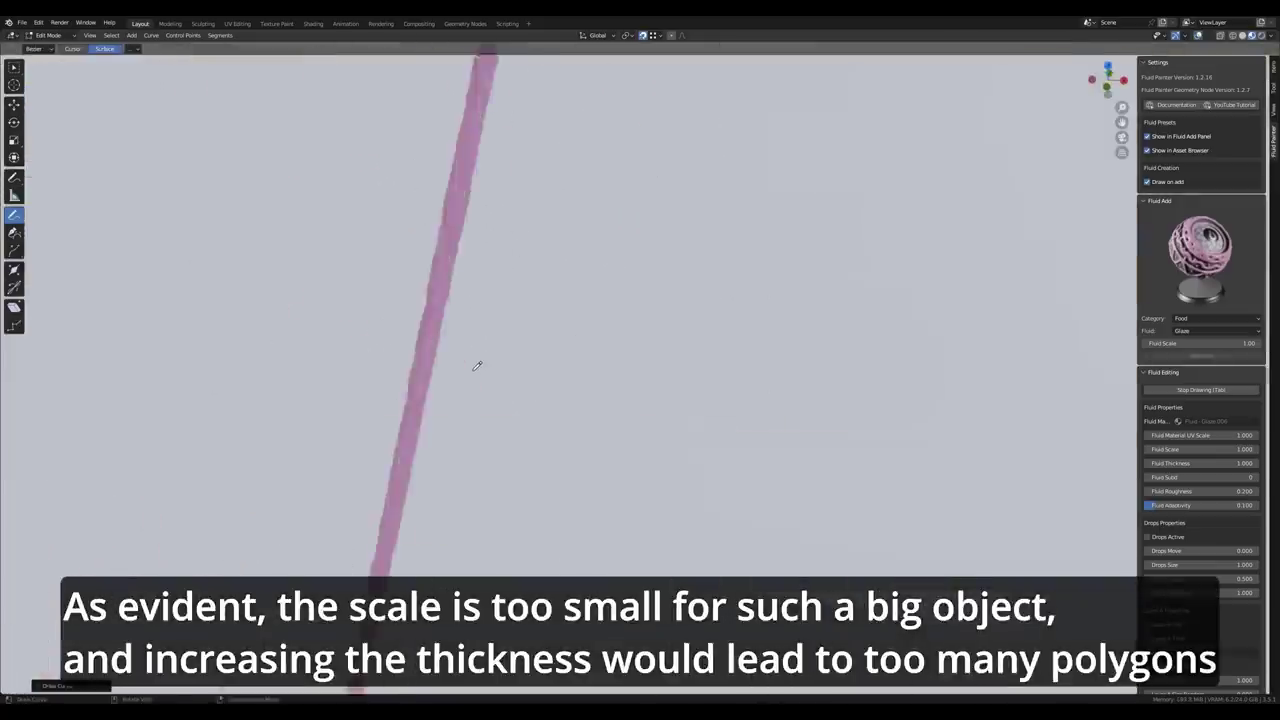
Set the glaze's Fluid Scale to 25 and thickness to 125, then draw bubbles on the duck.
left_click(1181, 345)
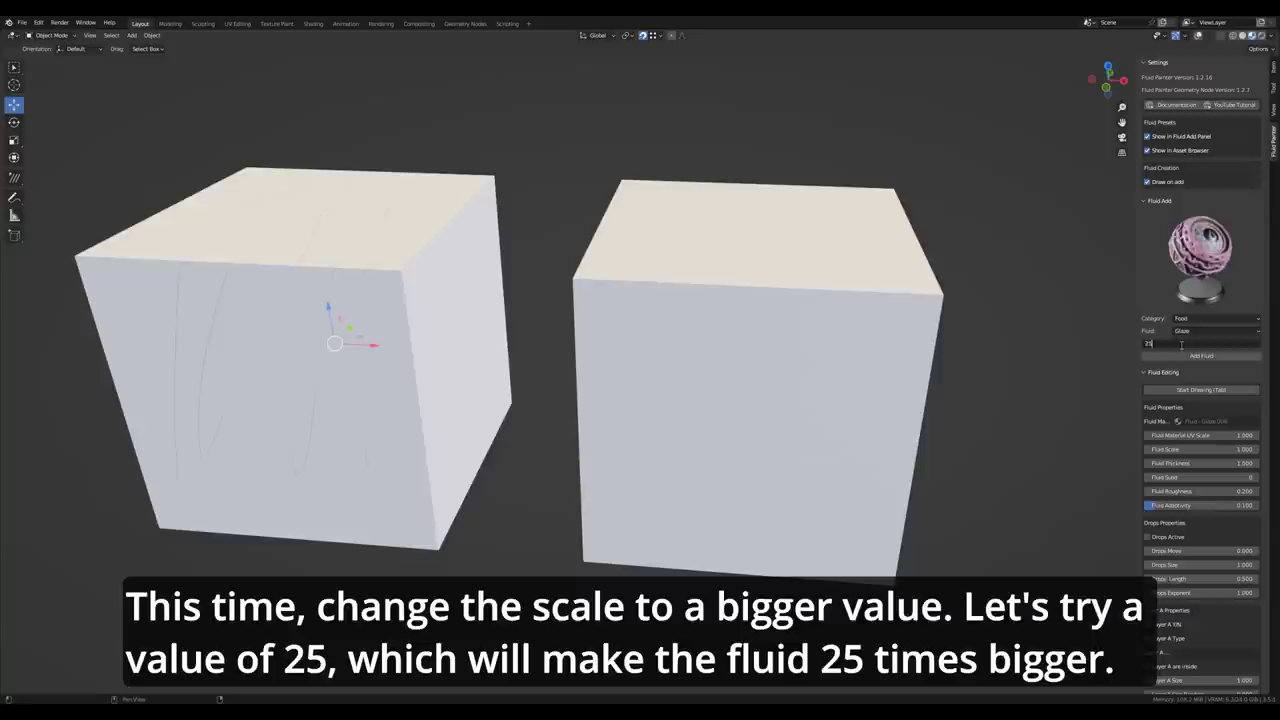
left_click(1226, 358)
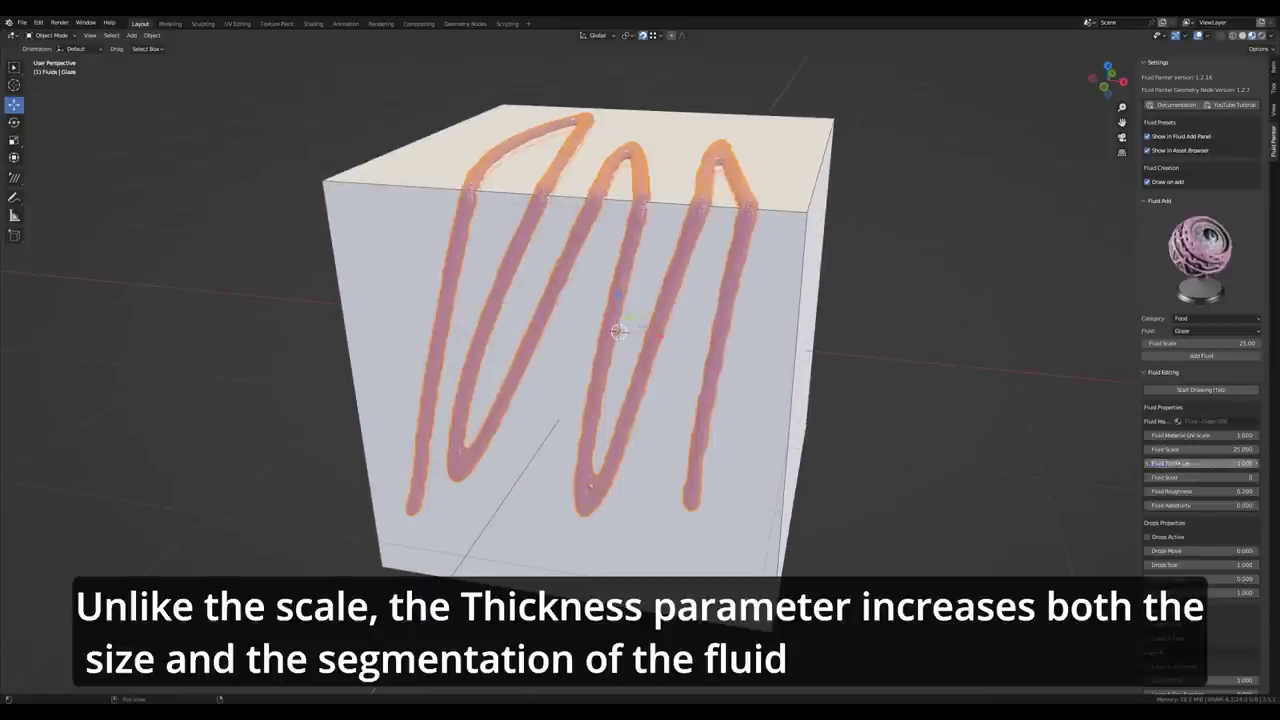
left_click_drag(1200, 463, 1229, 462)
left_click(1229, 462)
key("Return")
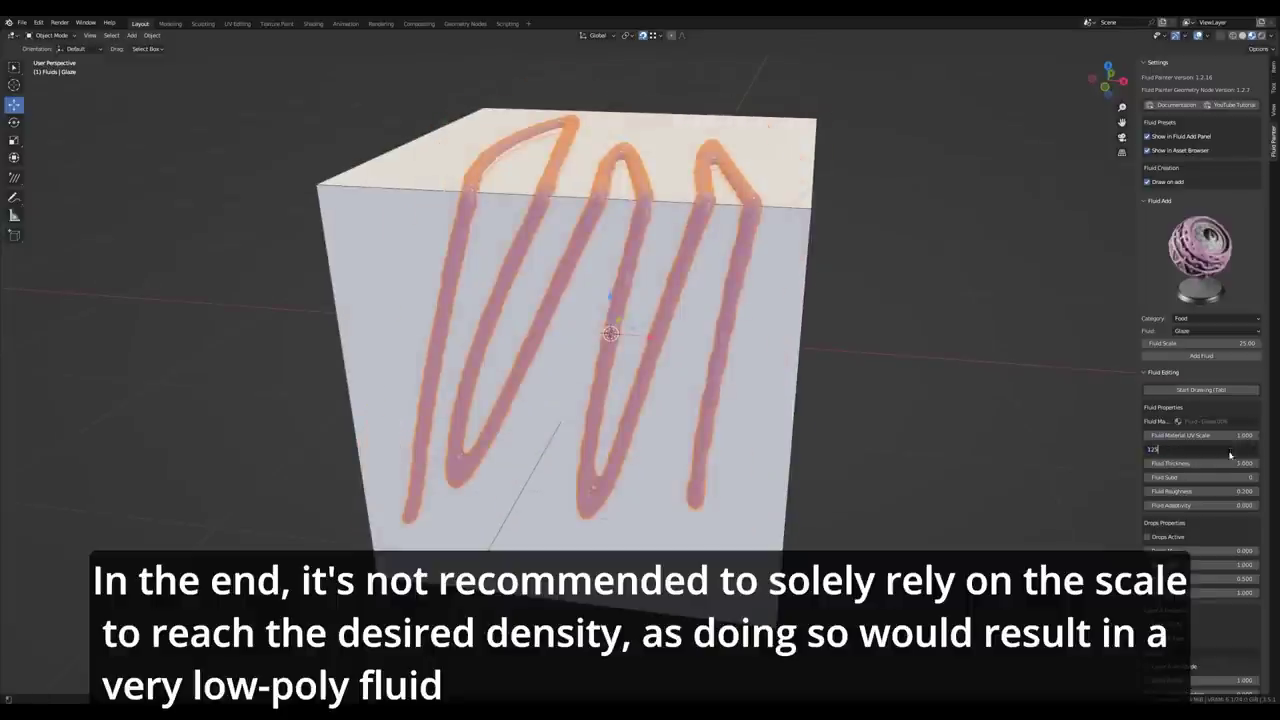
key("Return")
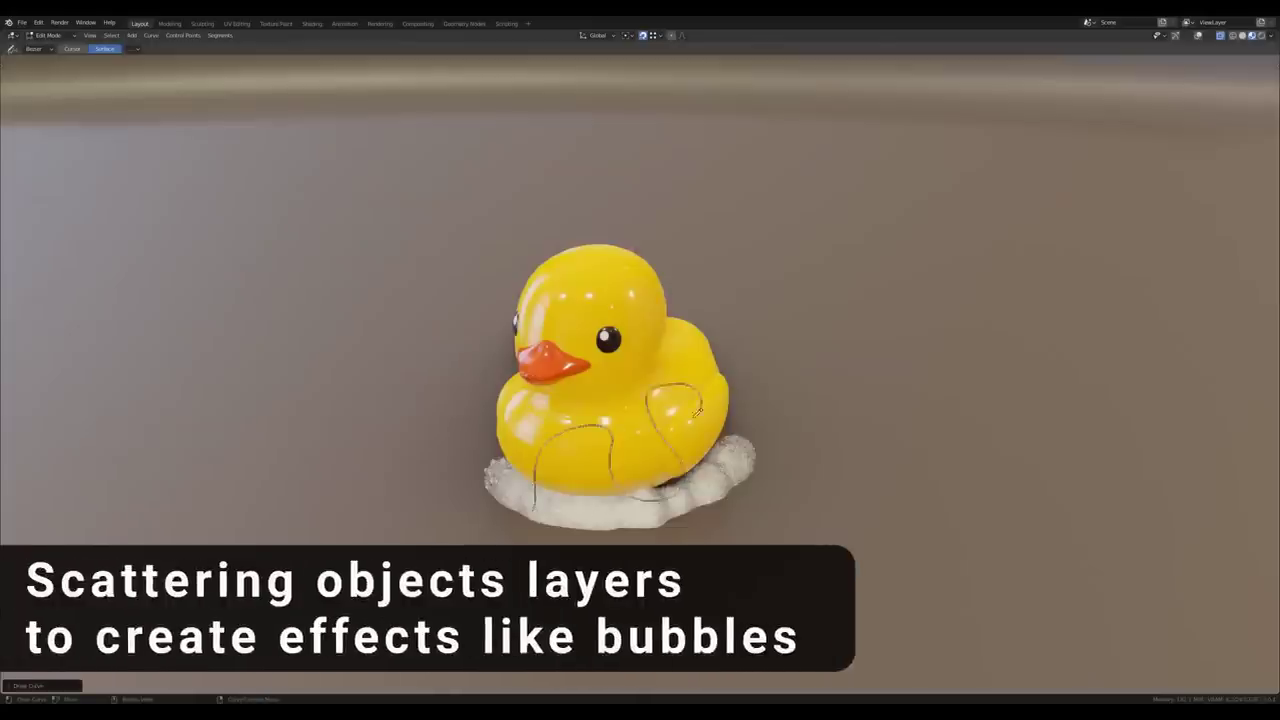
left_click_drag(698, 412, 699, 414)
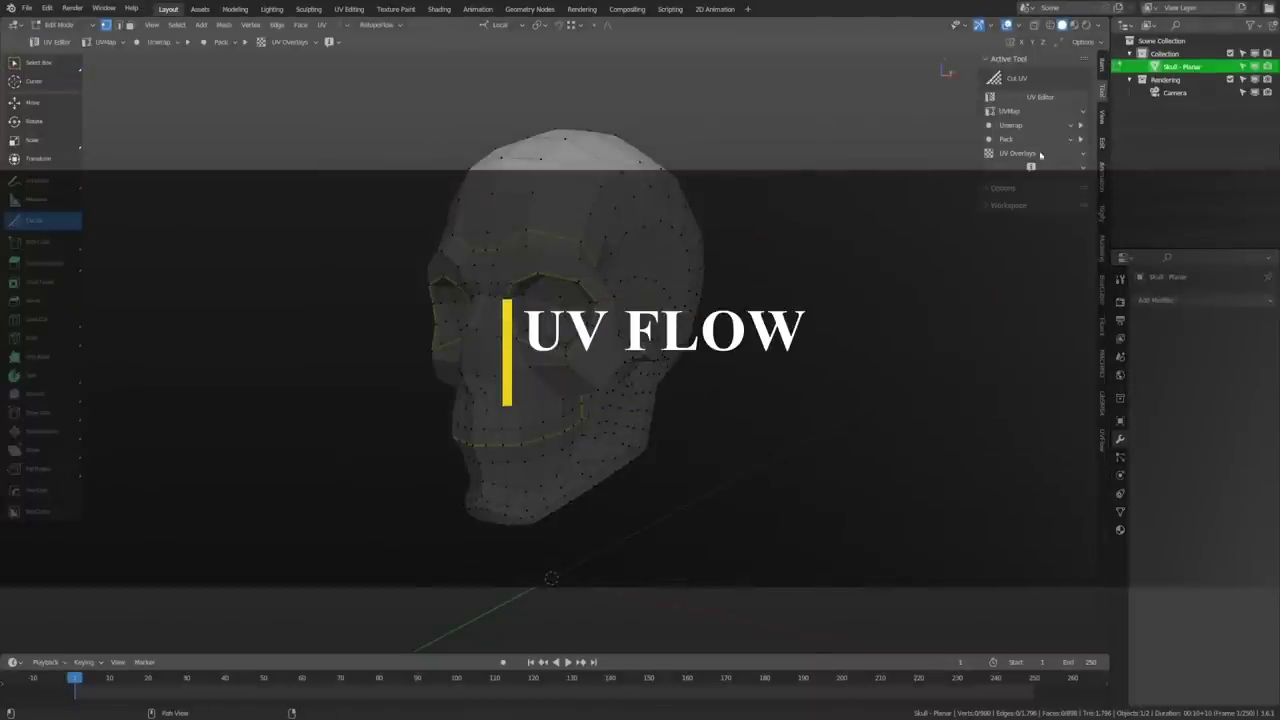
Orbit around the skull and select its top seam-bounded face island.
middle_click_drag(551, 578, 800, 343)
scroll(524, 338, "up", 2)
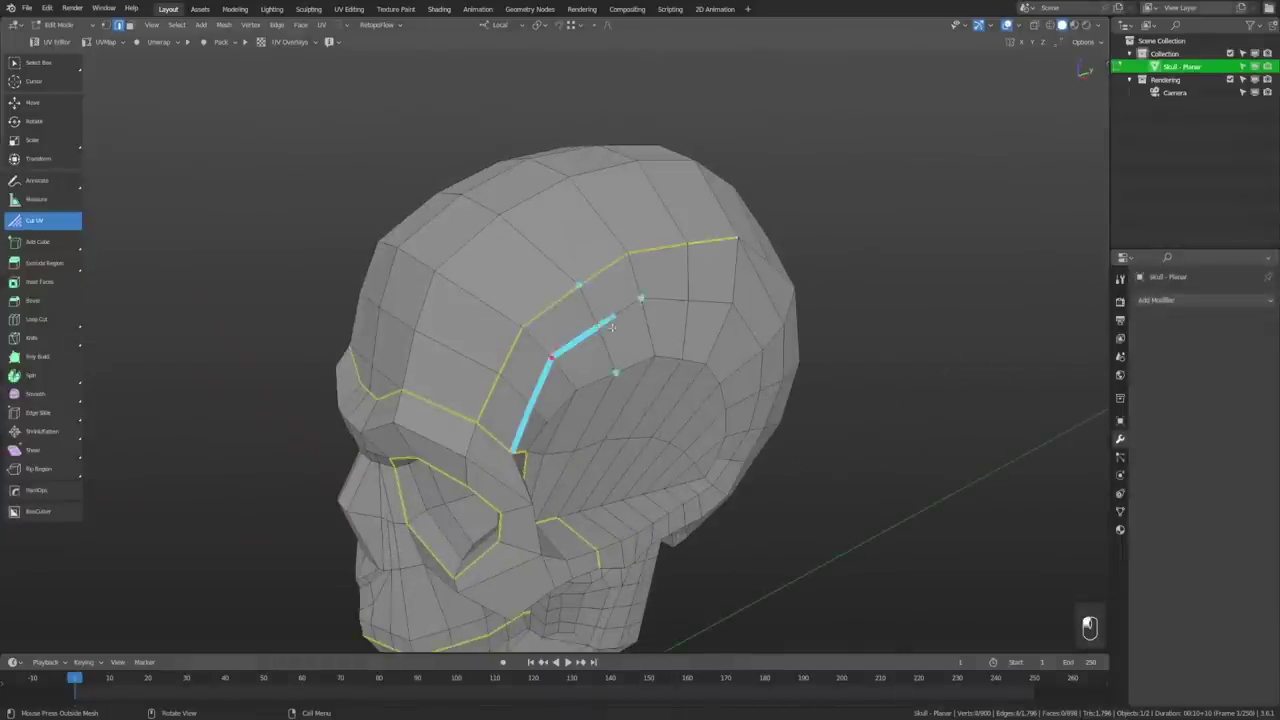
middle_click_drag(953, 401, 901, 424)
middle_click_drag(456, 256, 919, 457)
middle_click_drag(471, 233, 649, 403)
middle_click_drag(549, 284, 620, 310)
key("3")
left_click(557, 290)
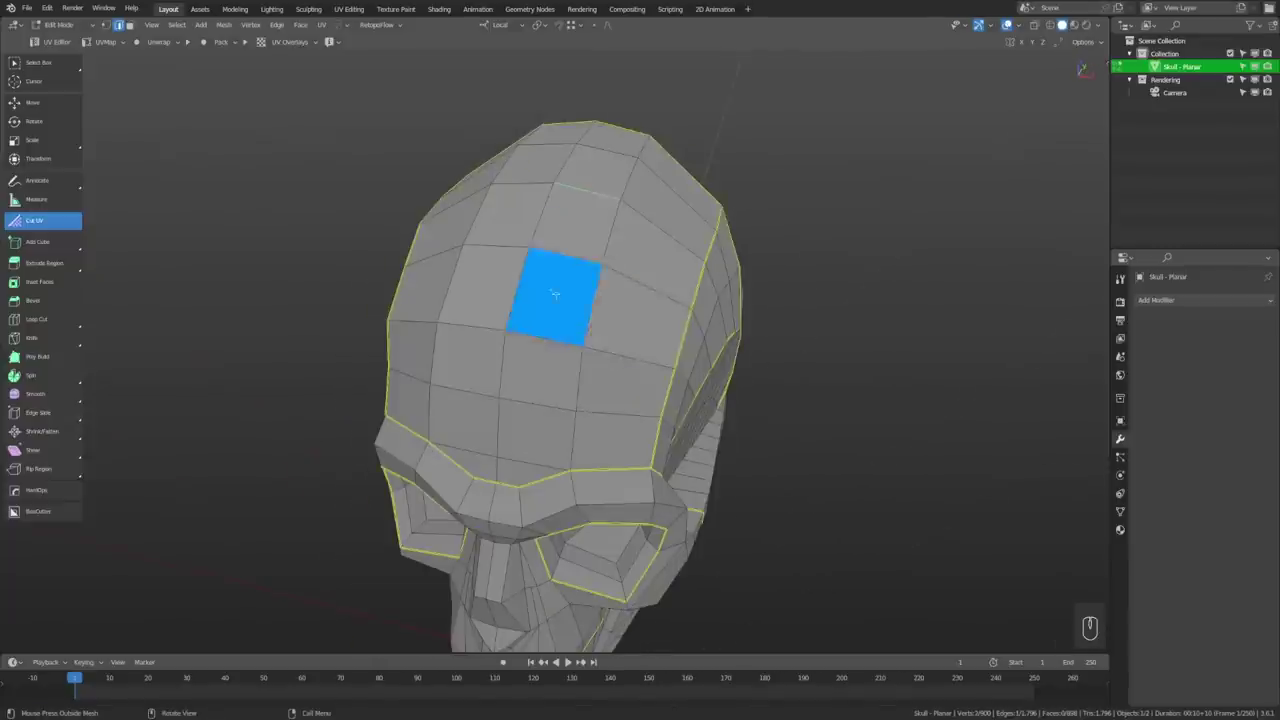
middle_click_drag(743, 357, 839, 331)
key("ctrl+l")
Hide and reveal the top island, then clear the face selection.
key("h")
key("alt+h")
key("alt+a")
left_click(606, 311)
left_click(839, 331)
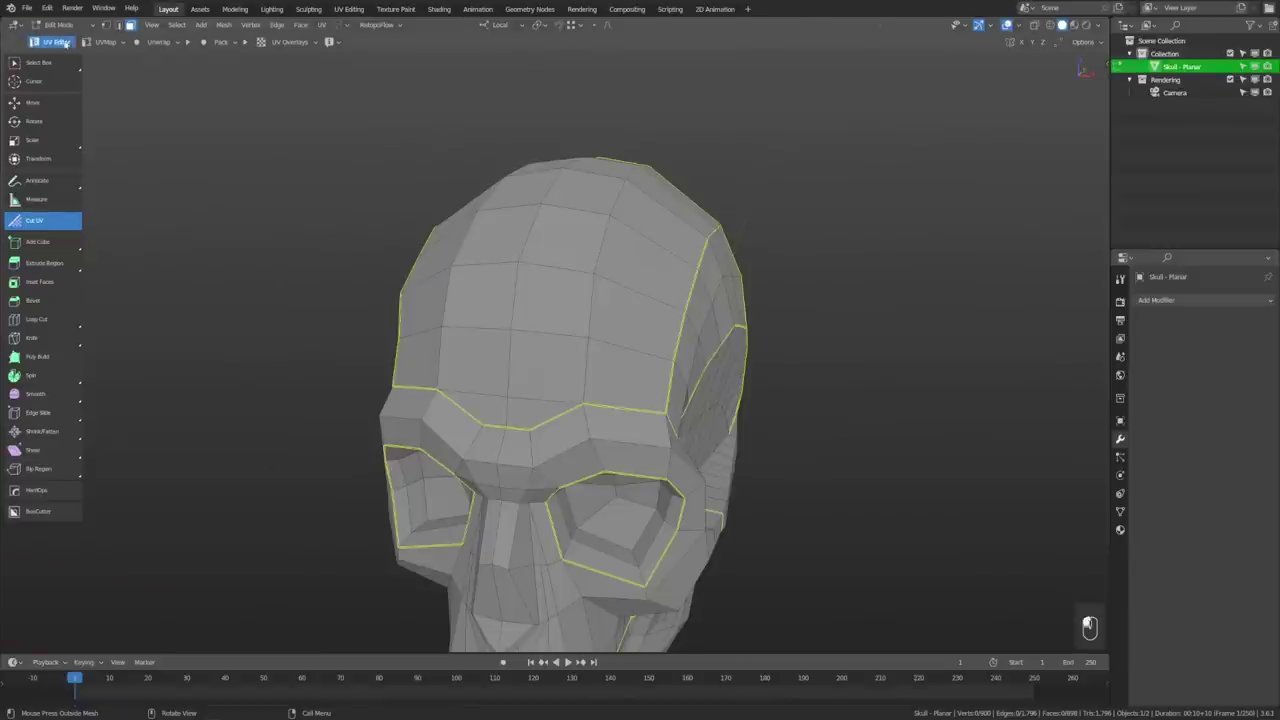
Open a UV editor beside the 3D view and unwrap the whole skull.
key("ctrl+u")
middle_click_drag(567, 318, 500, 340)
key("a")
key("Home")
left_click(1119, 512)
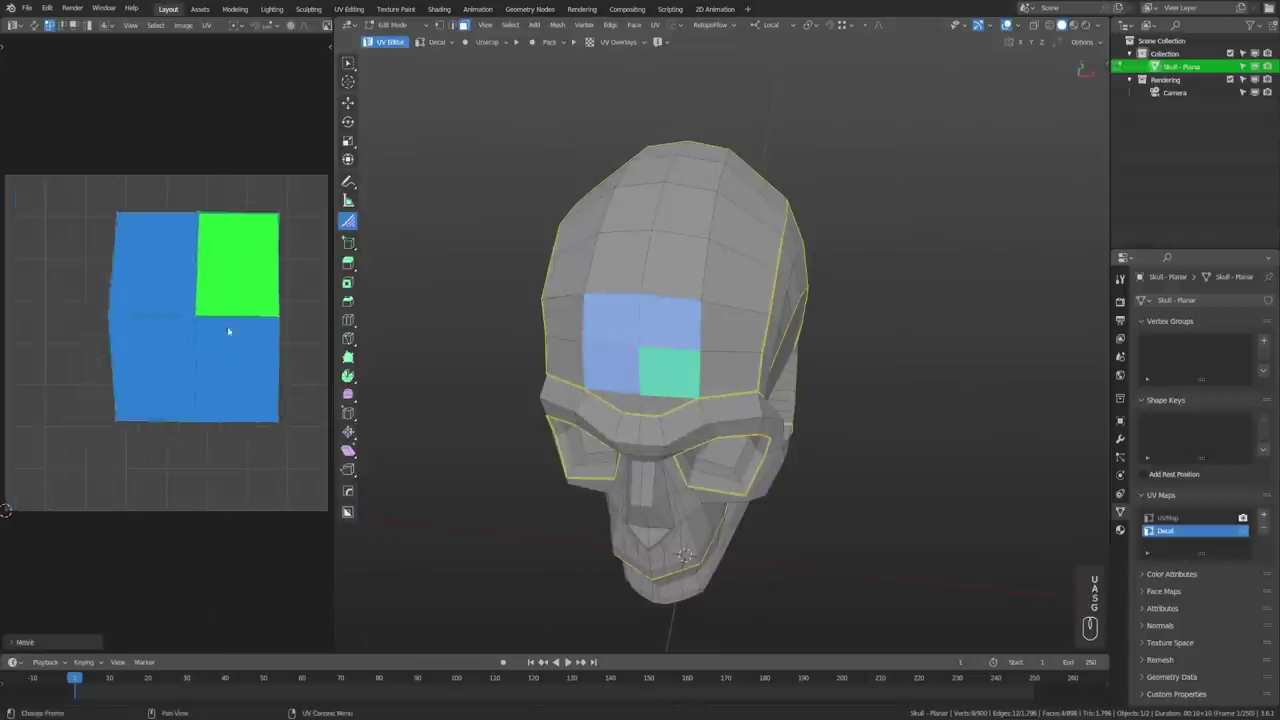
Unwrap the entire skull mesh, then undo the full unwrap.
scroll(229, 328, "down", 2)
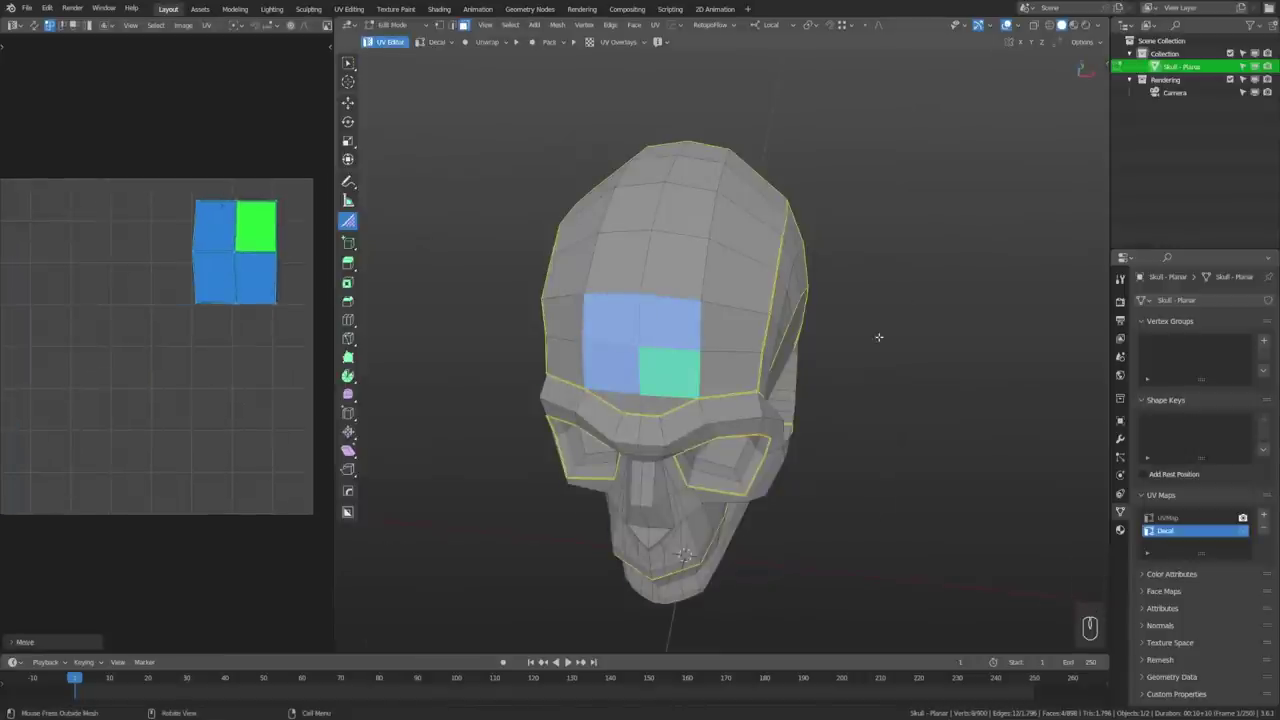
key("a")
key("u")
left_click(878, 336)
key("ctrl+z")
key("ctrl+z")
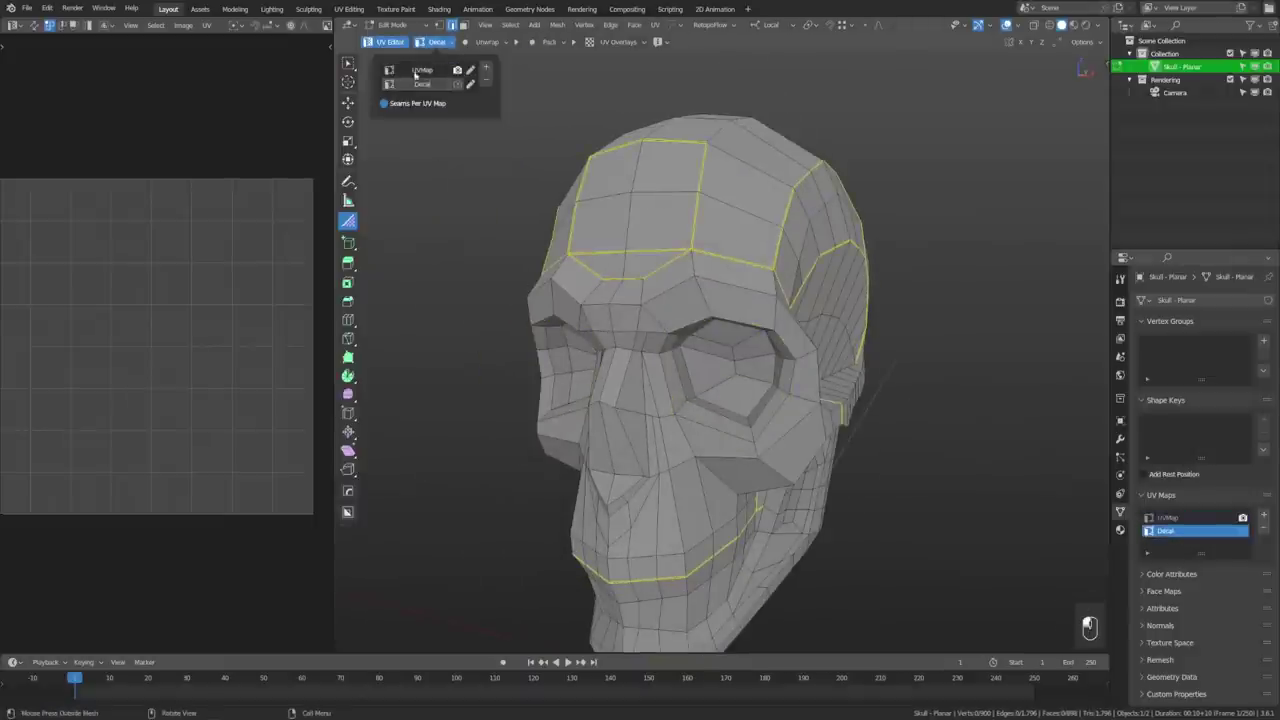
Switch back to the UVMap layer and turn on the checker and seam overlays.
left_click(1162, 608)
scroll(1192, 500, "down", 2)
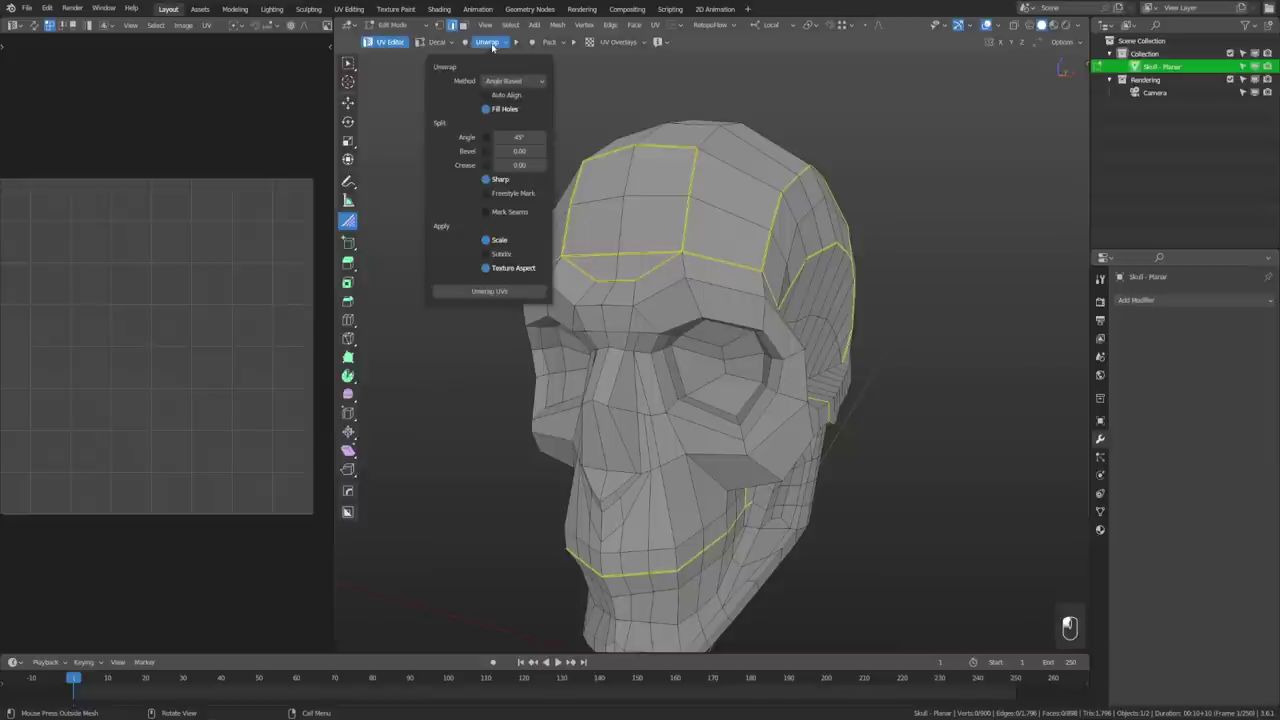
left_click(438, 42)
left_click(440, 64)
left_click(598, 42)
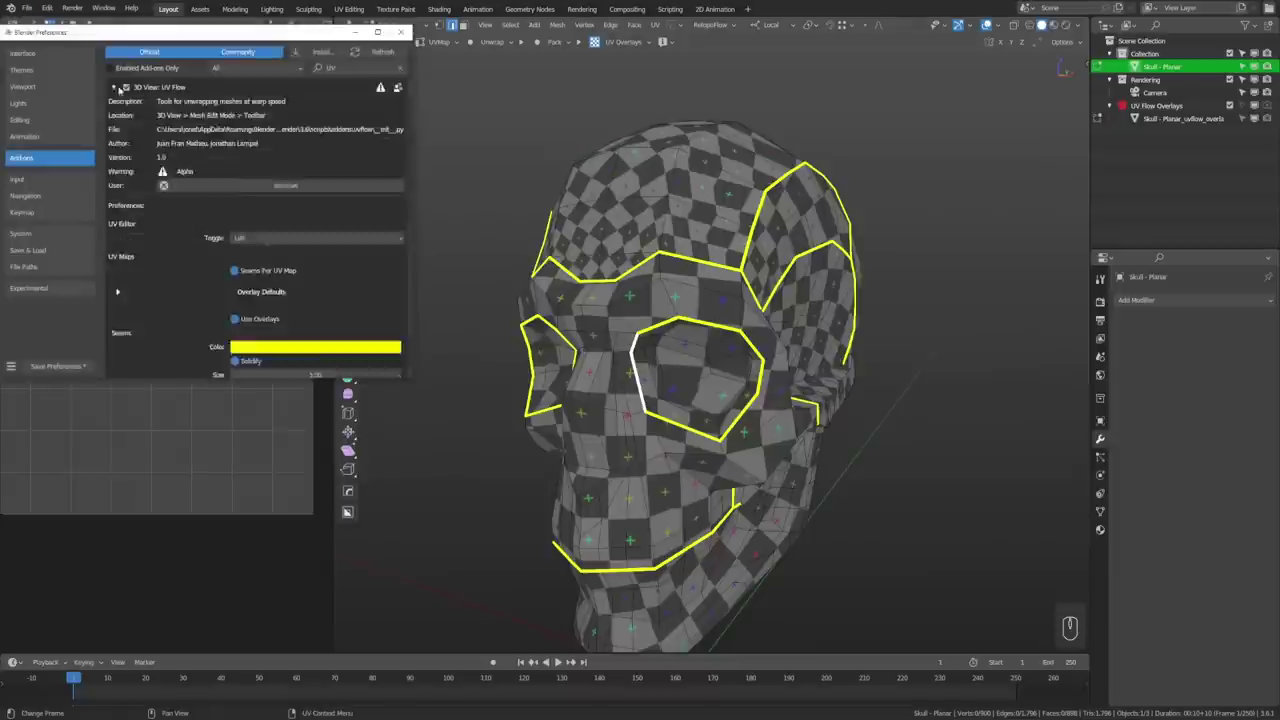
Close Preferences and set the UV overlay checker pattern to Blender Grid.
scroll(236, 177, "down", 5)
left_click(433, 258)
left_click(662, 42)
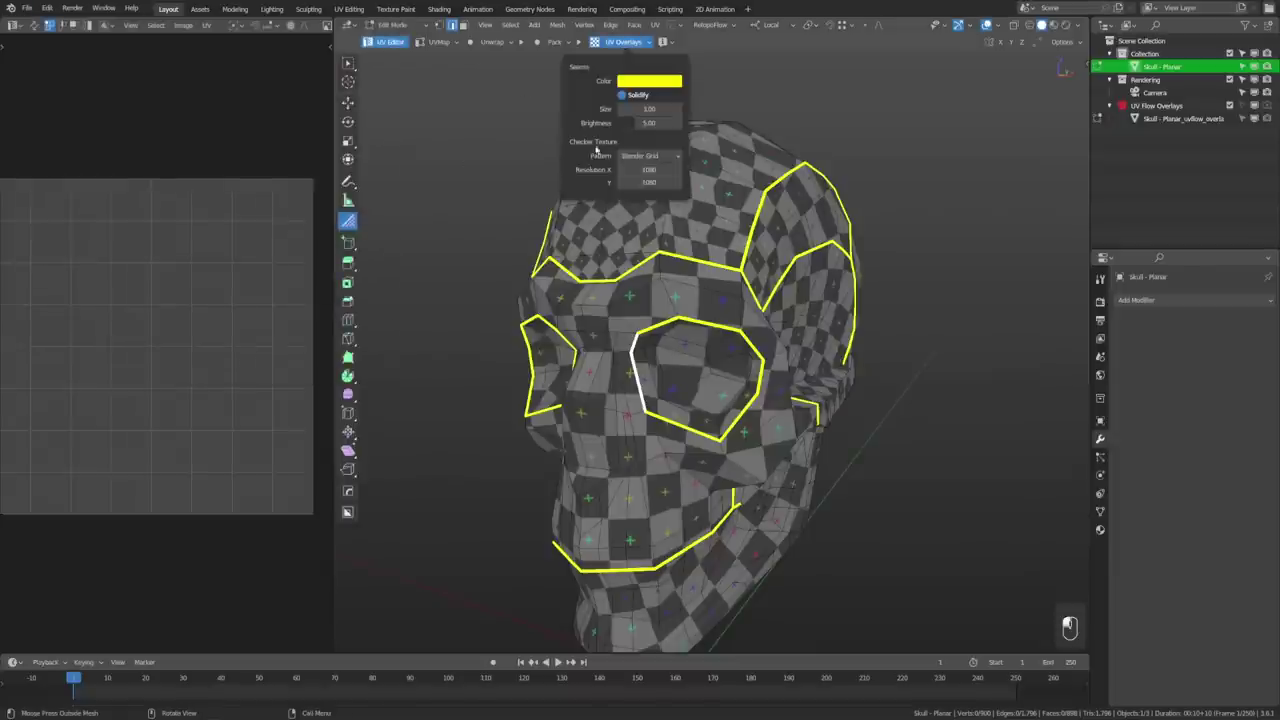
left_click(650, 156)
left_click(657, 256)
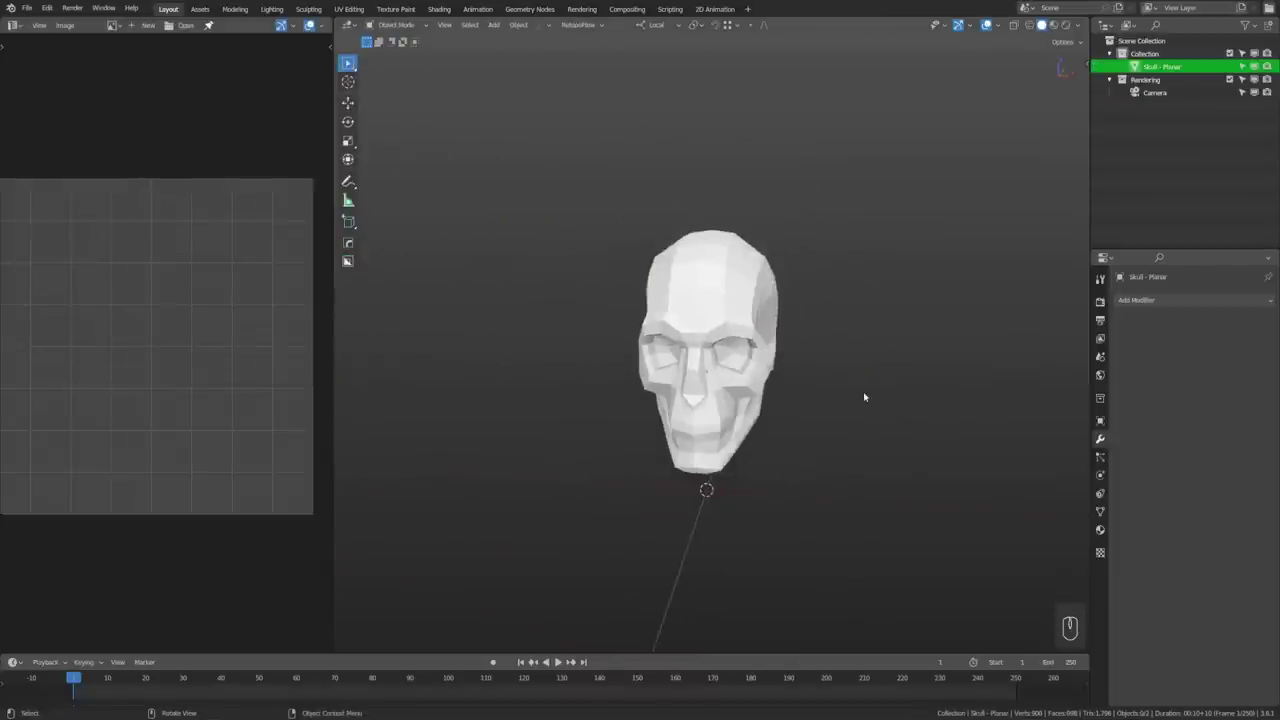
Select the plain white cube and switch to Material Preview shading.
key("shift+a")
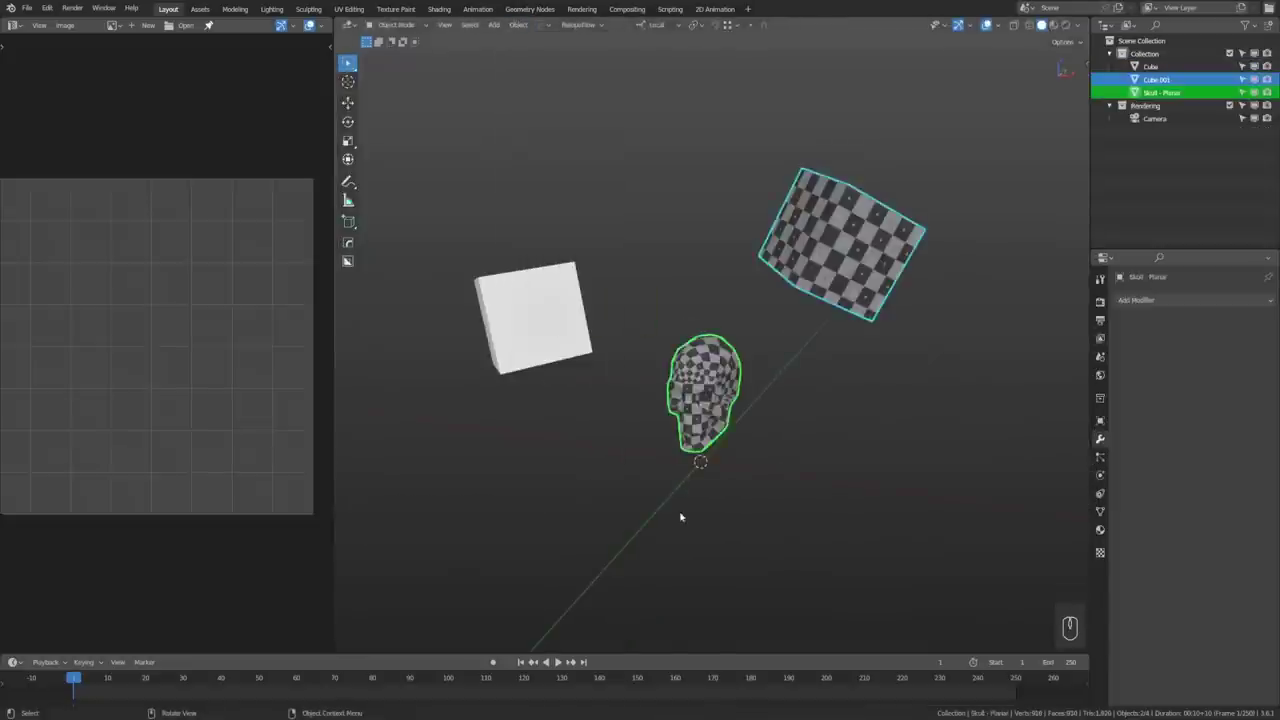
left_click(567, 343)
mouse_move(567, 343)
middle_mouse_down()
mouse_move(680, 370)
mouse_move(791, 374)
middle_mouse_up()
left_click(1053, 25)
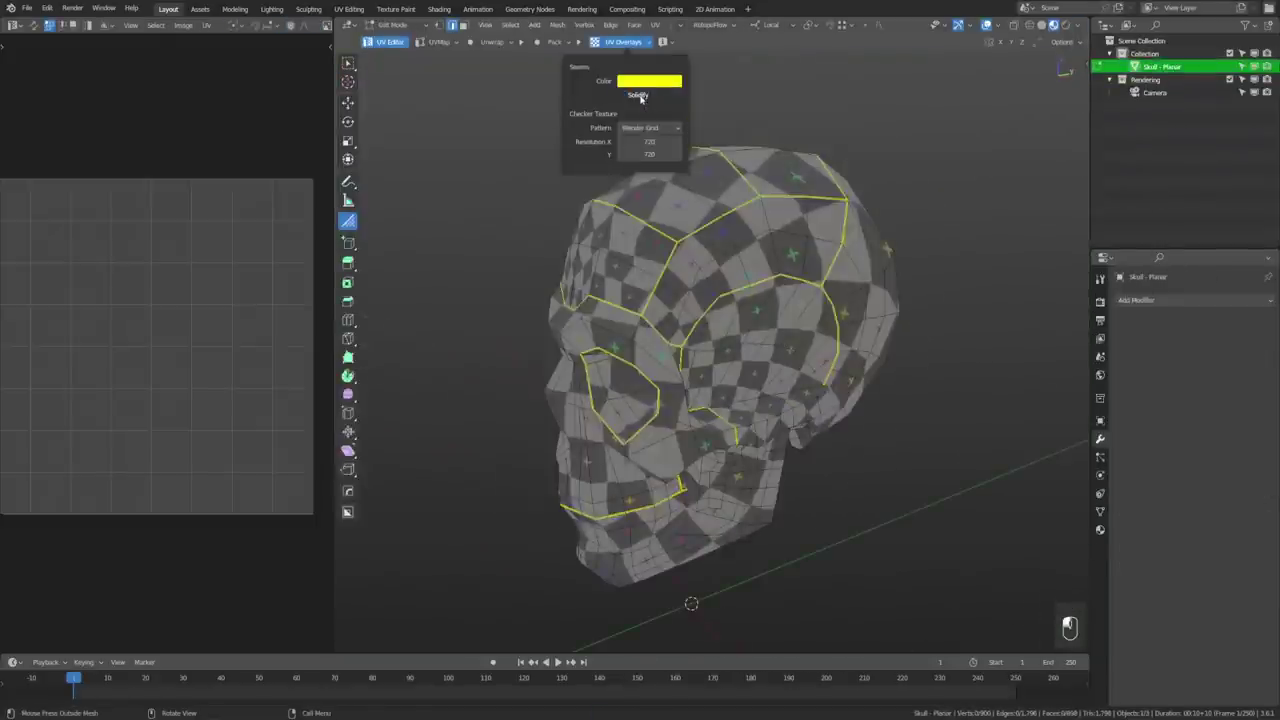
Enable Solidify for thick seam lines and select the left eye-socket faces.
left_click(623, 95)
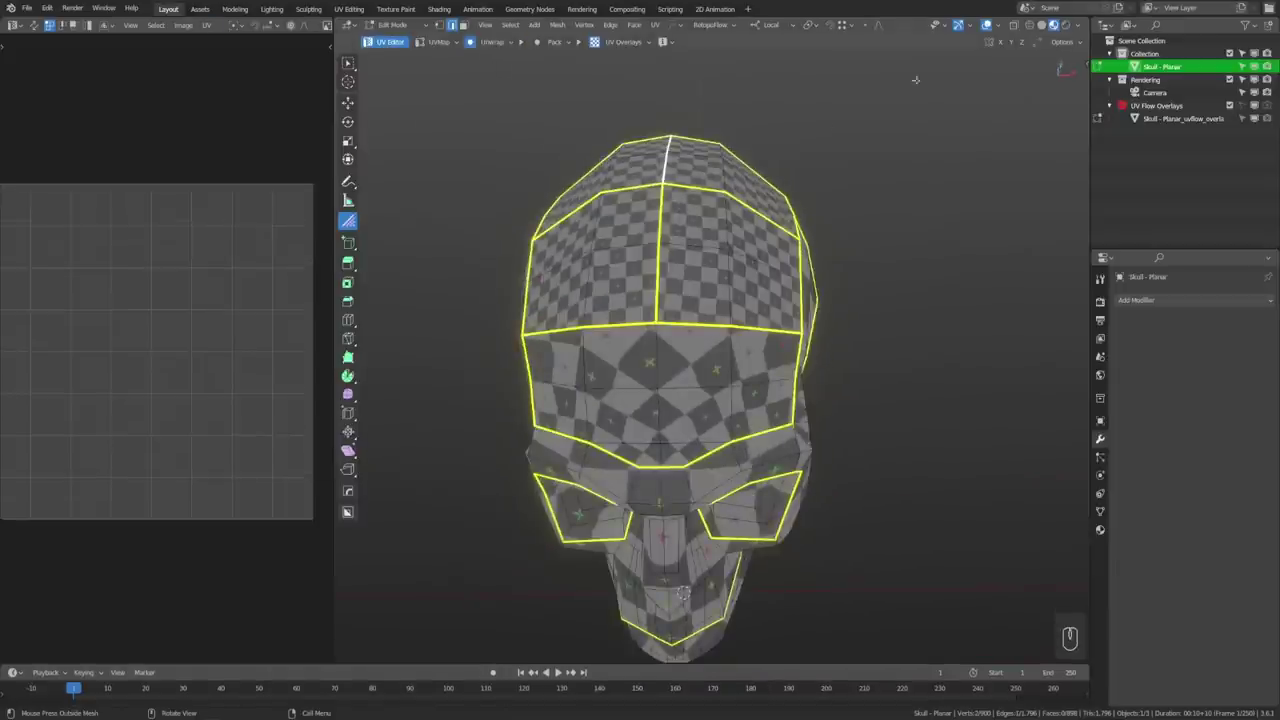
middle_click_drag(660, 425, 901, 472)
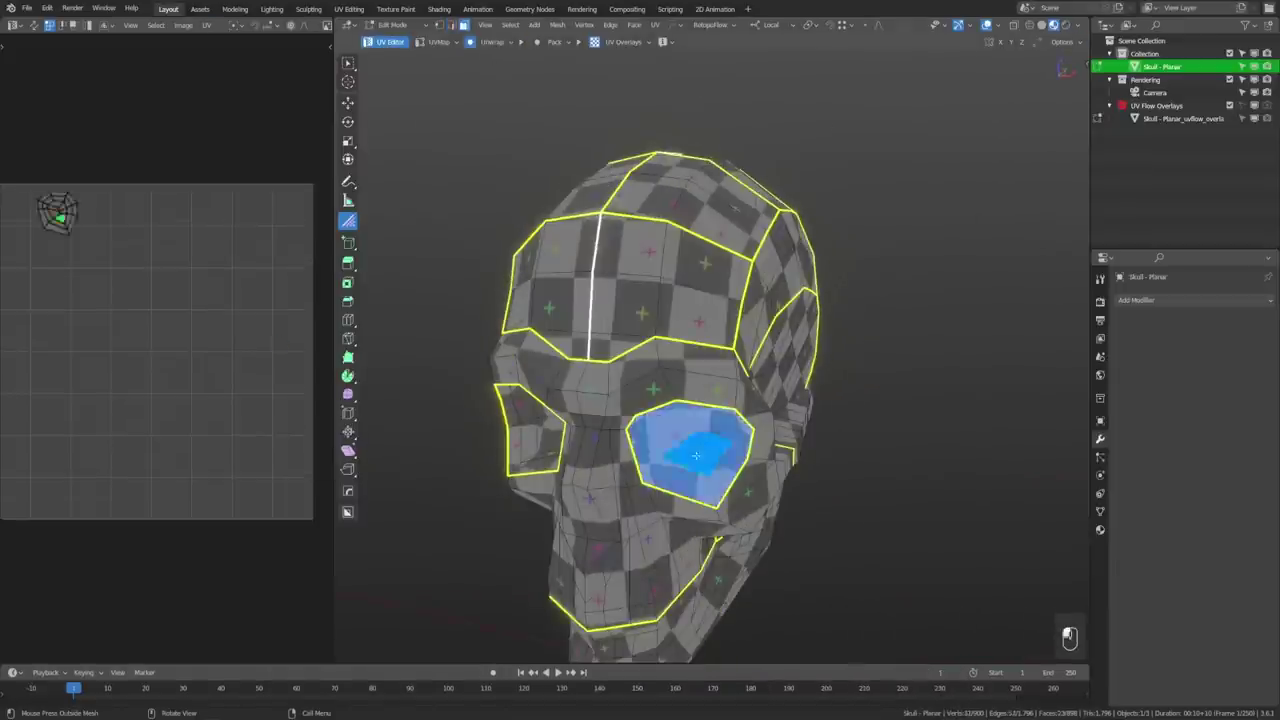
left_click(540, 430, "shift")
scroll(166, 280, "down", 1)
Clear the selection and select a forehead face island on the skull.
key("g")
left_click(630, 245, "shift")
left_click(609, 336, "shift")
left_click(557, 24)
key("alt+a")
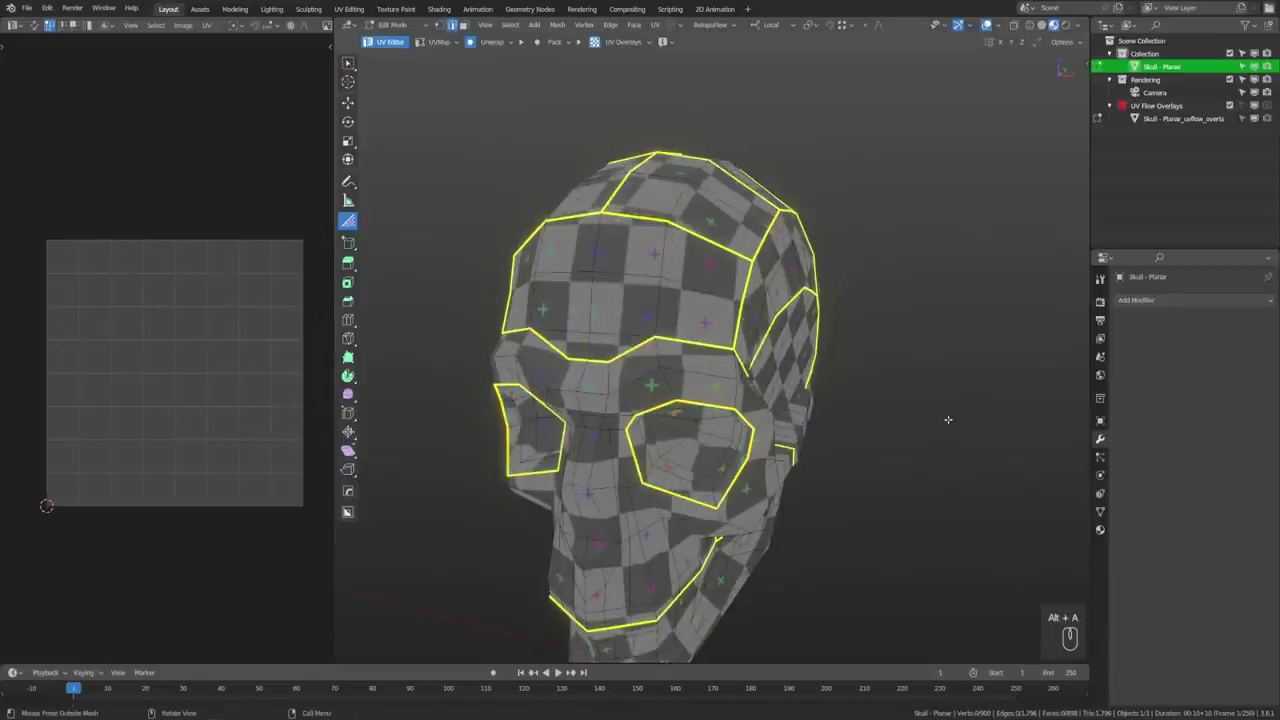
middle_click_drag(900, 330, 700, 320)
left_click(766, 271)
key("ctrl+l")
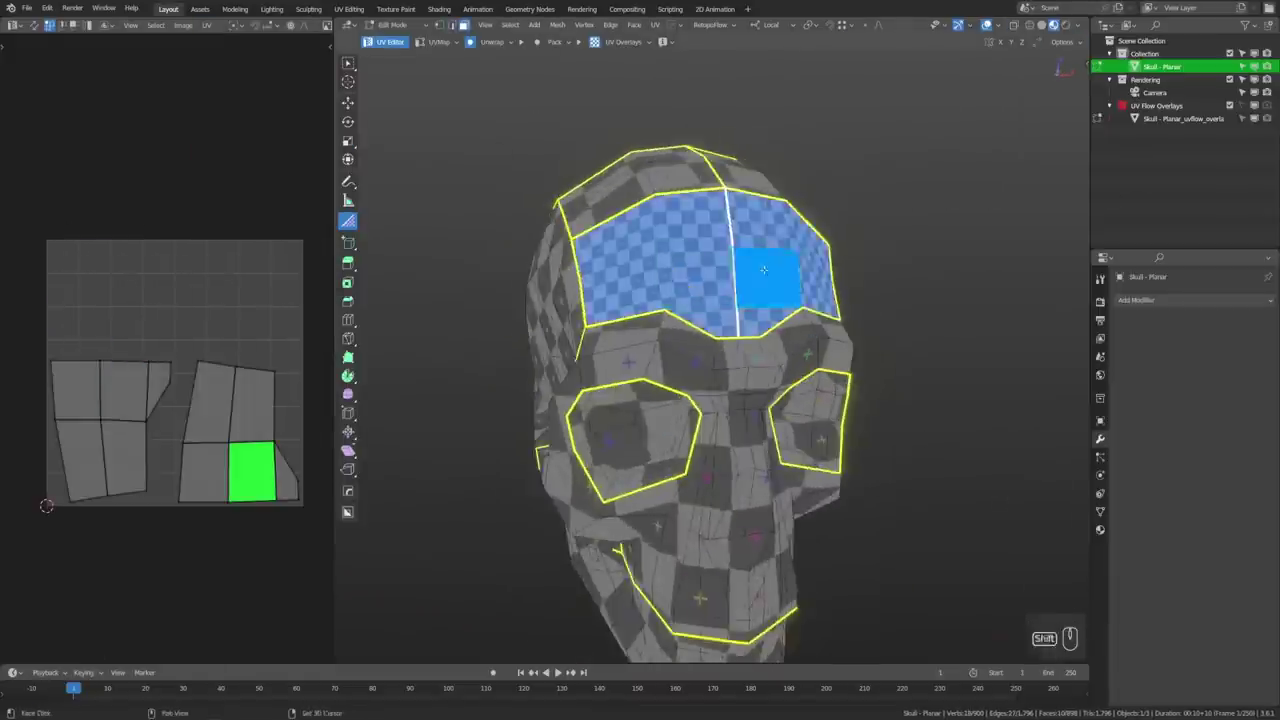
middle_click_drag(766, 271, 941, 385)
left_click(768, 299)
Select the large cranium region, align its UV island's rotation, and open the unwrap settings.
left_click(492, 42)
middle_click_drag(507, 96, 700, 566)
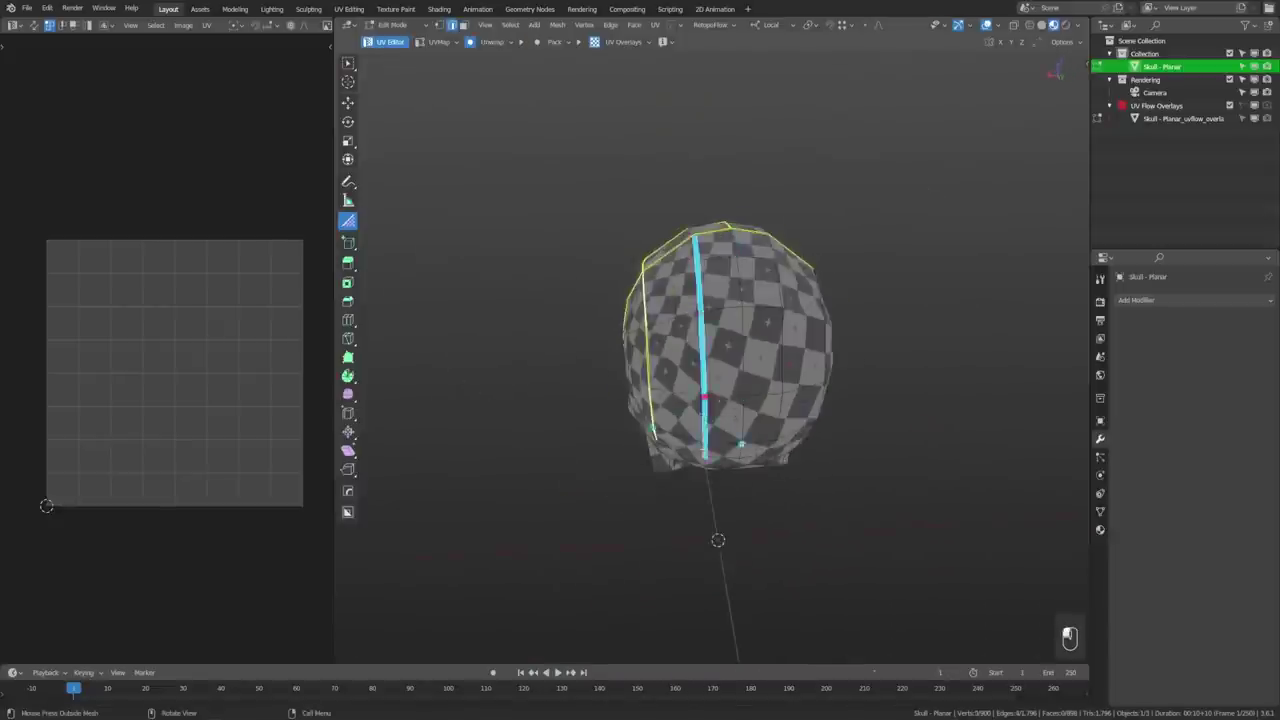
left_click(709, 523)
middle_click_drag(709, 523, 699, 532)
middle_click_drag(741, 430, 650, 410)
left_click(206, 25)
left_click(290, 320)
left_click(492, 42)
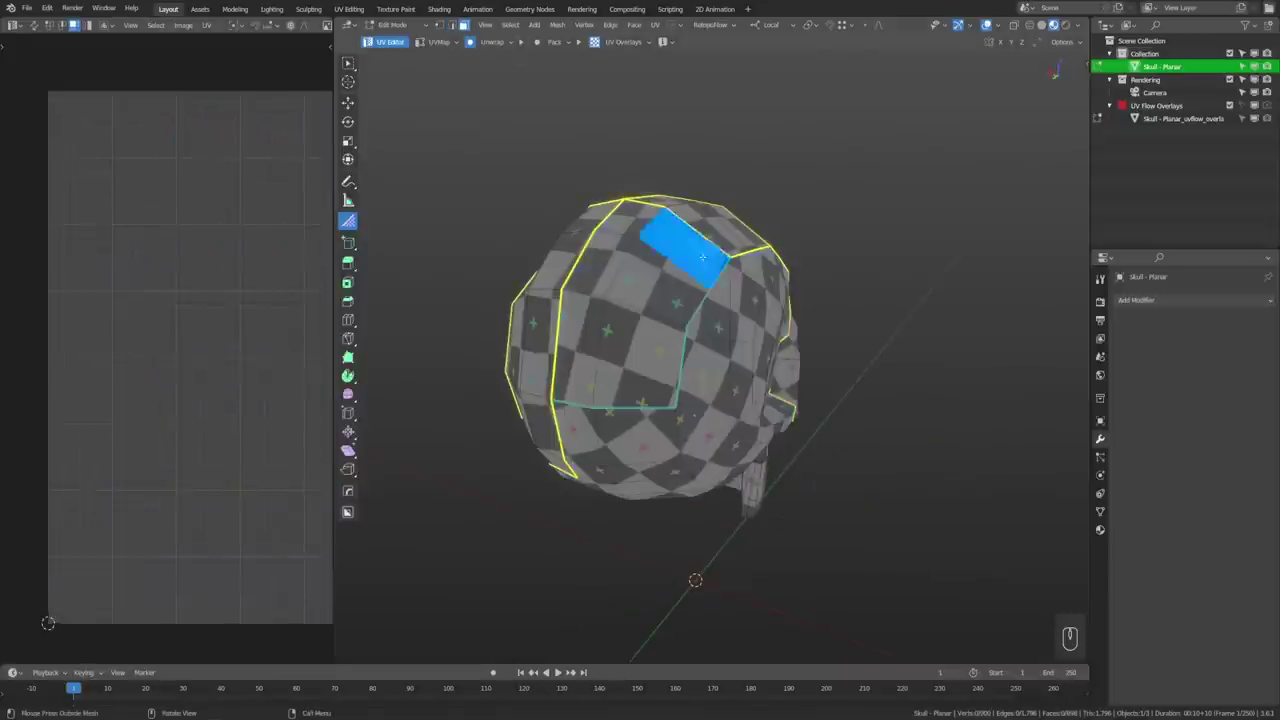
Undo the last change, select the skull and re-run Unwrap to lay out its UV islands.
left_click(492, 42)
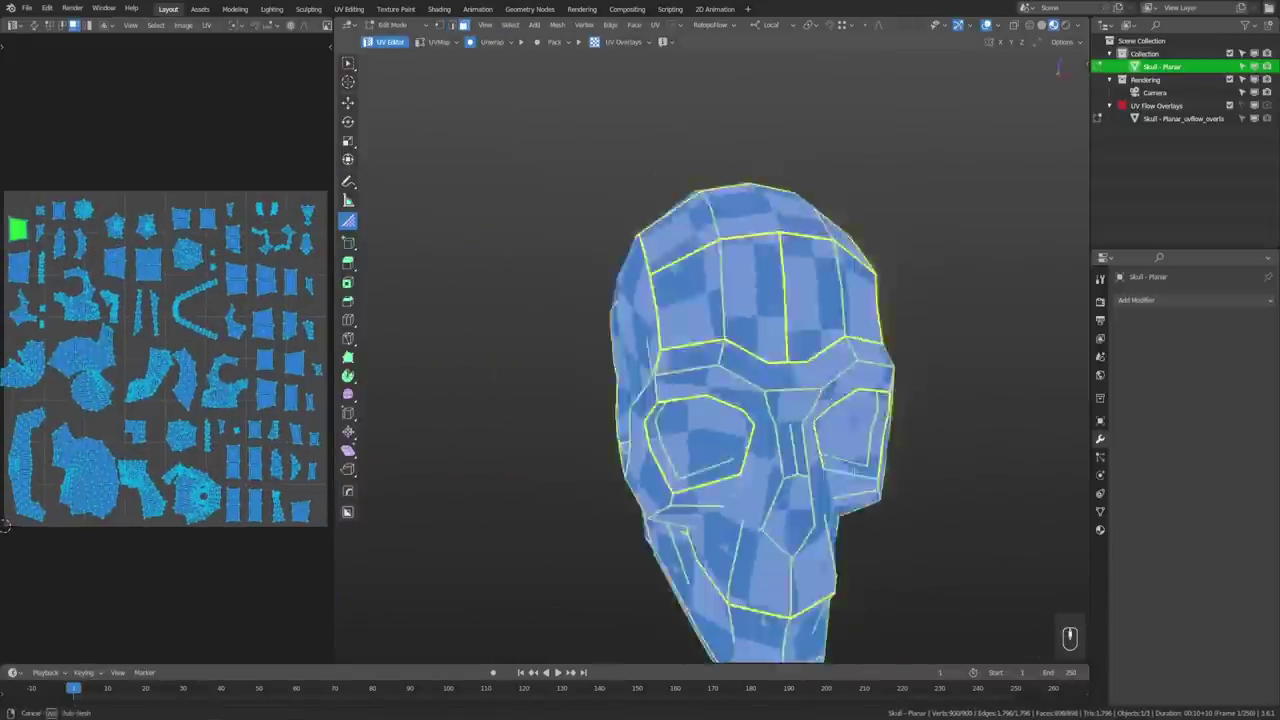
left_click(492, 42)
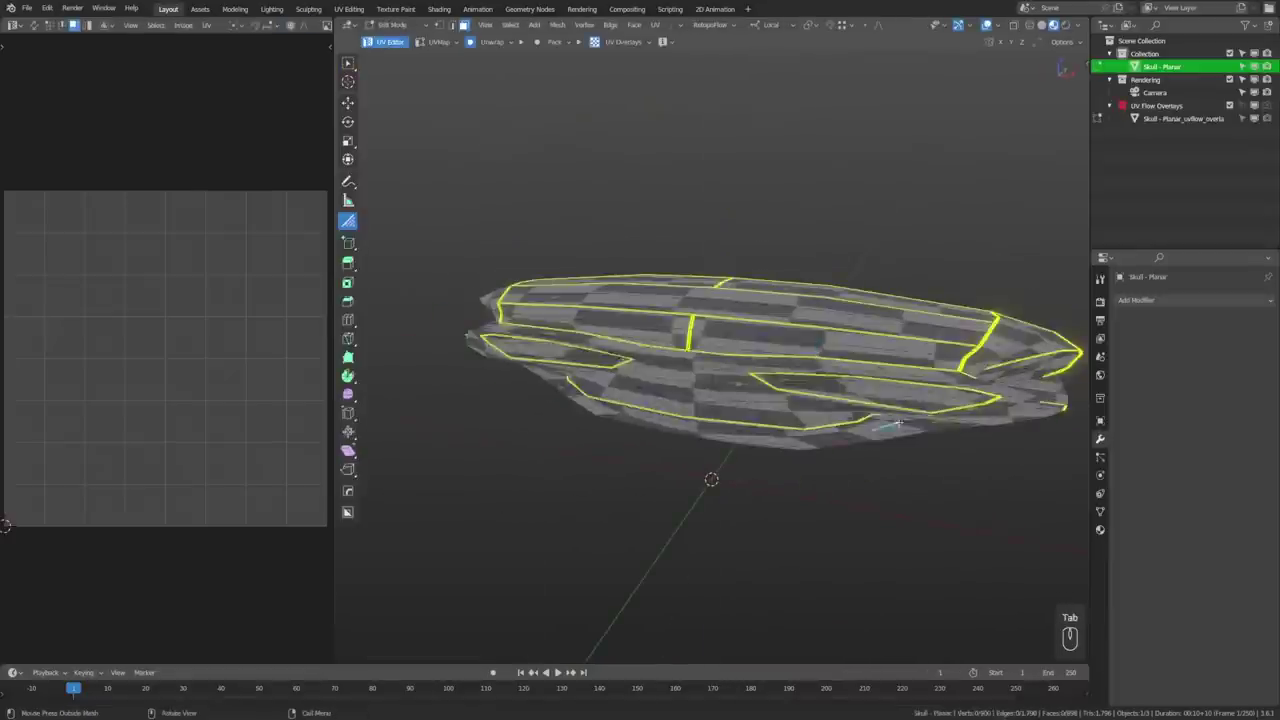
key("ctrl+z")
left_click(638, 283)
left_click(492, 42)
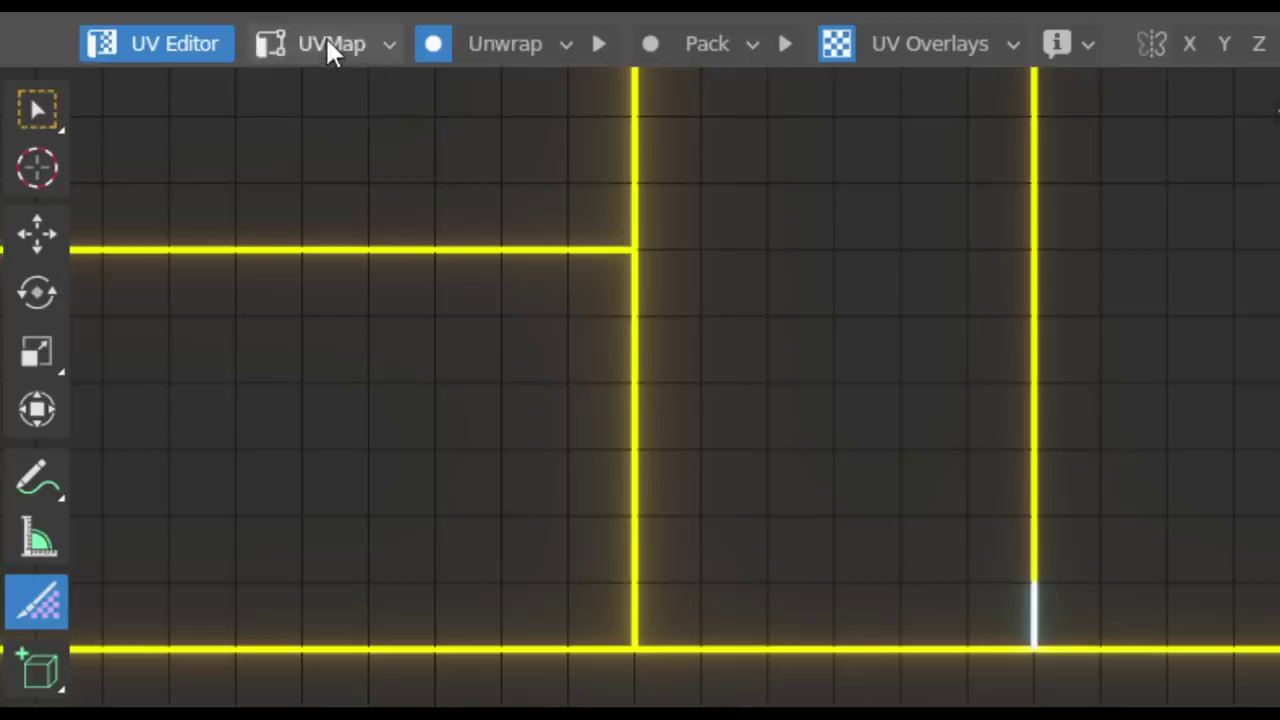
Compare the UVMap.001 and UVMap.002 layouts, then return to the original UVMap.
left_click(328, 45)
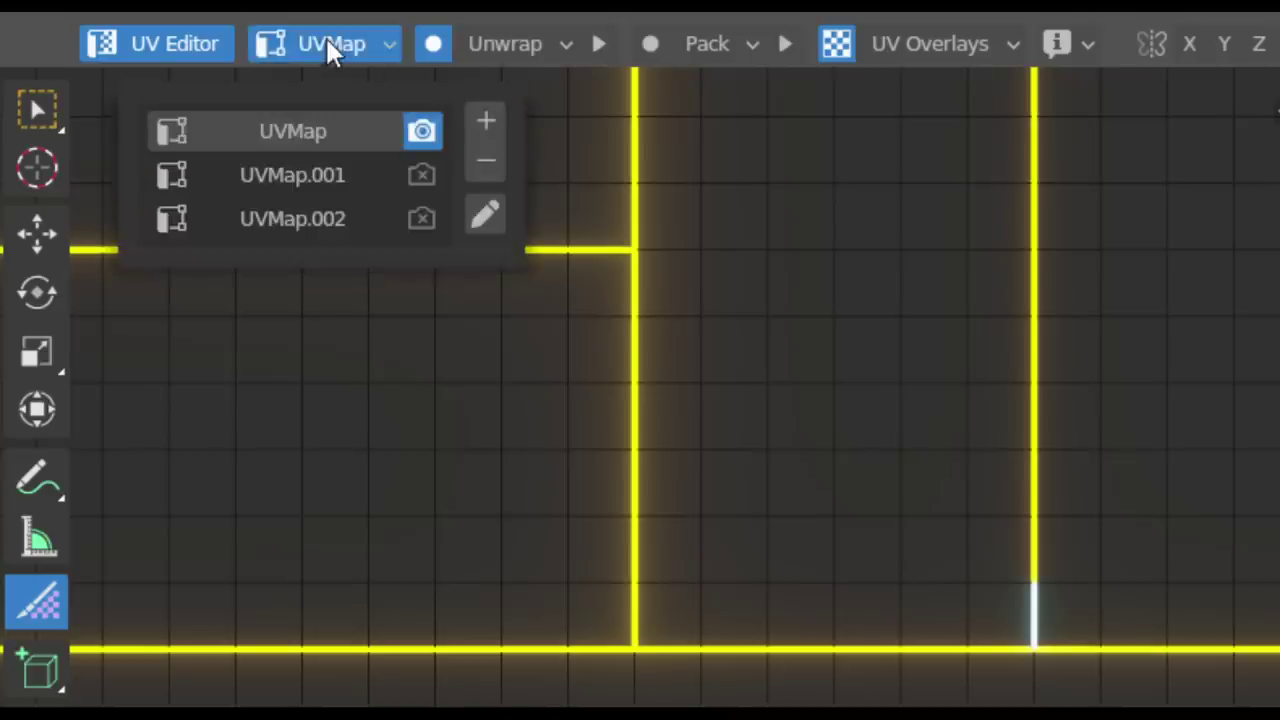
left_click(300, 180)
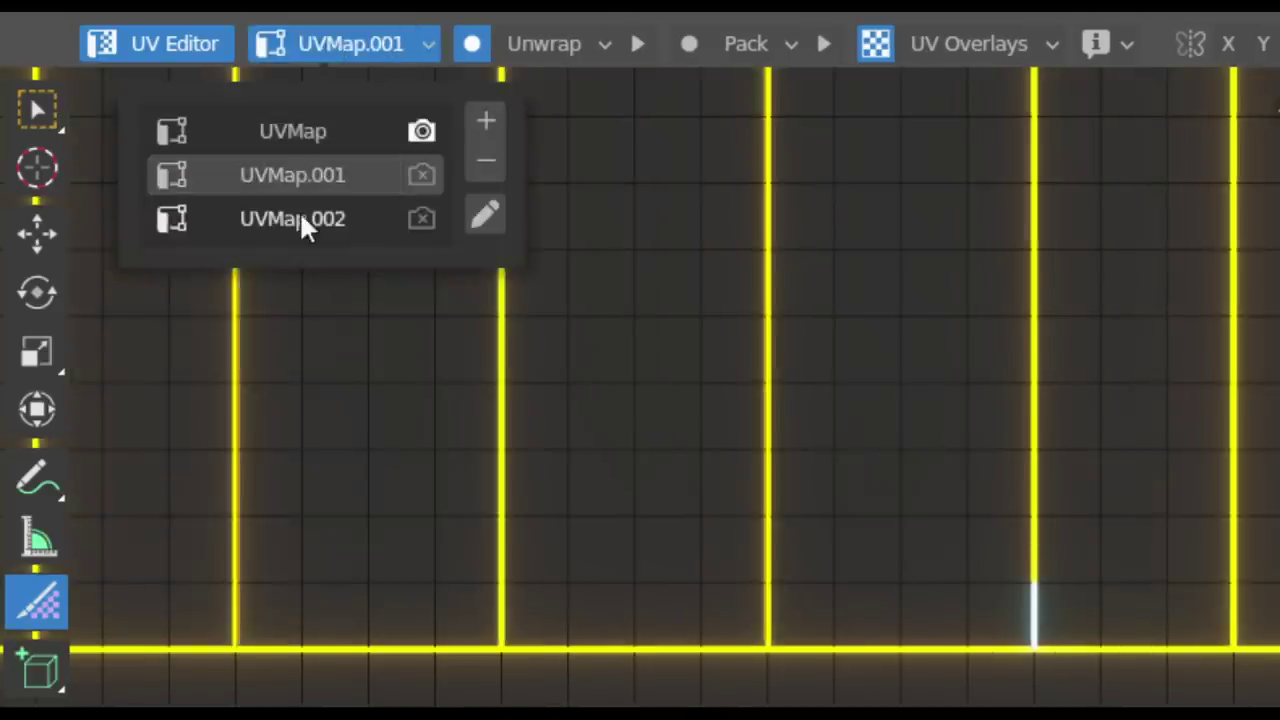
left_click(299, 215)
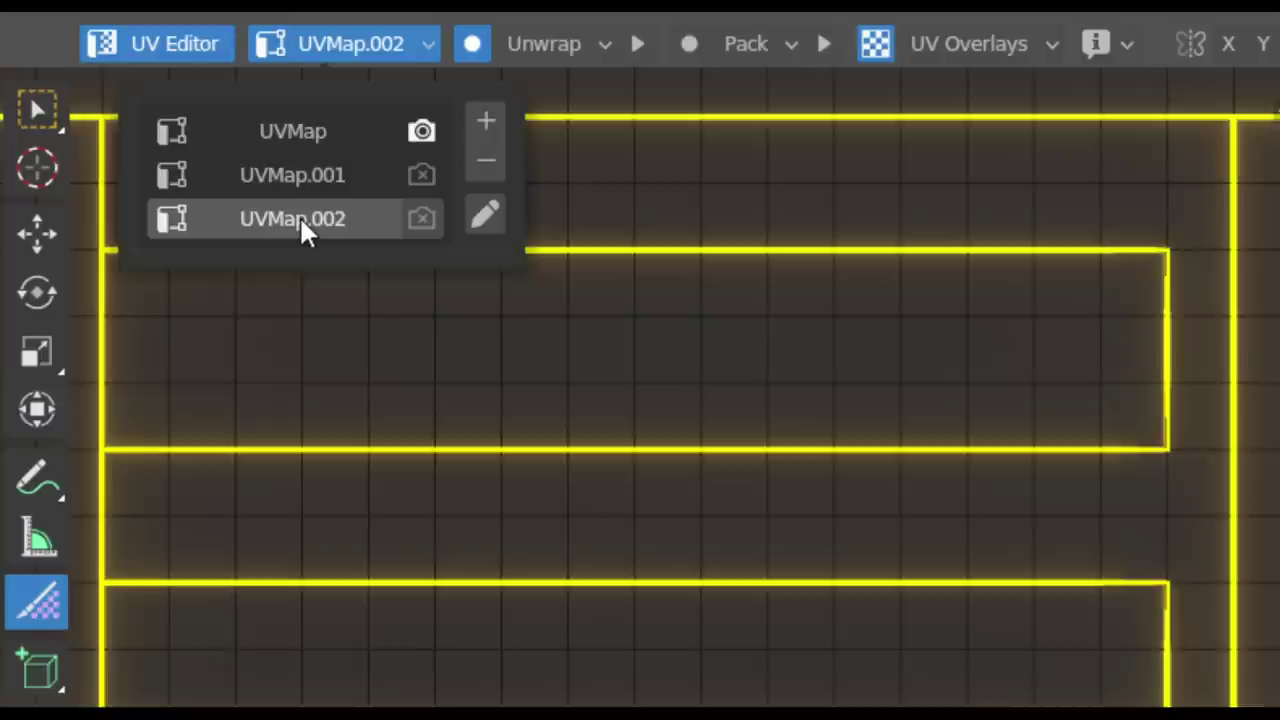
left_click(312, 133)
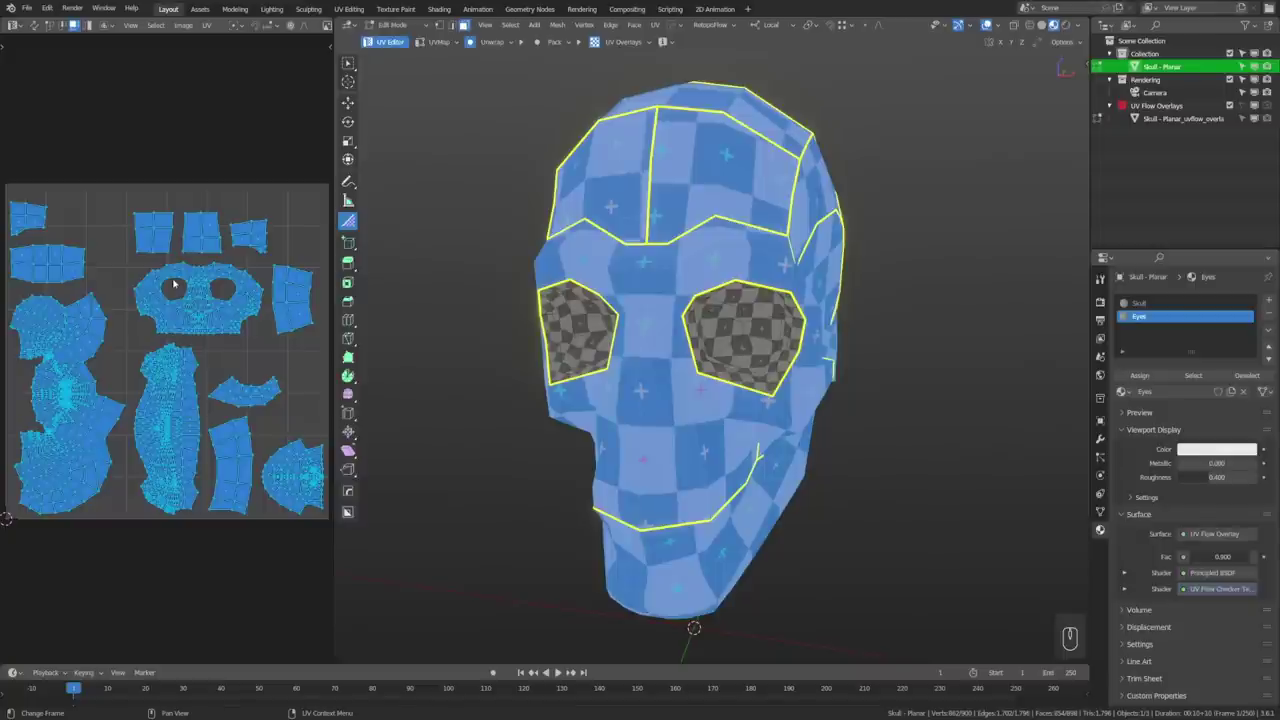
Repack the skull's UV islands and set the packing Shape to Bounds.
left_click(554, 42)
left_click(556, 258)
left_click(554, 42)
left_click(556, 258)
left_click(554, 42)
left_click(578, 109)
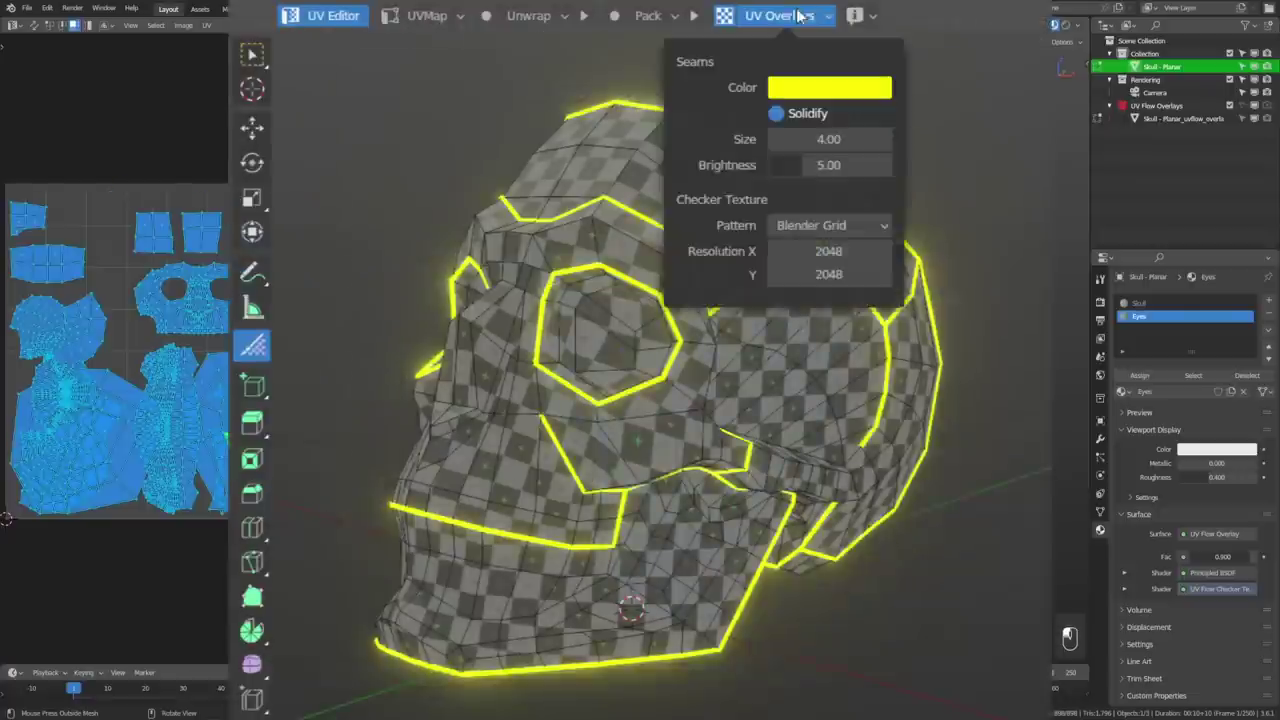
left_click(811, 223)
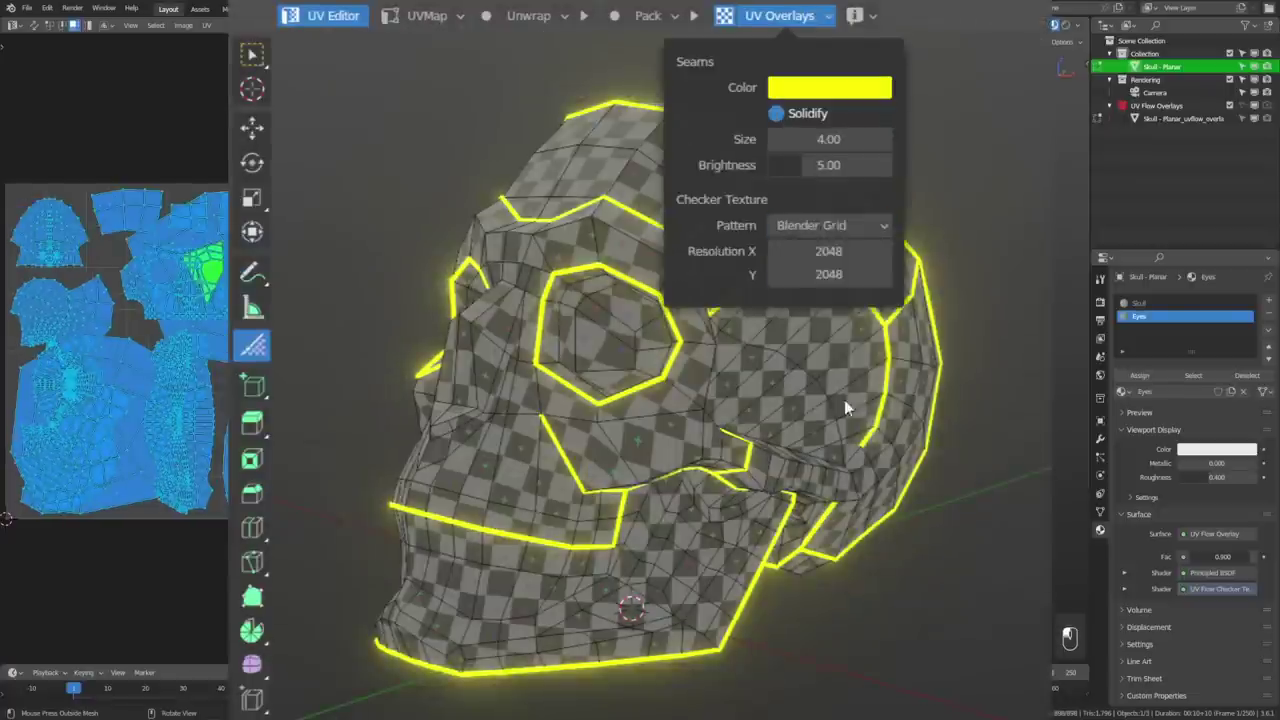
Hide the checker overlay and repack all skull UV islands, then check UV Flow's version info.
left_click(725, 16)
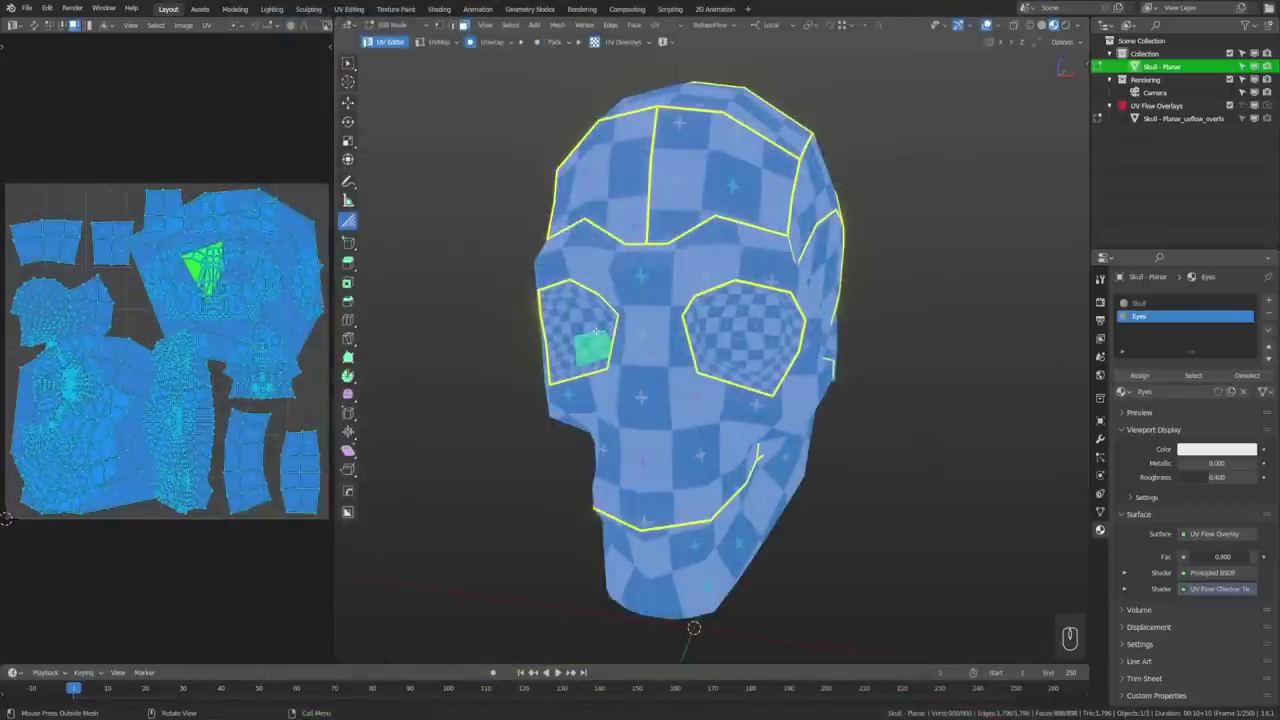
left_click(554, 42)
left_click(561, 259)
left_click(556, 42)
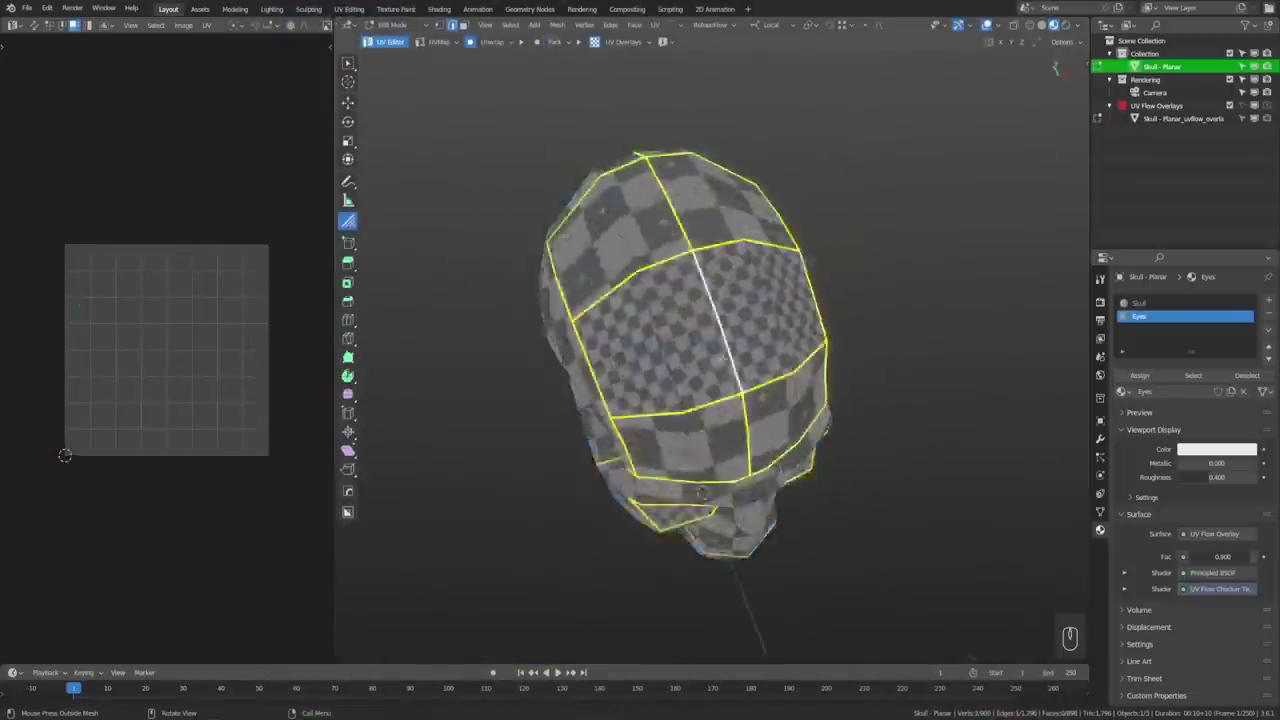
left_click(846, 286, "alt")
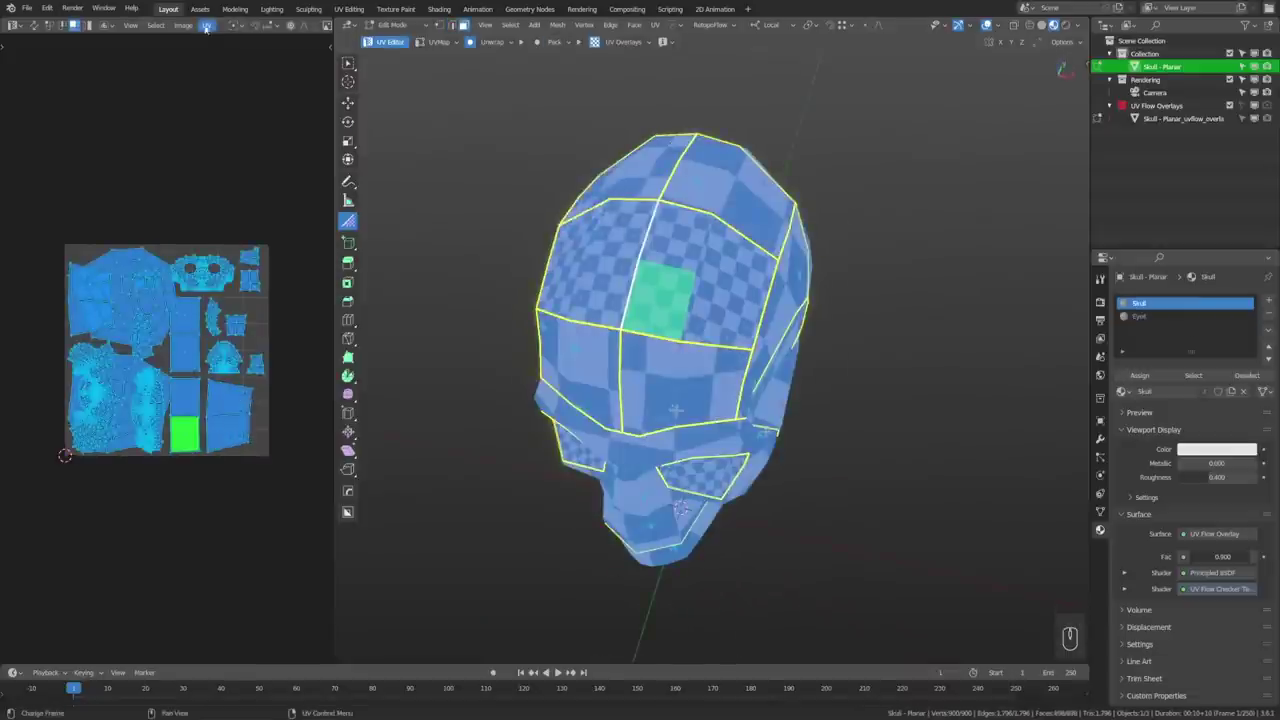
left_click(554, 42)
left_click(556, 258)
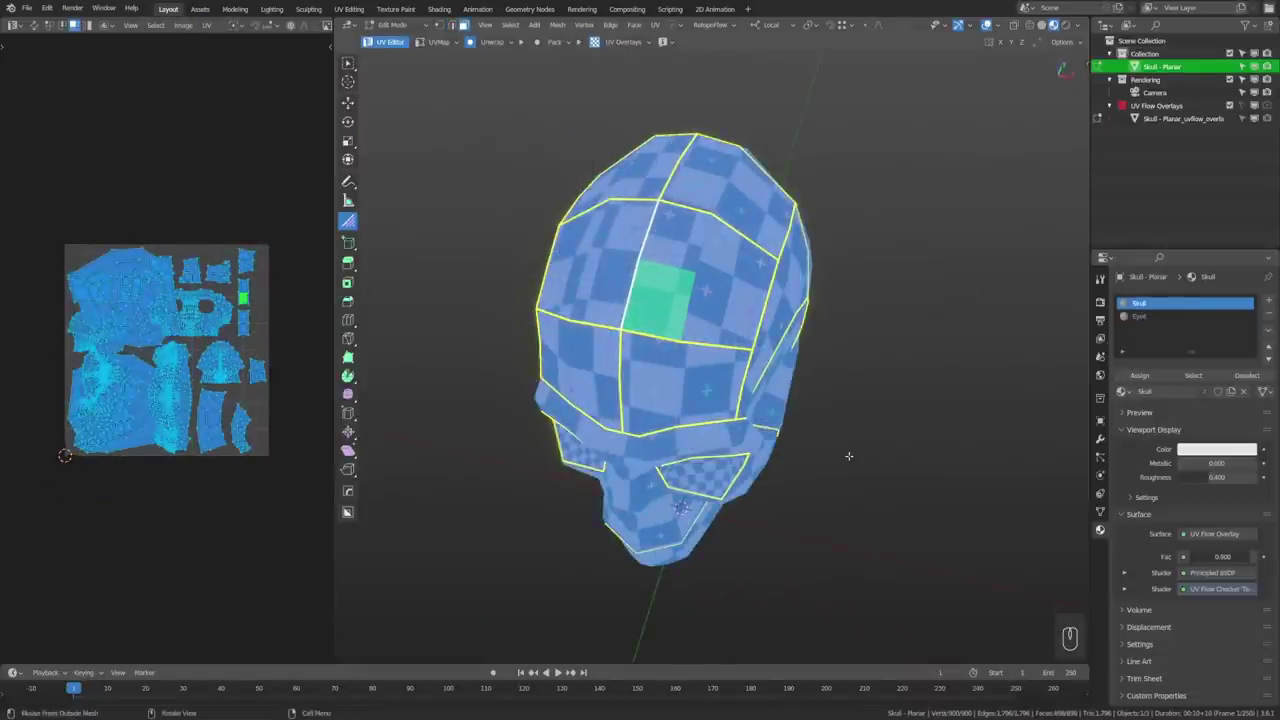
left_click(666, 42)
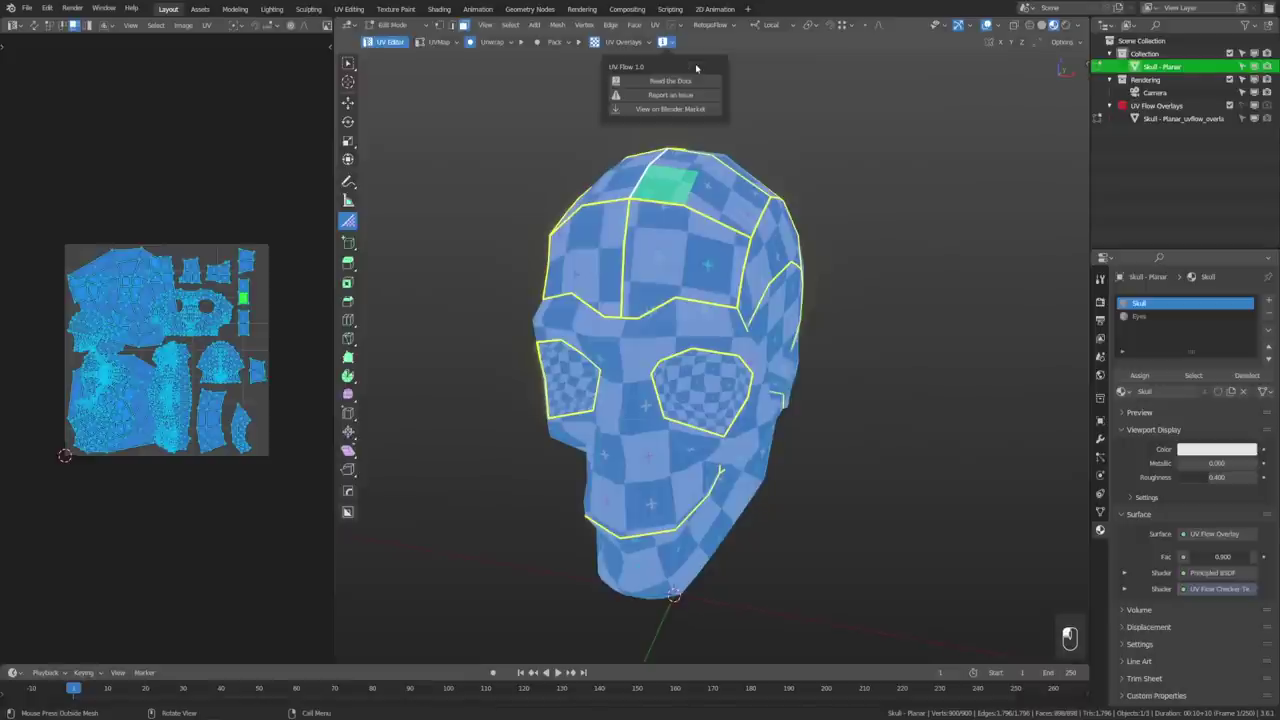
middle_click_drag(723, 120, 902, 327)
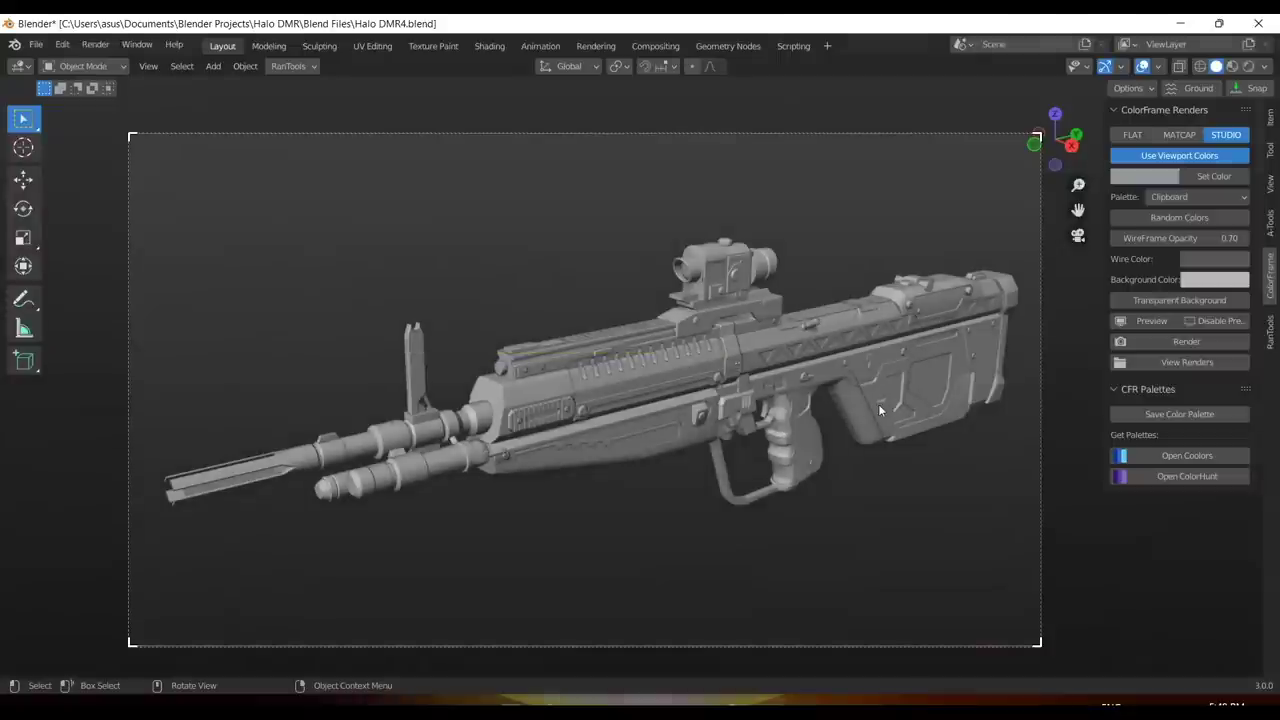
Enable the rifle's colour preview, randomize its colours and save the palette as Light Green.
left_click(1135, 321)
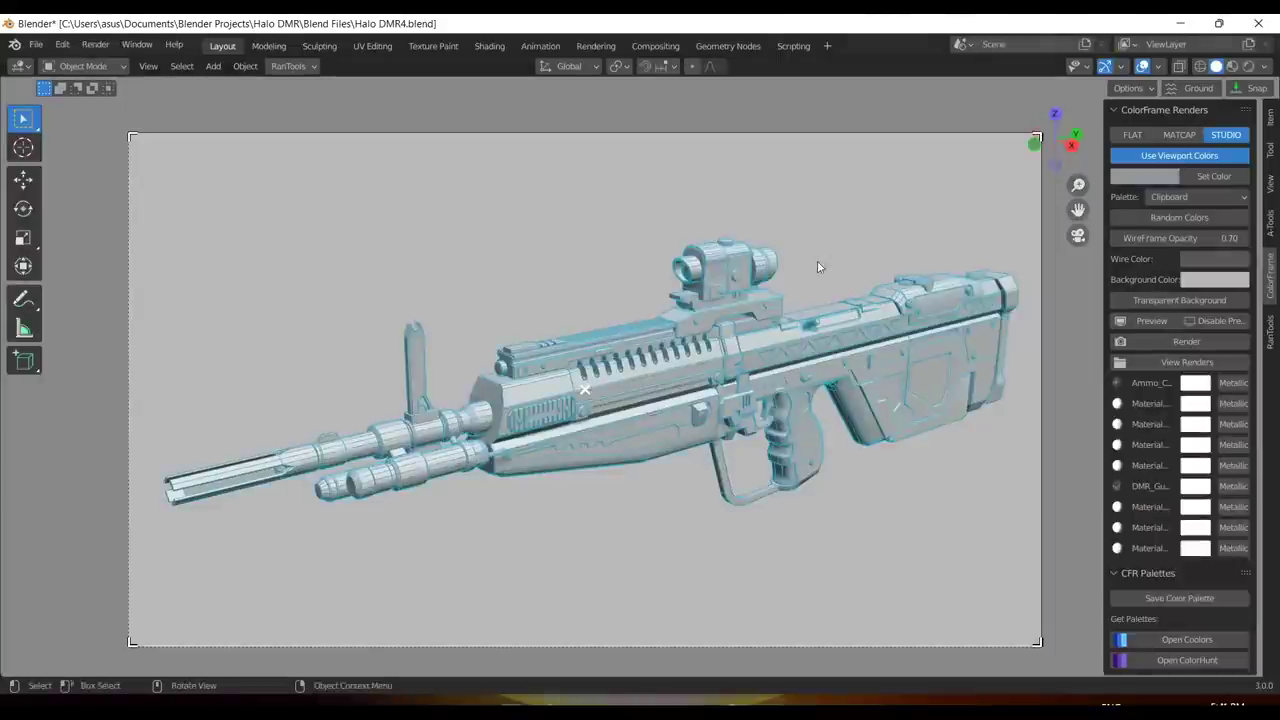
left_click(1190, 218)
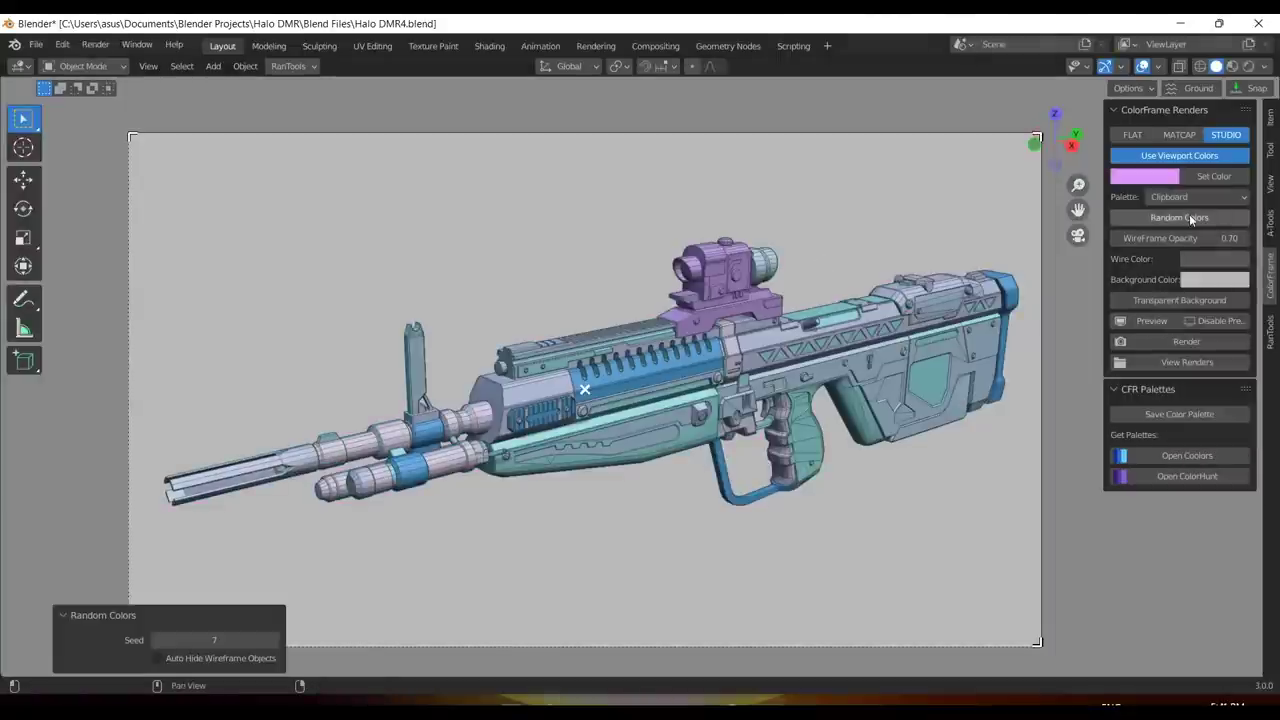
left_click_drag(228, 635, 155, 640)
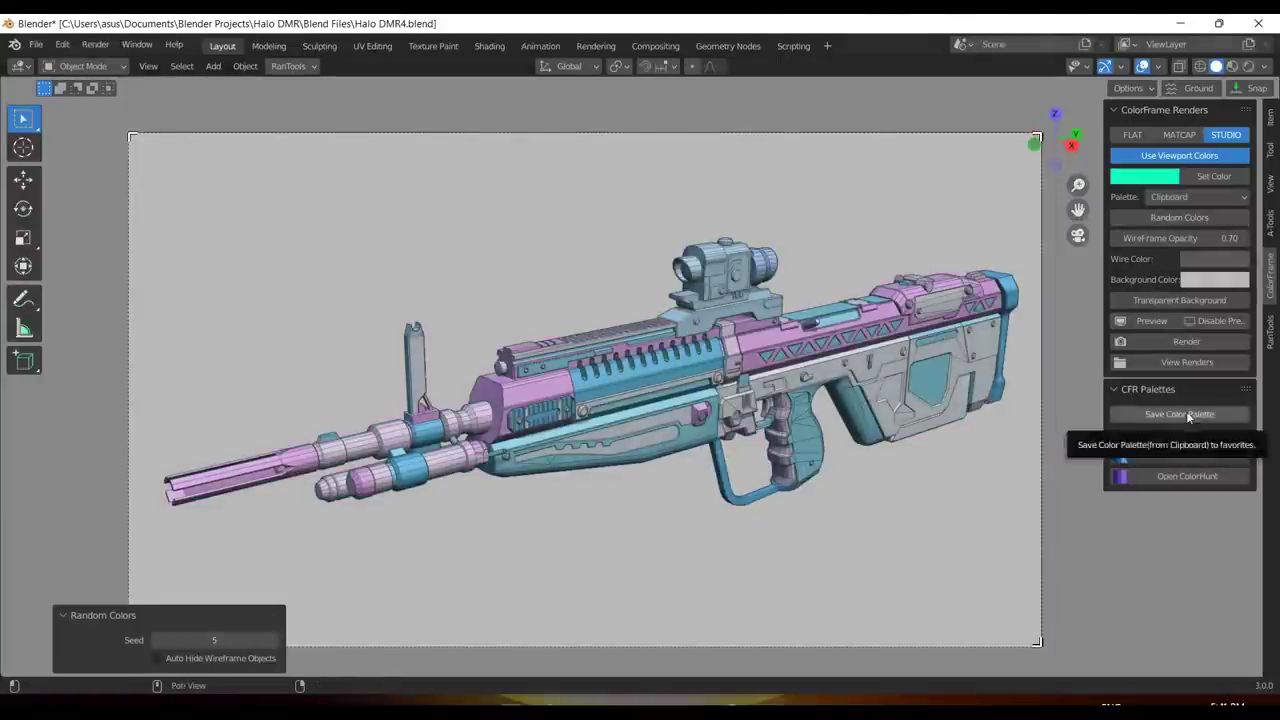
left_click(1187, 455)
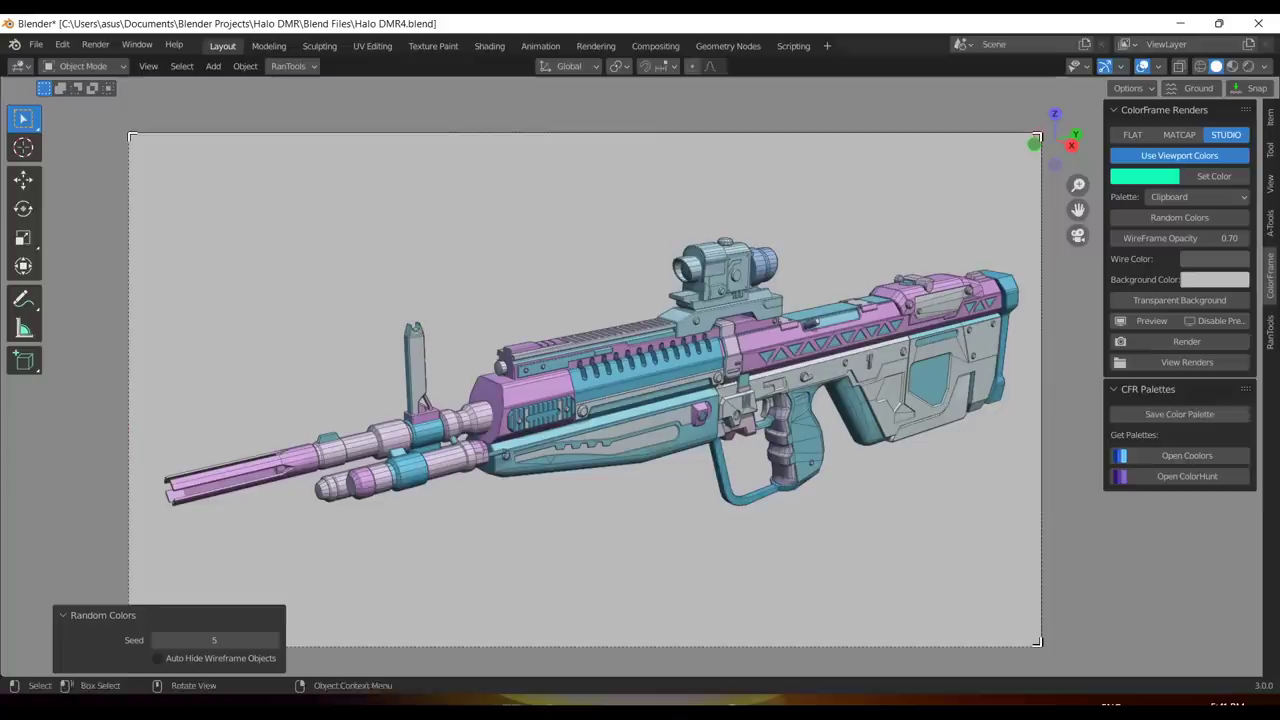
left_click(1136, 477)
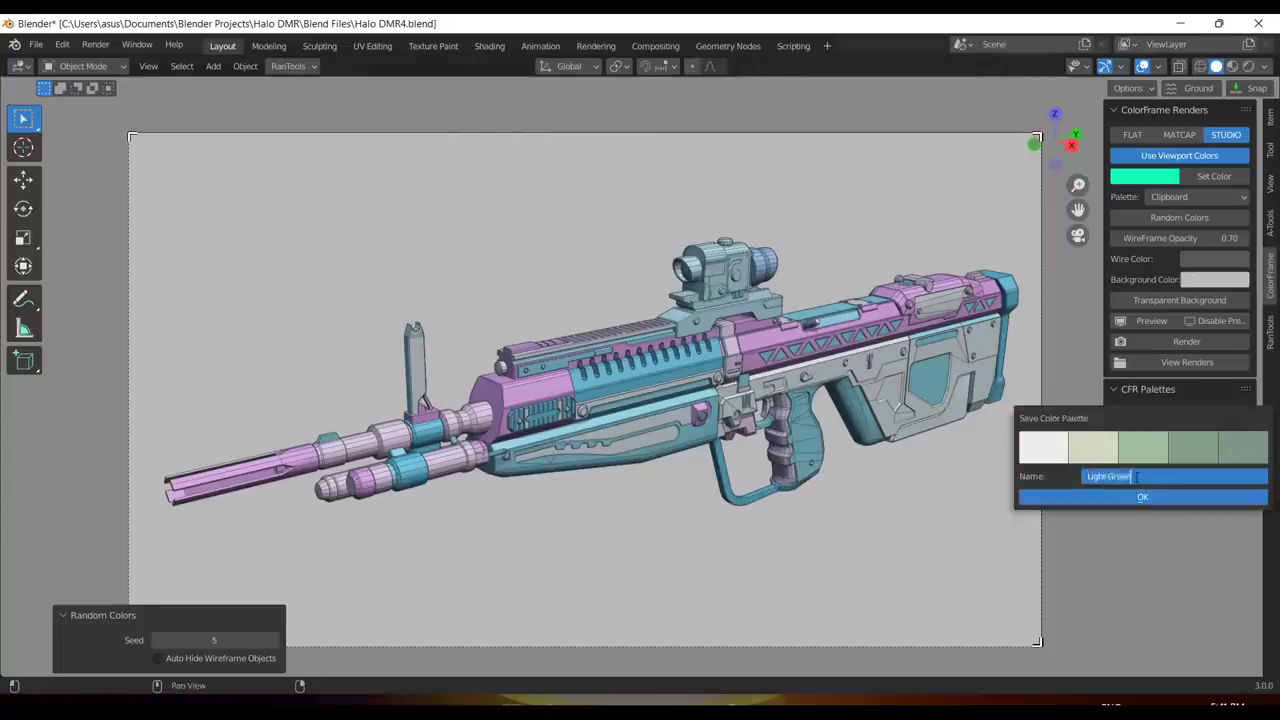
key("Return")
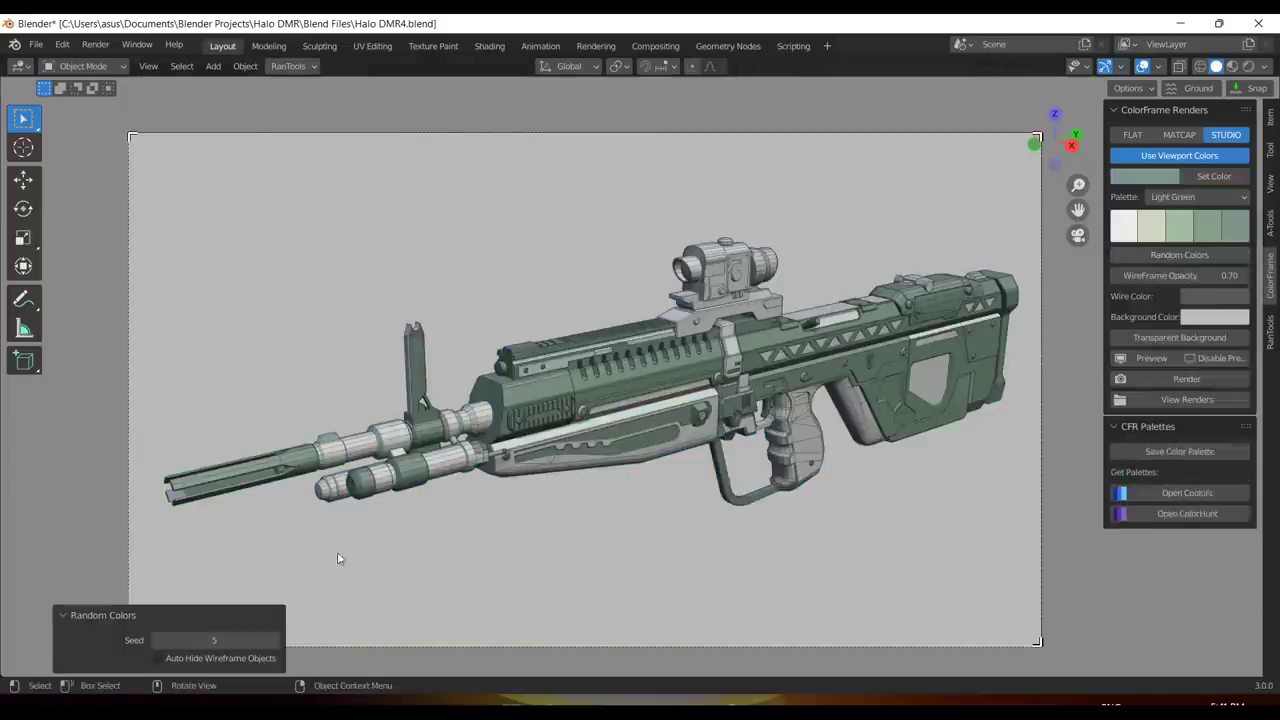
Reshuffle the rifle's colours with seed 7 and set the wire colour to grey.
left_click(272, 640)
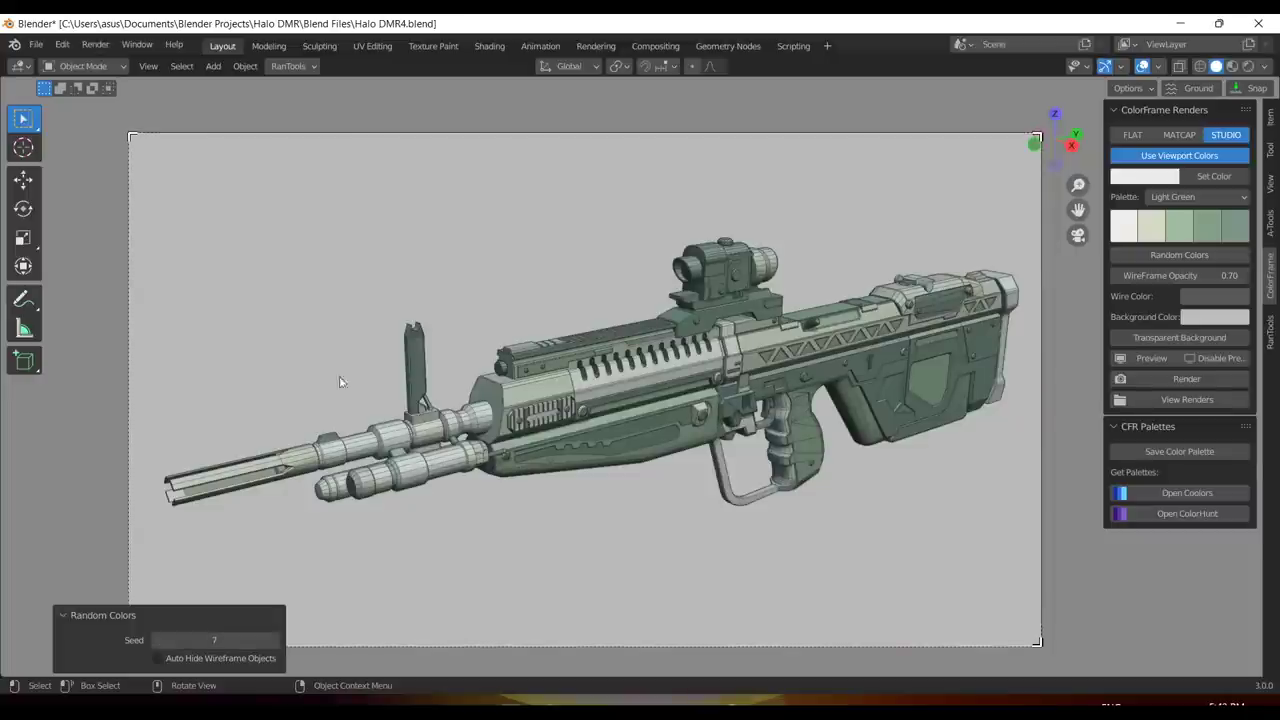
left_click(368, 448)
left_click(607, 502)
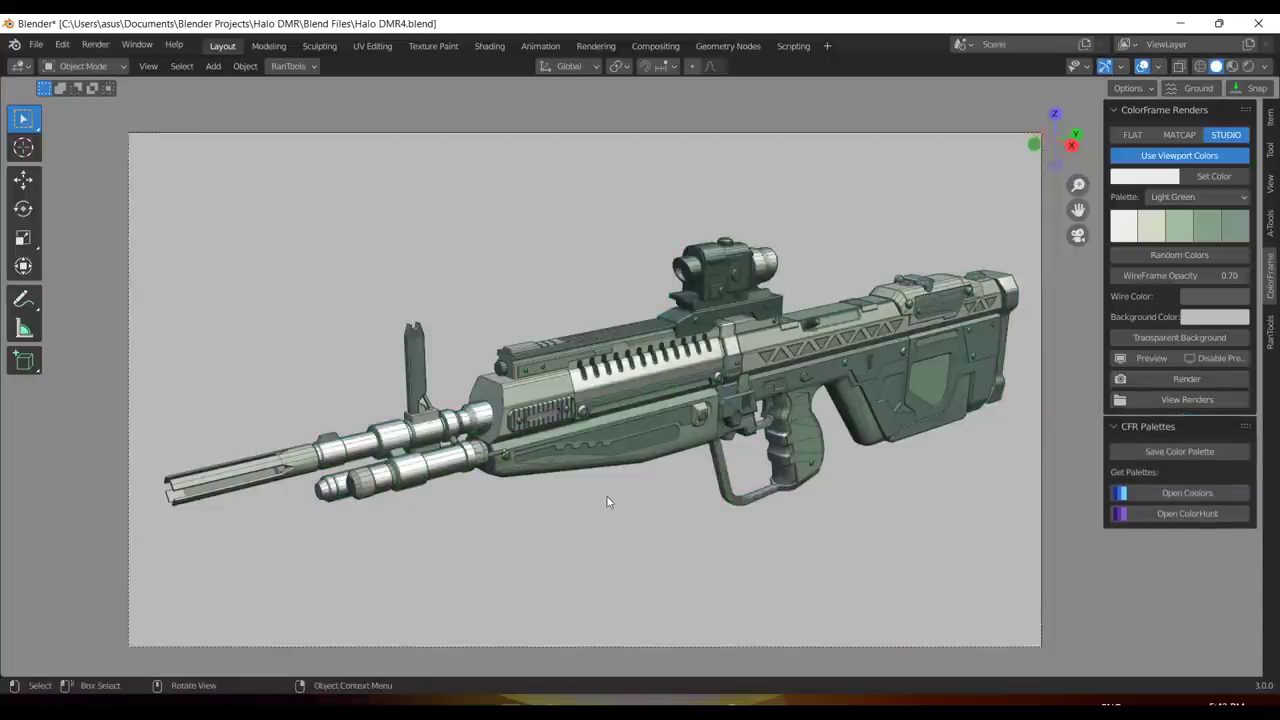
scroll(1074, 309, "up", 1)
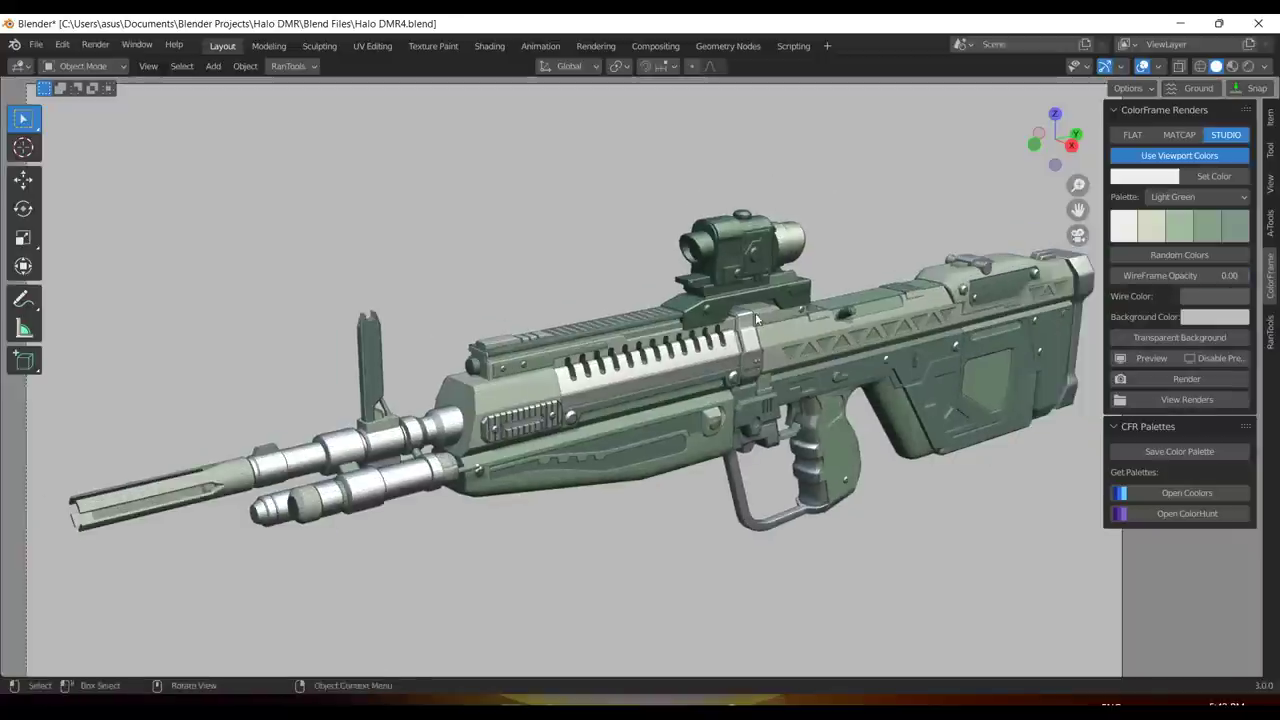
left_click(1214, 296)
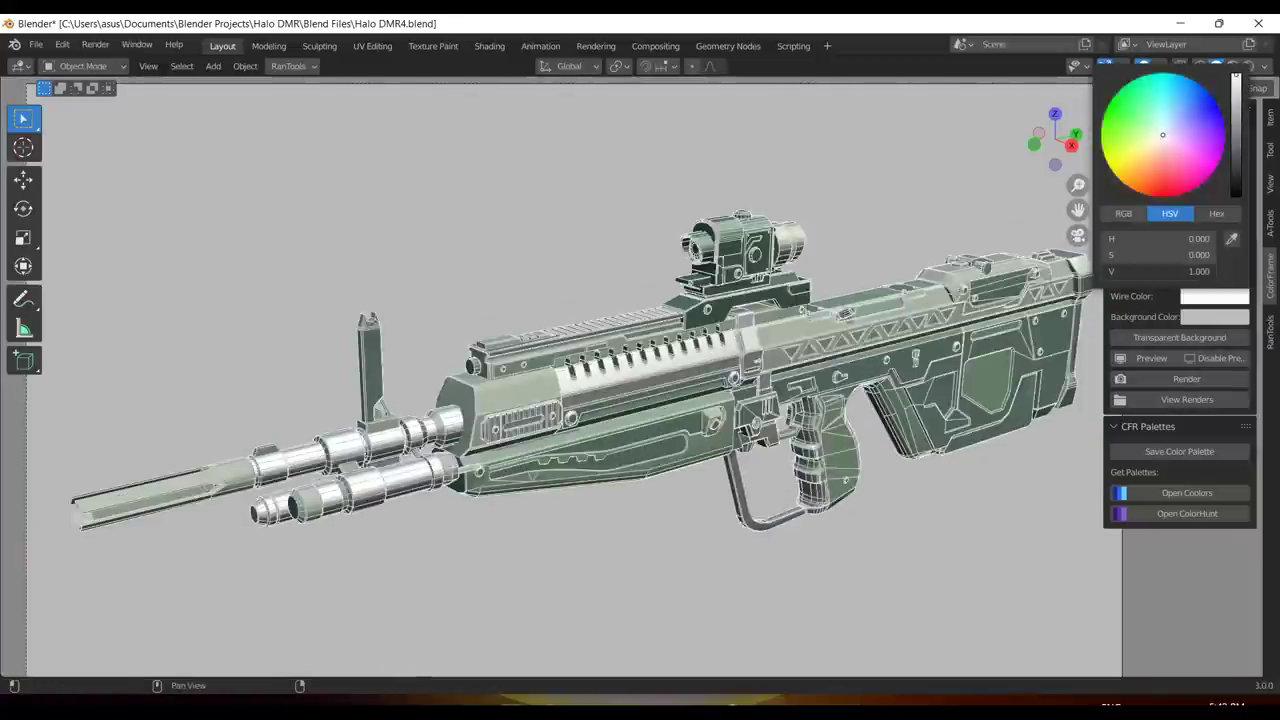
left_click_drag(1200, 271, 1150, 271)
left_click(1193, 317)
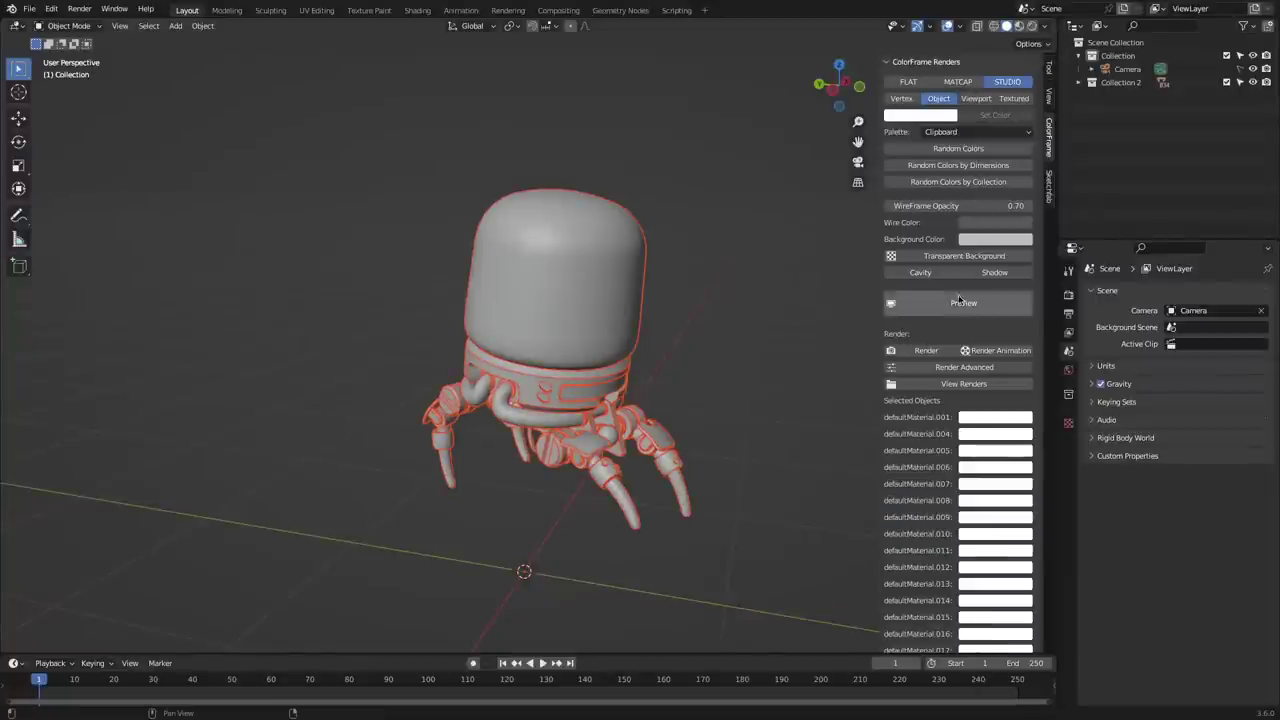
Turn on the robot's colour preview, assign random colours, and try Vertex and Textured modes.
left_click(958, 301)
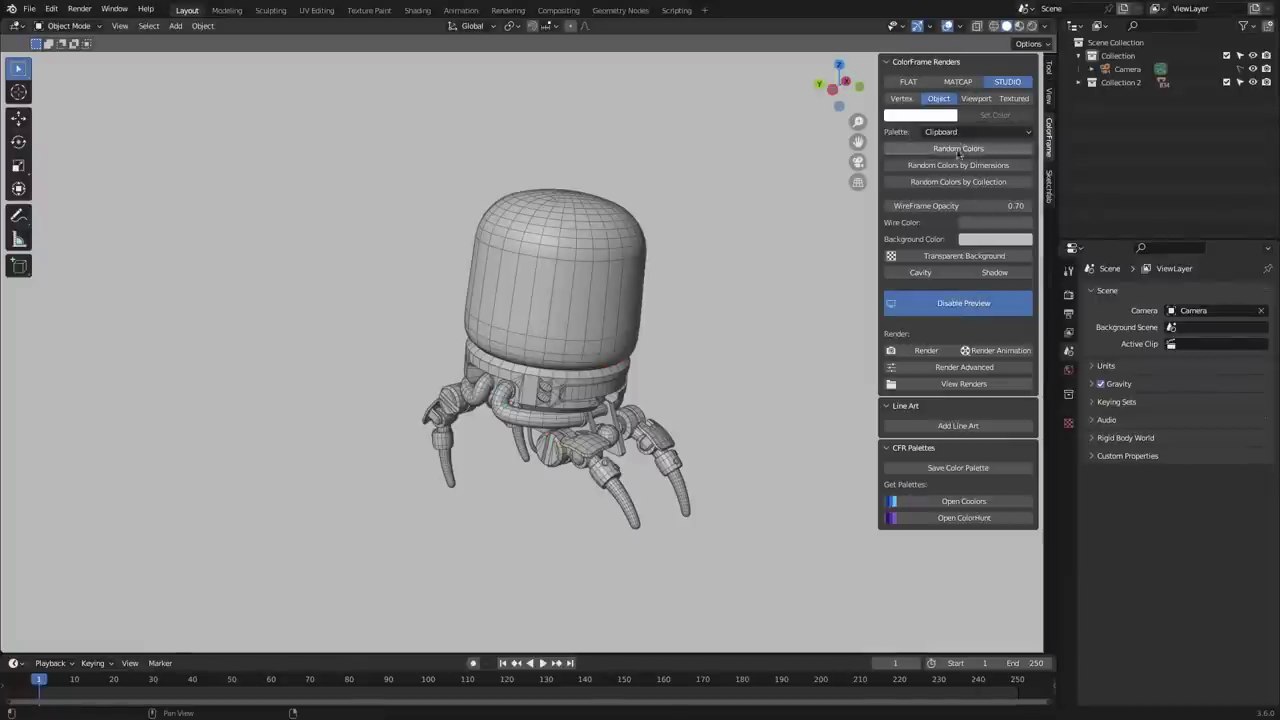
left_click(958, 148)
left_click(963, 302)
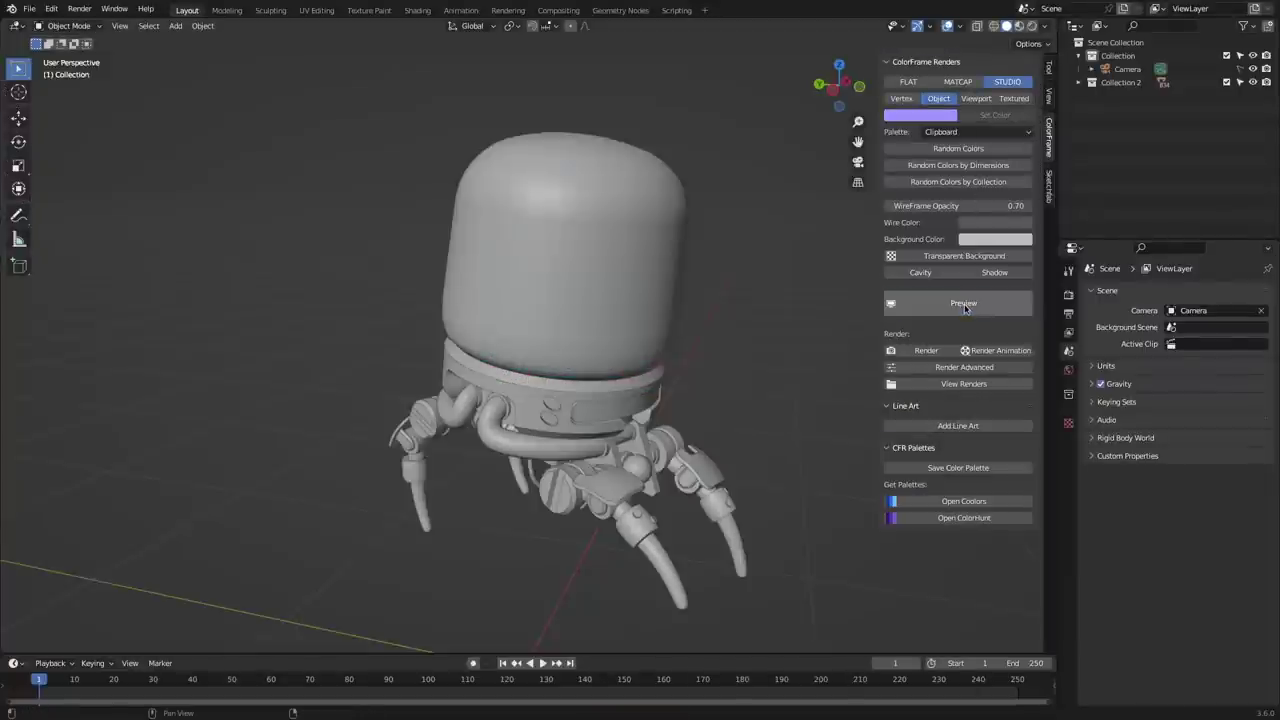
left_click(963, 302)
left_click(901, 98)
left_click(1014, 98)
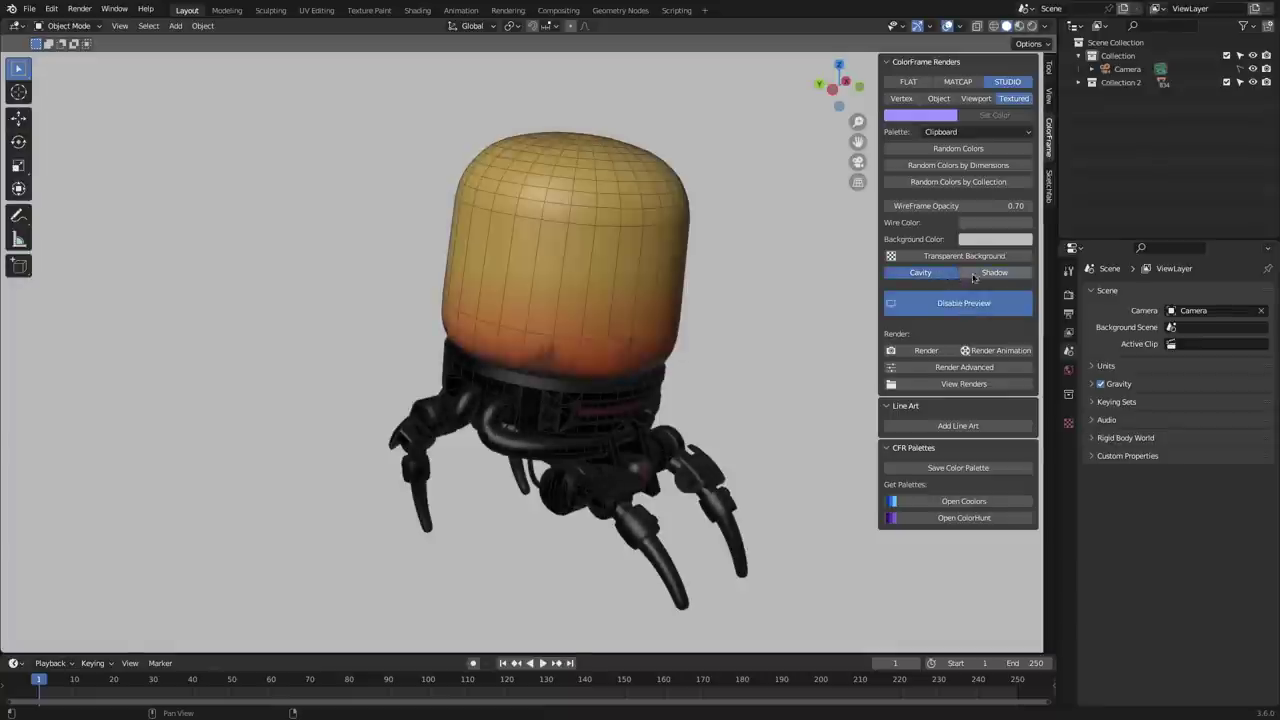
Make the background transparent, settle on FLAT shading, and add a CFR Line Art object.
left_click(960, 256)
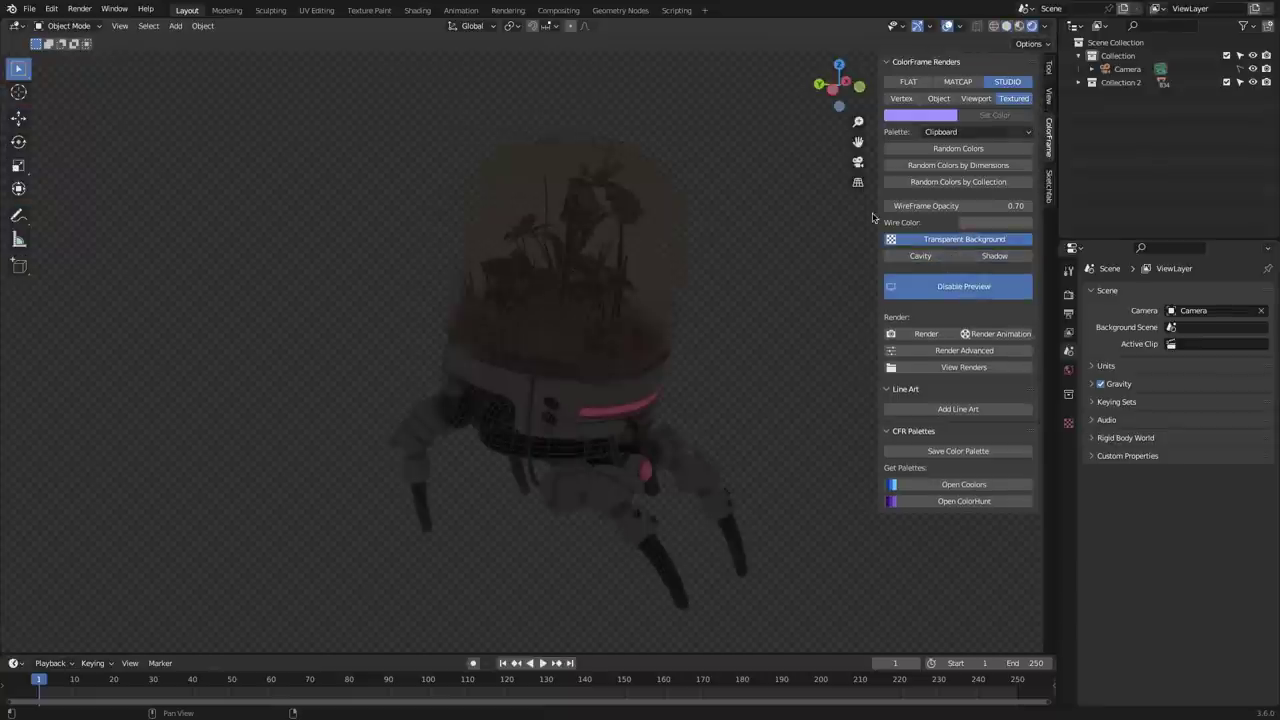
left_click(976, 98)
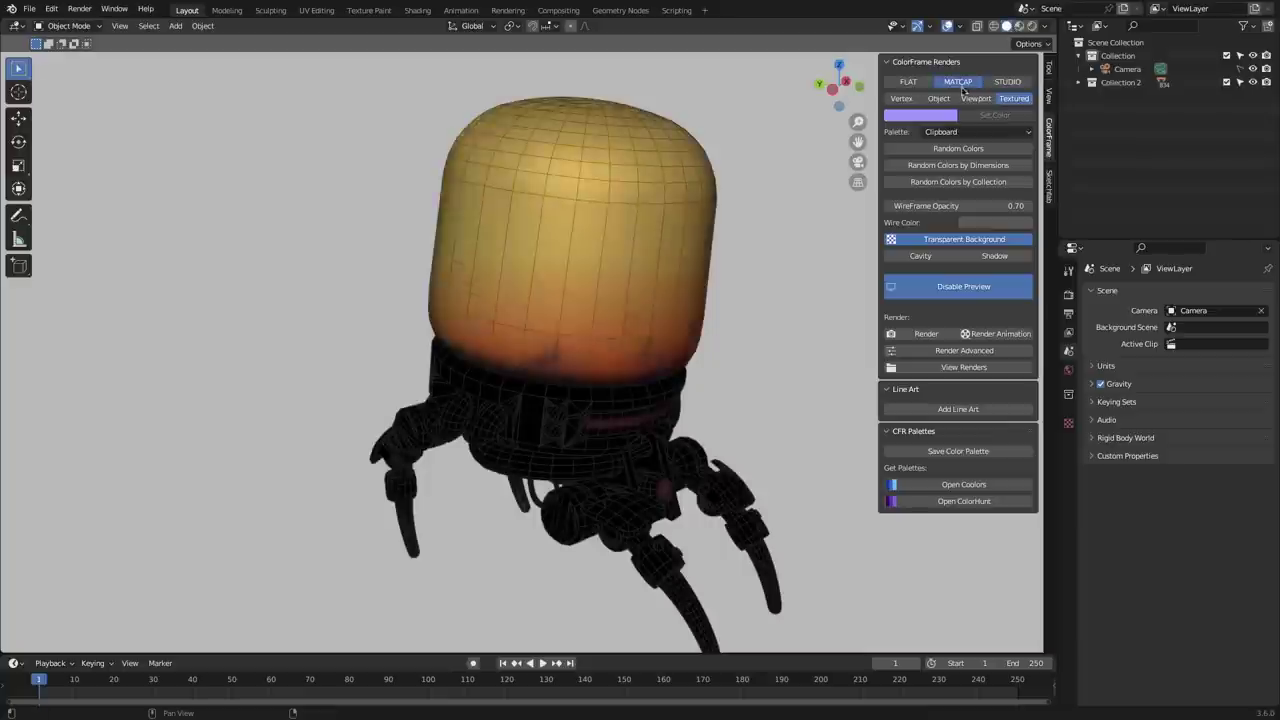
left_click(958, 82)
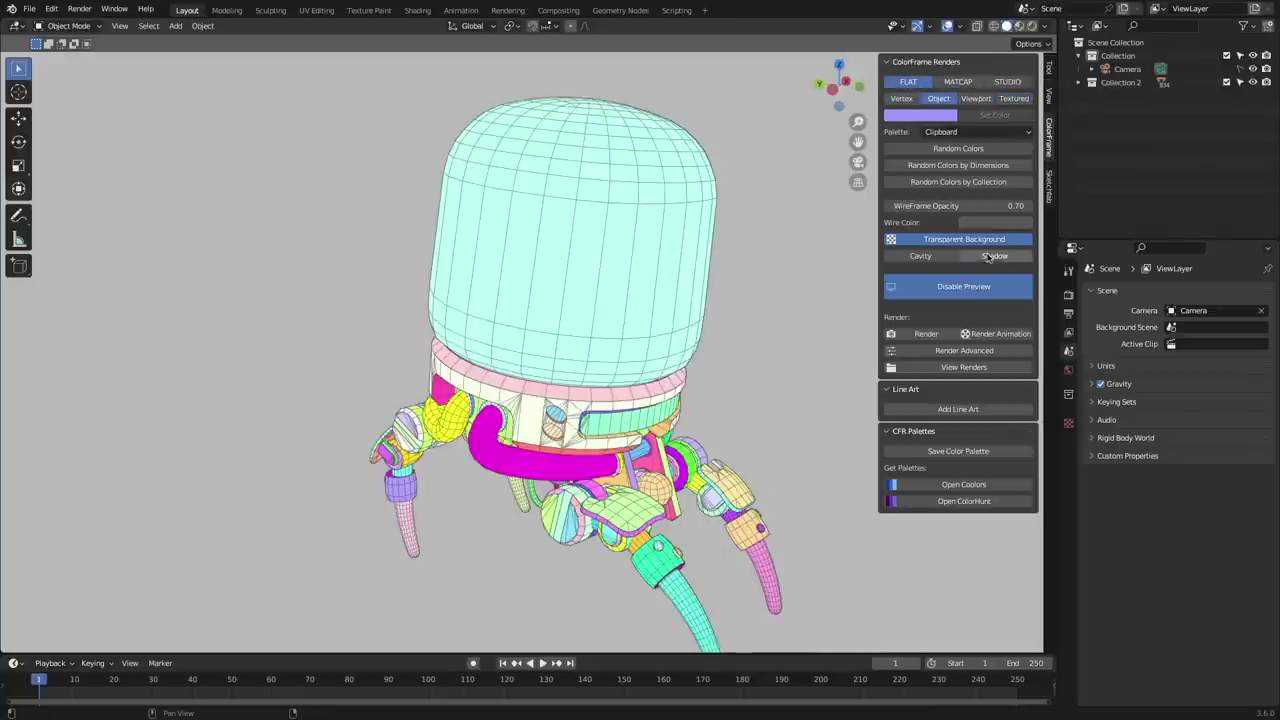
left_click(908, 81)
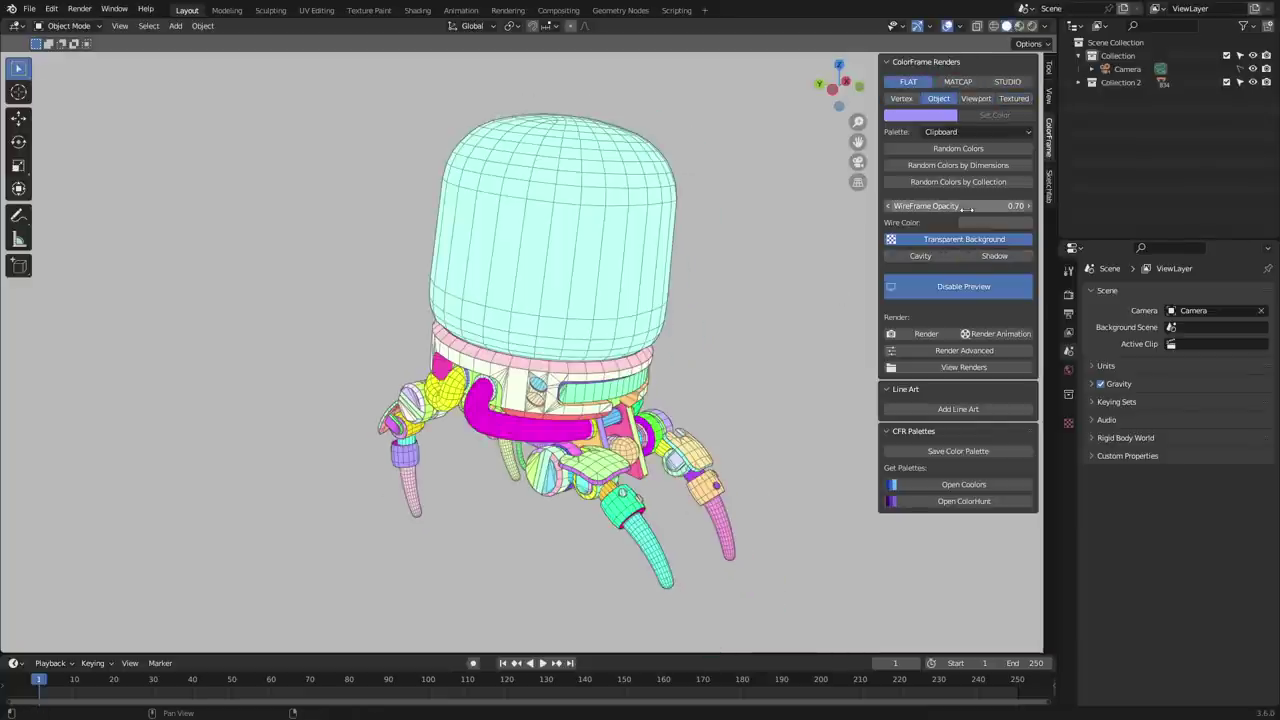
left_click(965, 409)
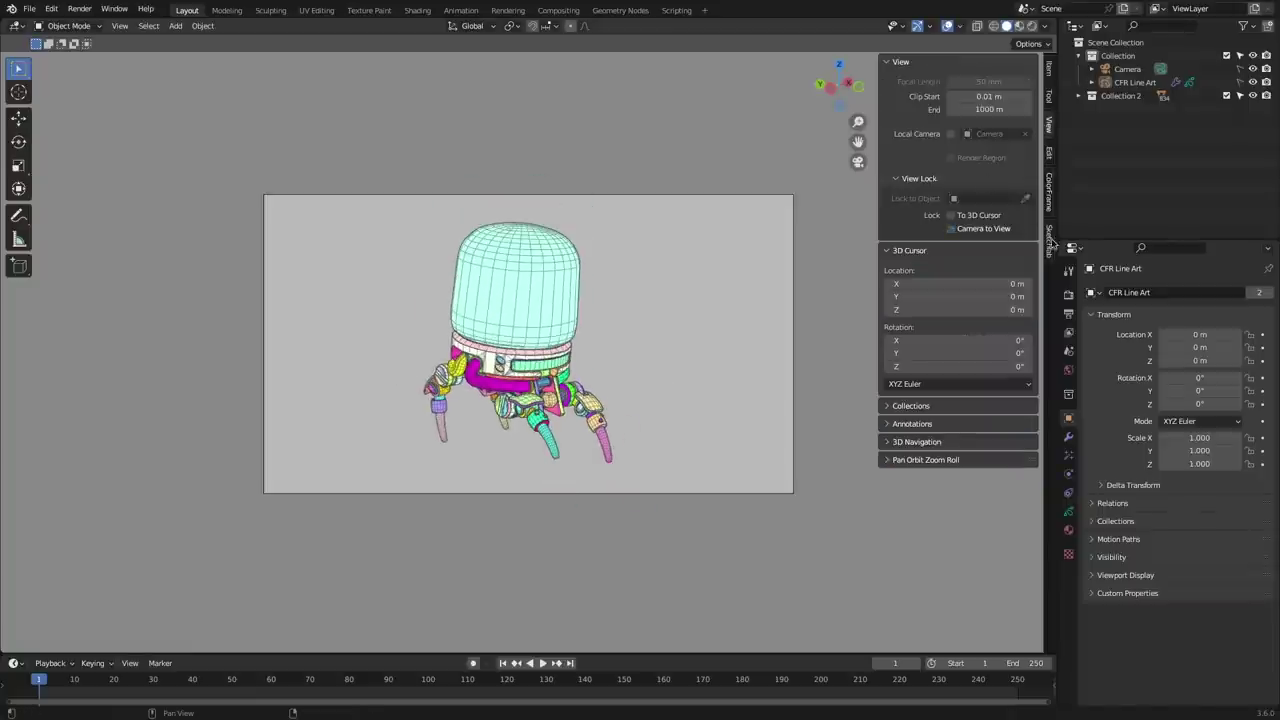
Raise the Line Art Thickness from 1 px to 15 px.
scroll(686, 372, "up", 3)
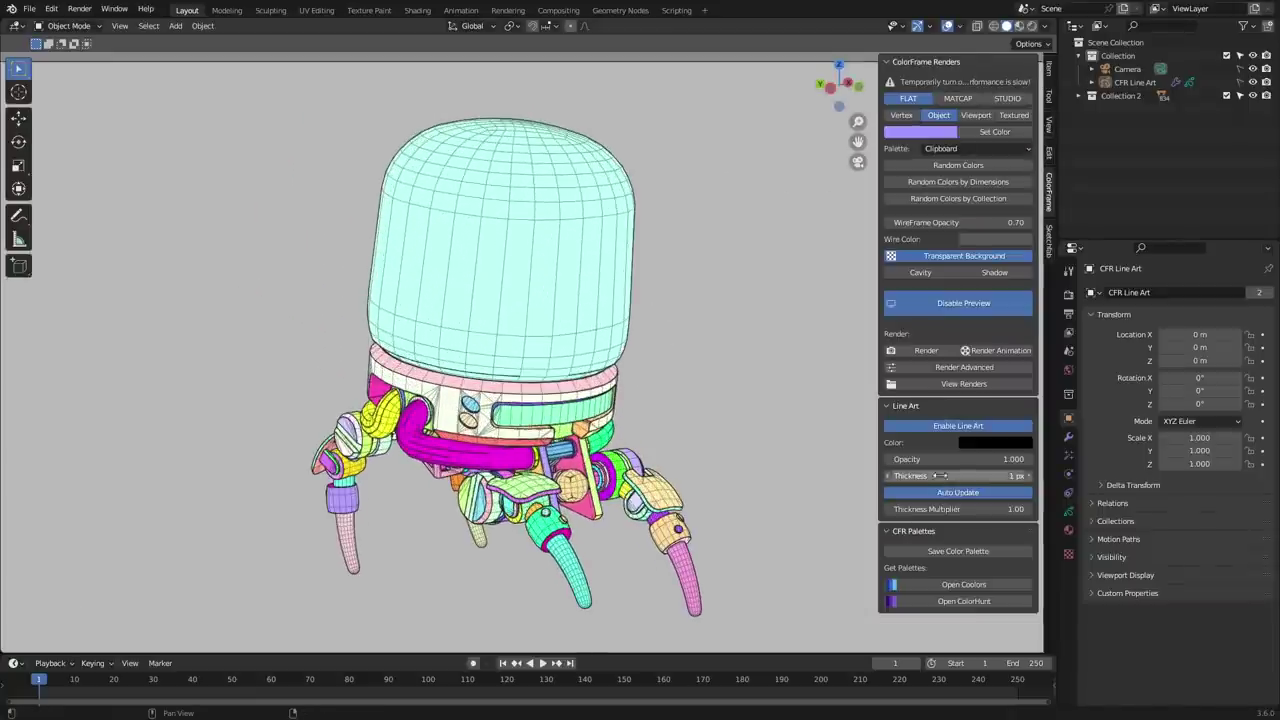
left_click_drag(955, 476, 1000, 476)
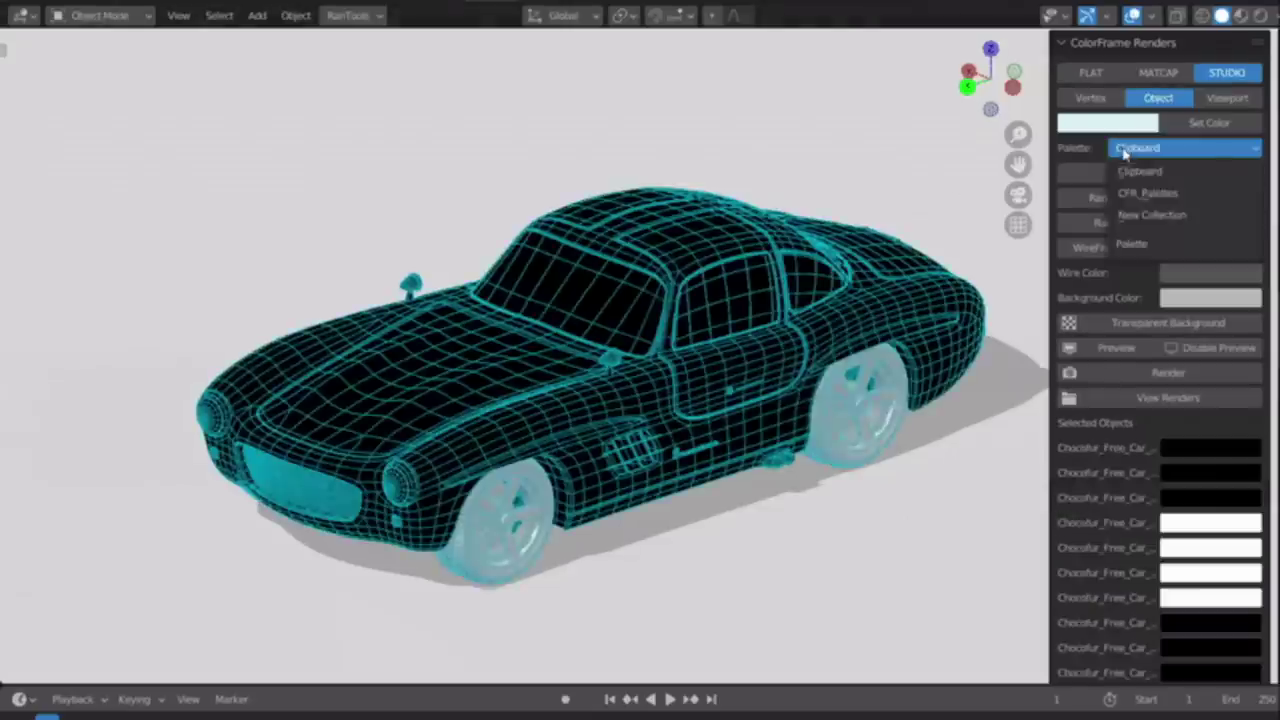
Pick the blue palette from CFR_Palettes, randomize the car's colours and raise the seed to 9.
left_click(1157, 195)
left_click(1246, 216)
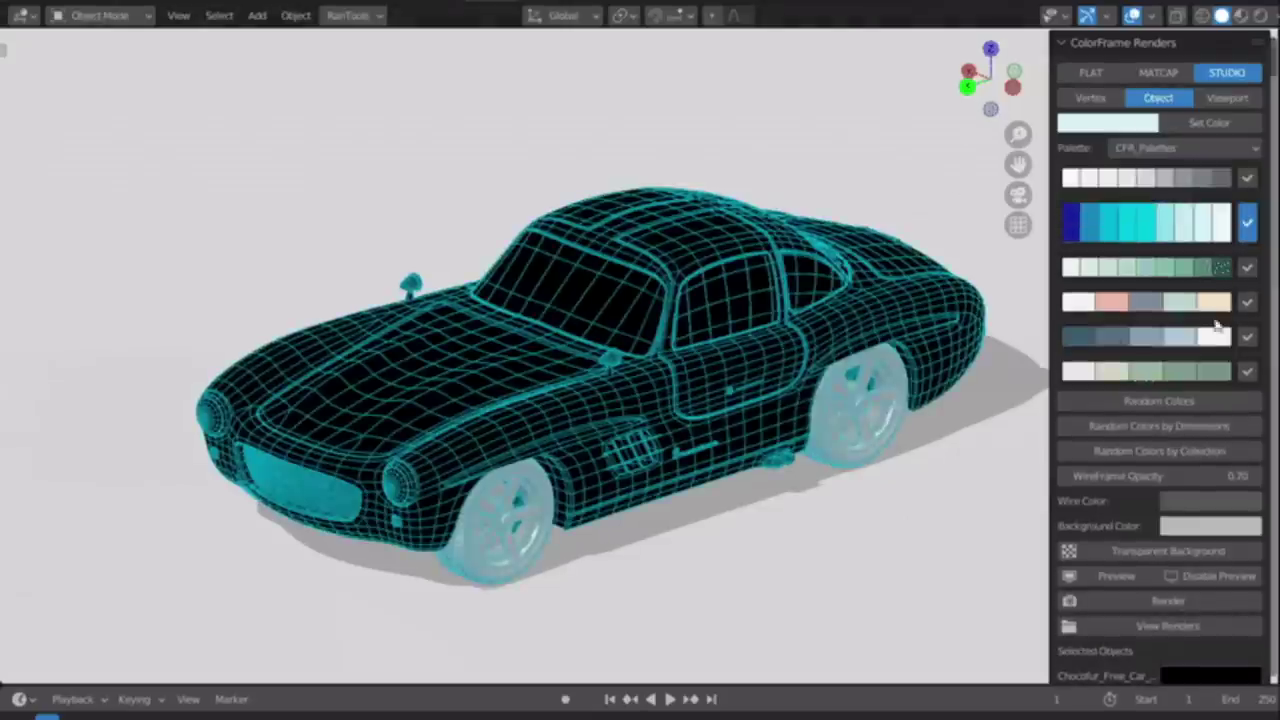
left_click(1173, 401)
left_click(112, 674)
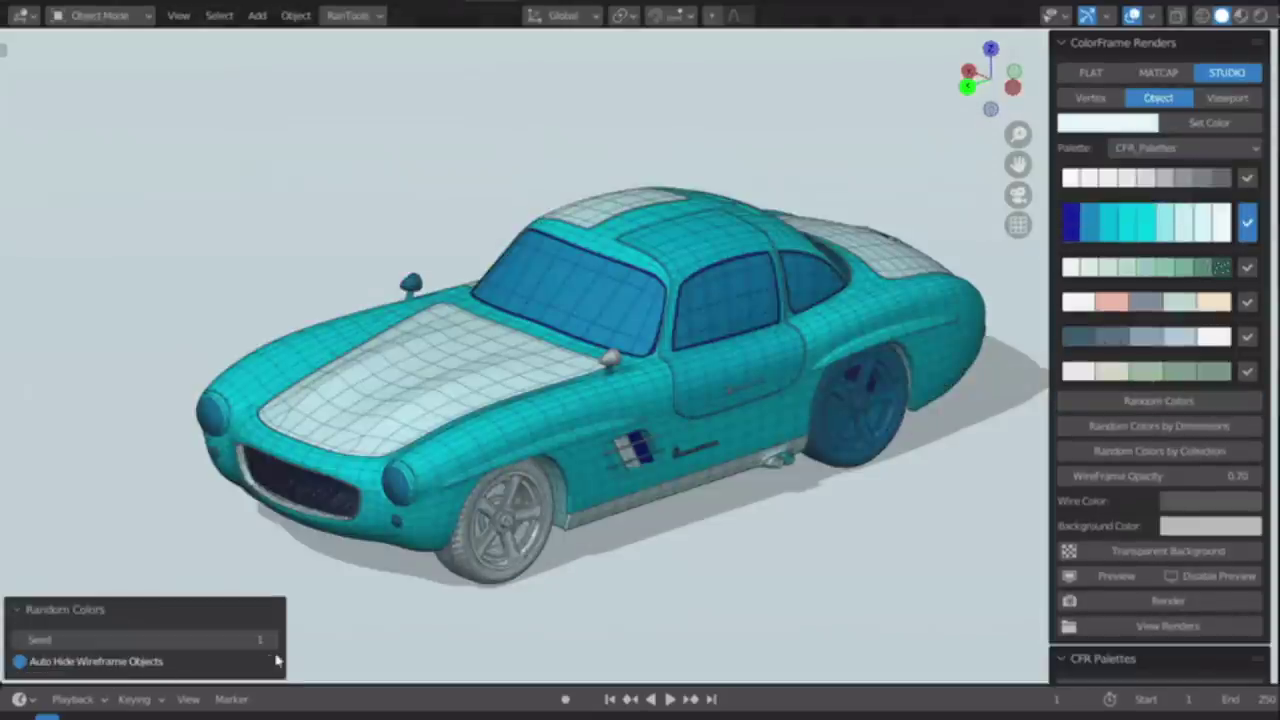
left_click(271, 640)
left_click(271, 640)
left_click(271, 640)
left_click(271, 640)
left_click(271, 640)
left_click(271, 640)
left_click(271, 640)
left_click(271, 640)
left_click(271, 640)
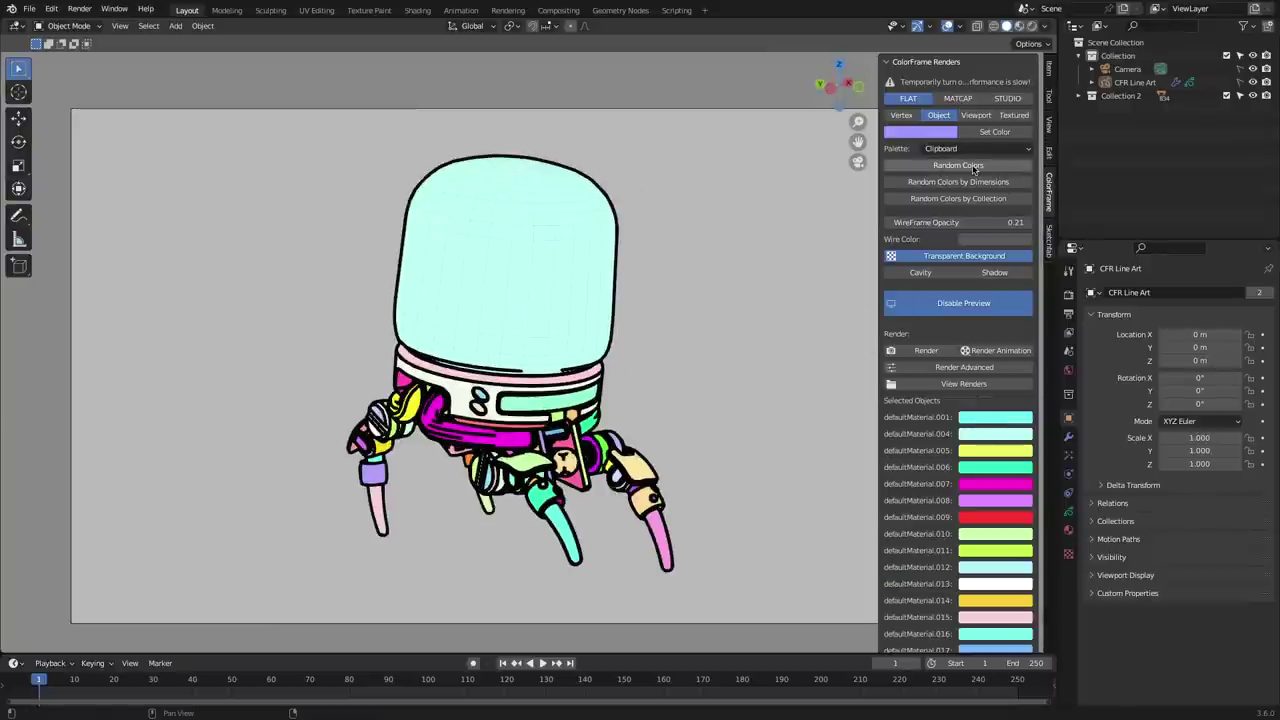
Select the whole robot and recolour its parts randomly by dimensions.
left_click(674, 365)
key("a")
left_click(945, 182)
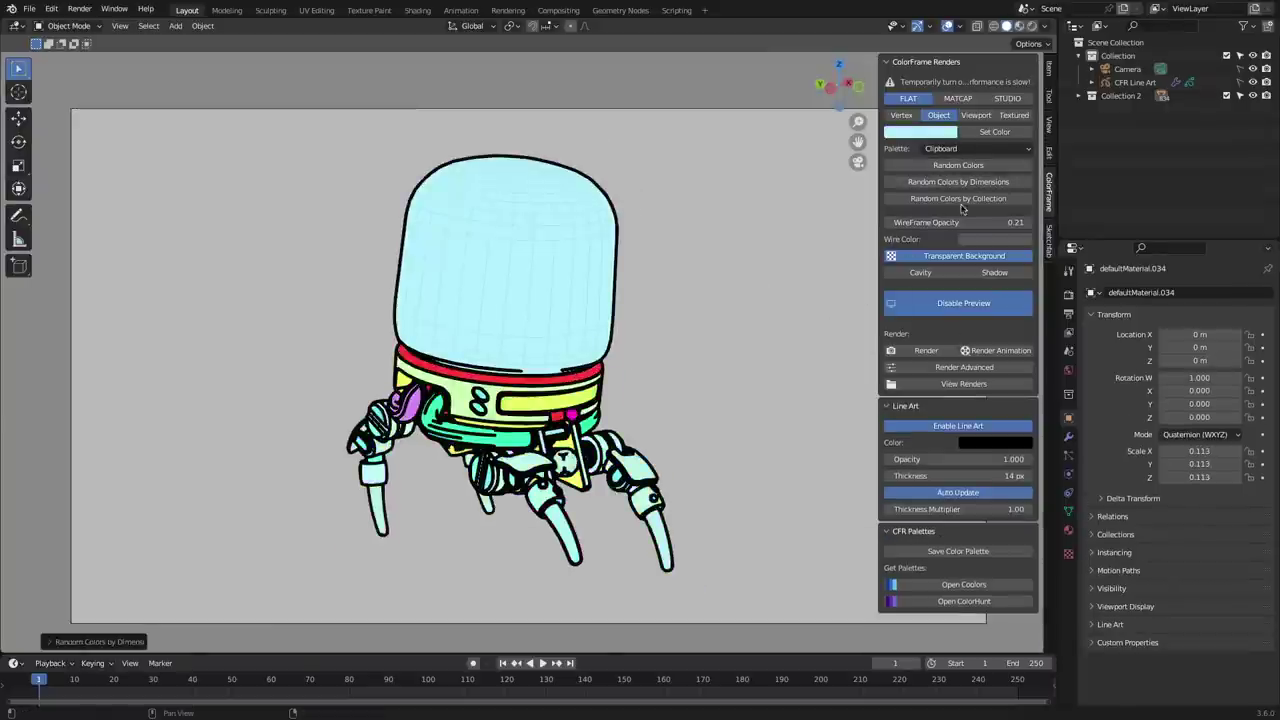
key("a")
left_click(958, 182)
key("KP_Decimal")
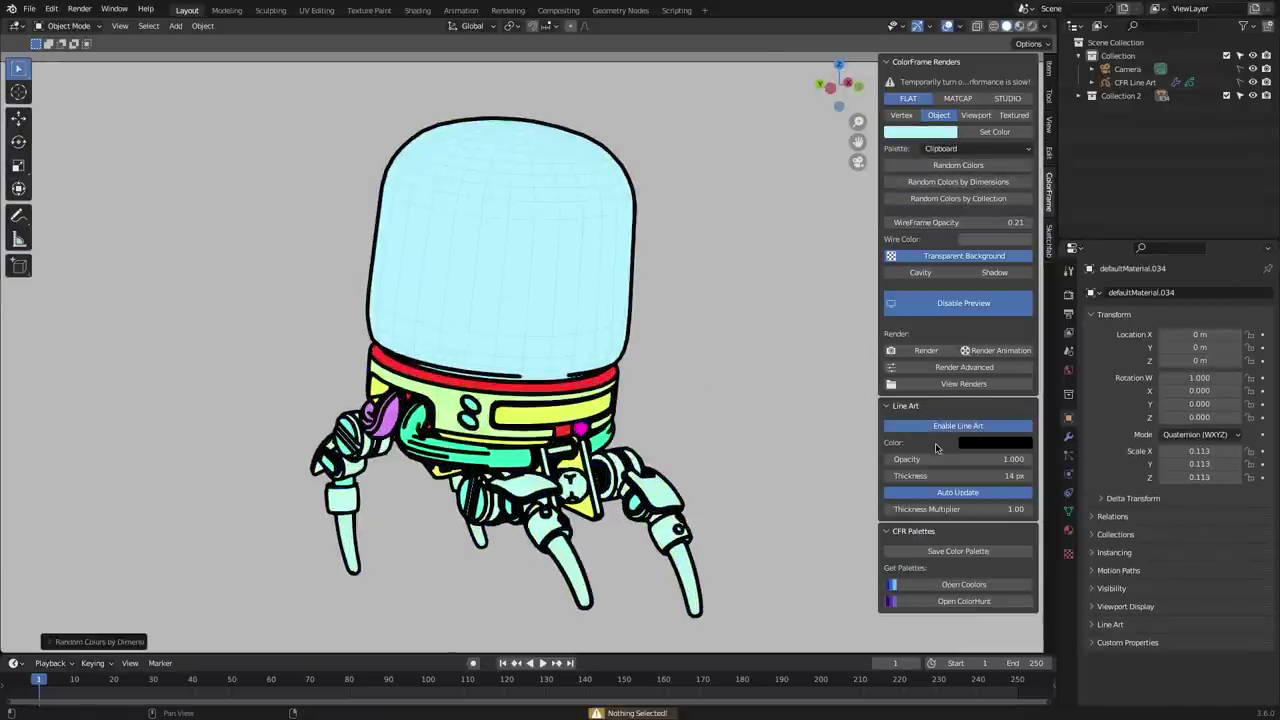
left_click_drag(1000, 459, 975, 476)
Switch the render engine to Cycles rendering on the GPU.
left_click(1069, 296)
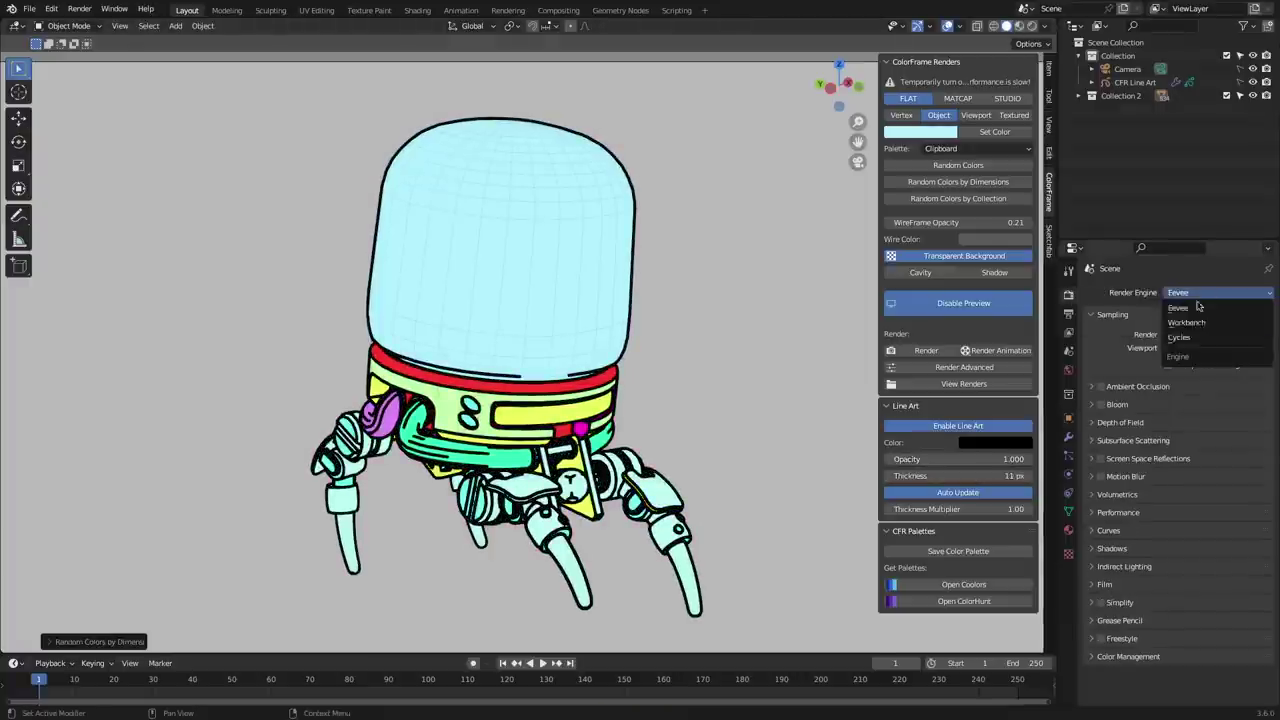
left_click(1180, 337)
scroll(651, 400, "up", 1)
left_click(1203, 292)
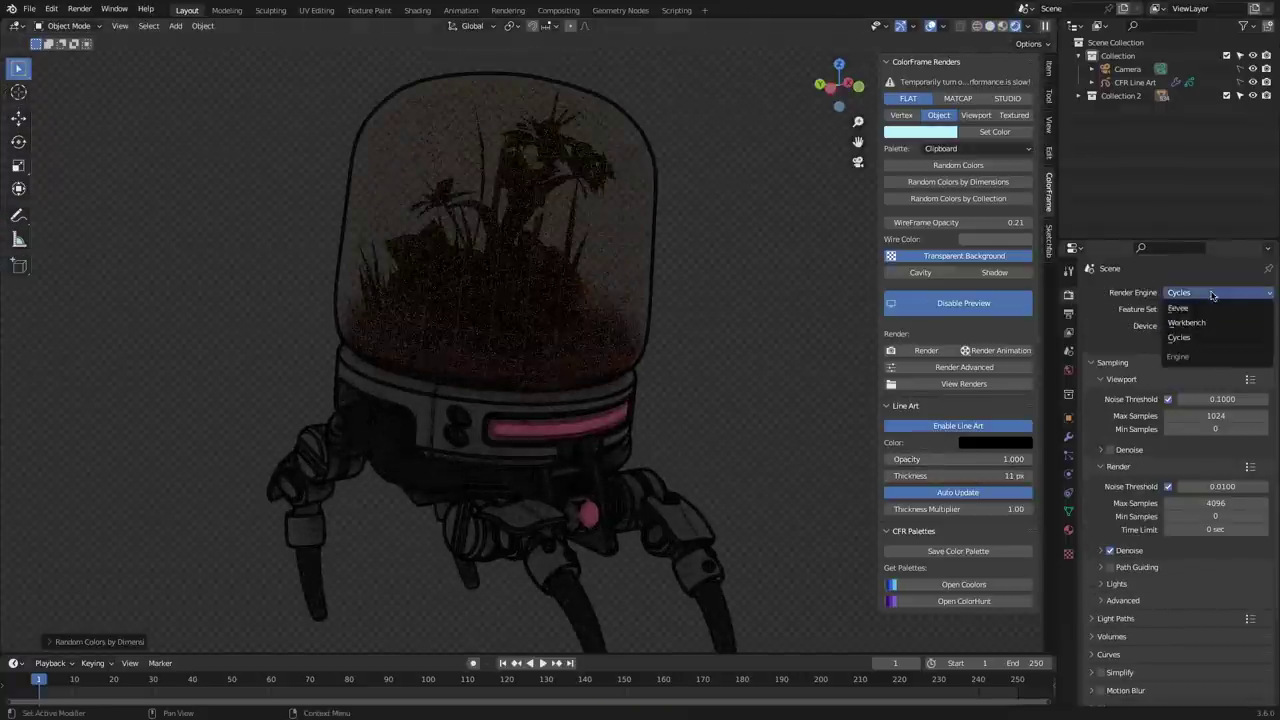
left_click(1190, 356)
left_click(1112, 362)
Add a spot light to the scene and scale it from the camera view.
key("shift+a")
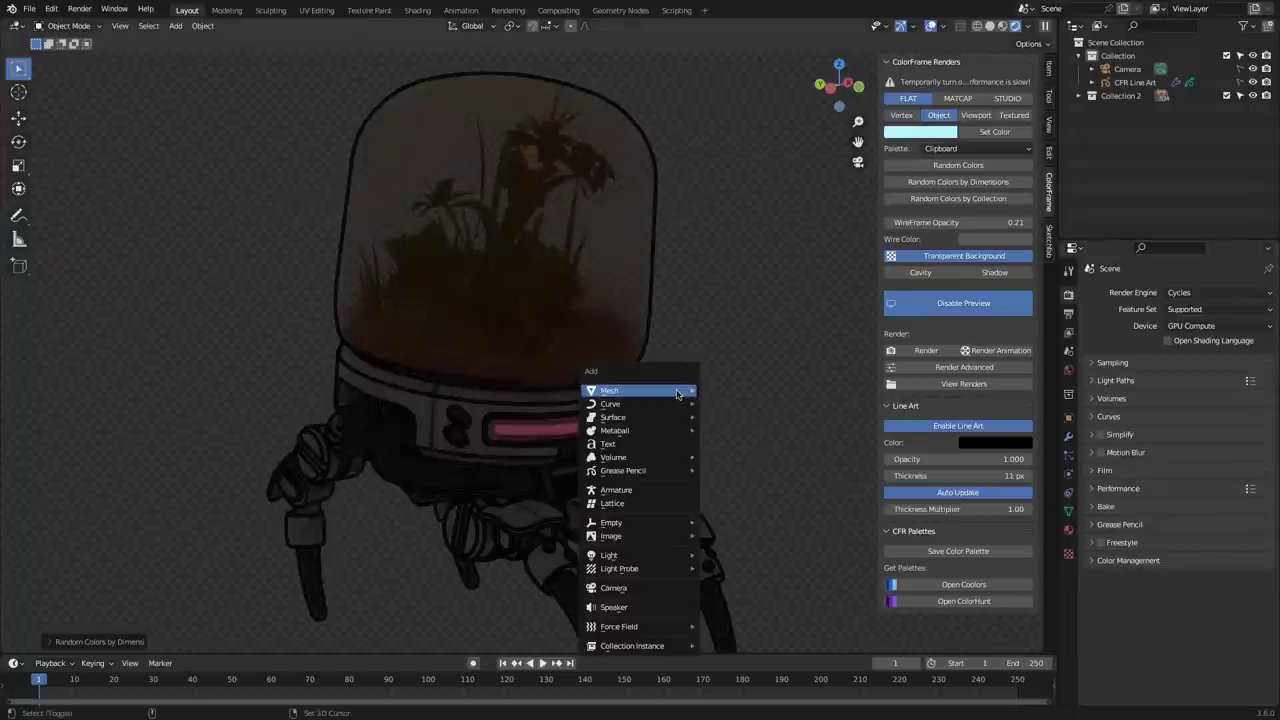
mouse_move(663, 558)
left_click(731, 586)
key("KP_0")
key("s")
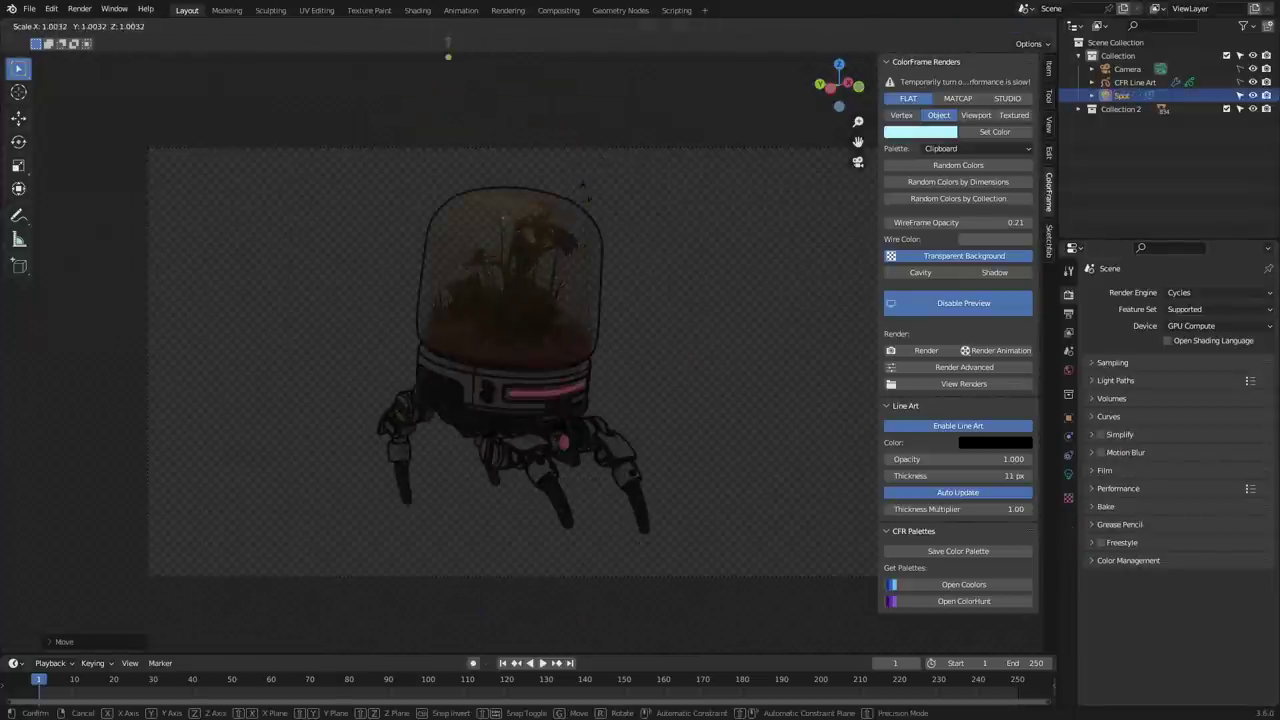
left_click(1068, 474)
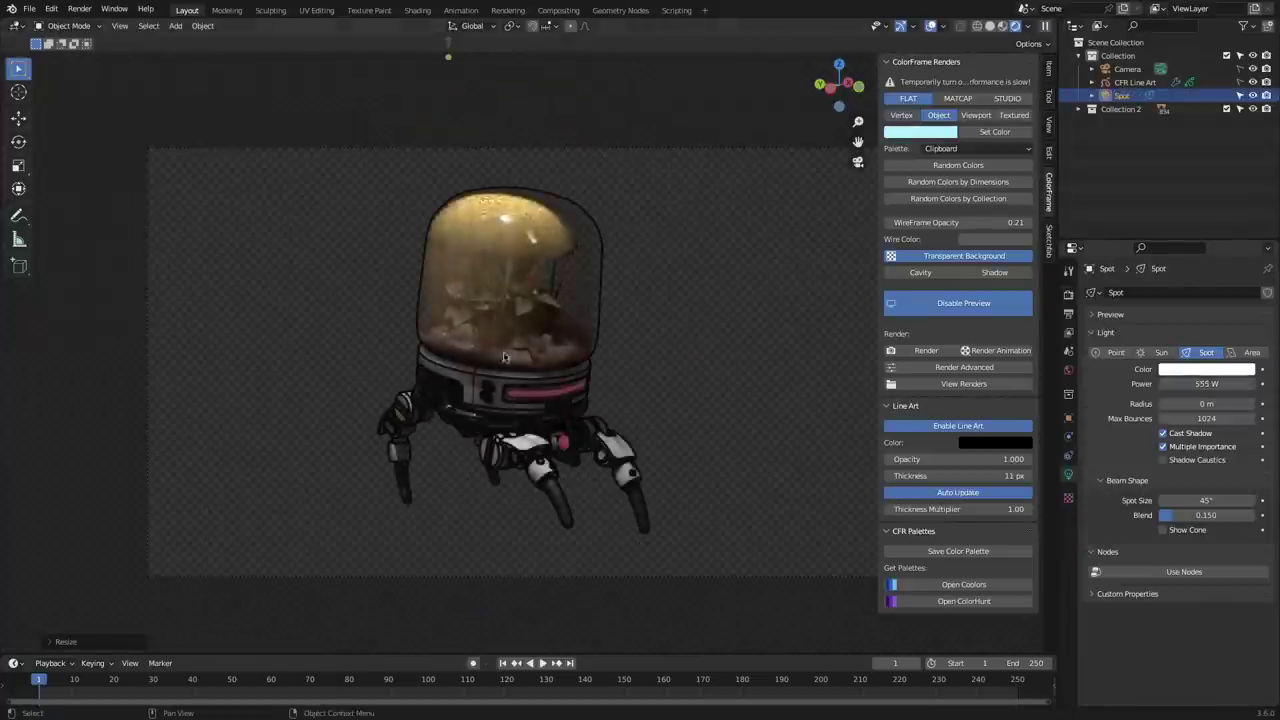
Switch the render engine back to Eevee.
left_click(1068, 293)
left_click(1215, 292)
left_click(1200, 292)
Raise the wireframe opacity from 0.2 to nearly full and preview the robot textured.
scroll(776, 369, "up", 4)
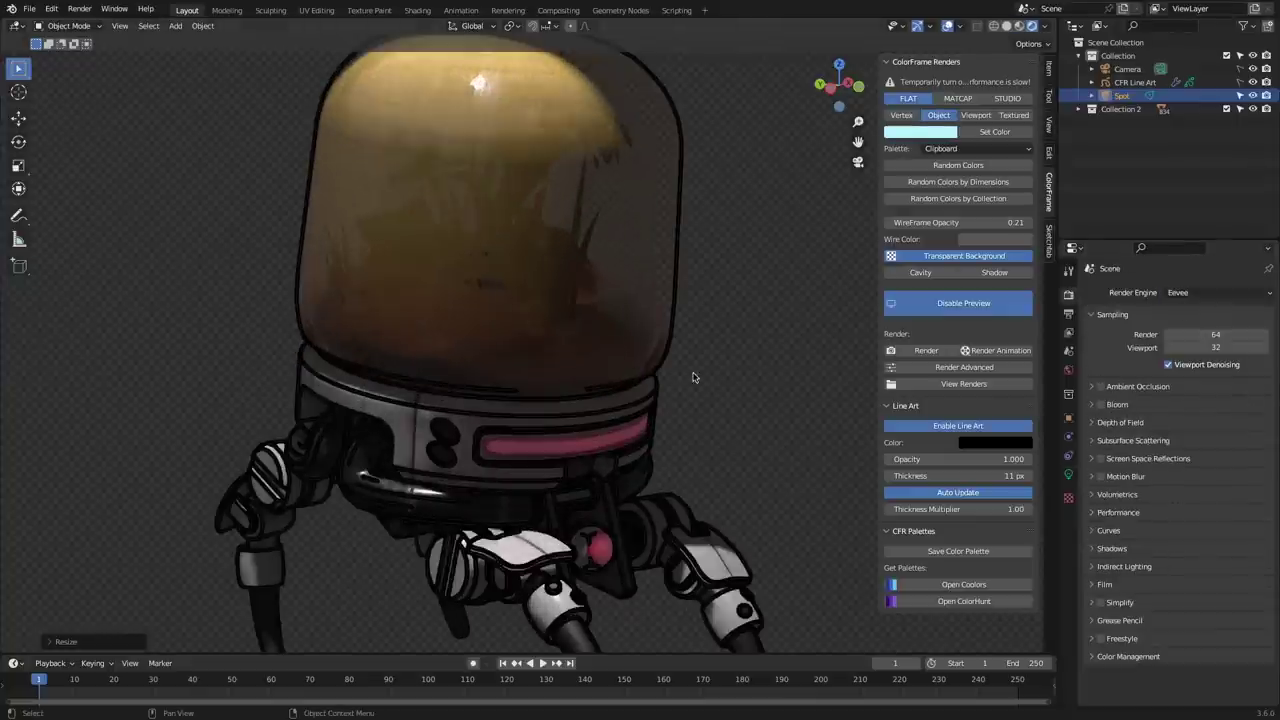
left_click(887, 475)
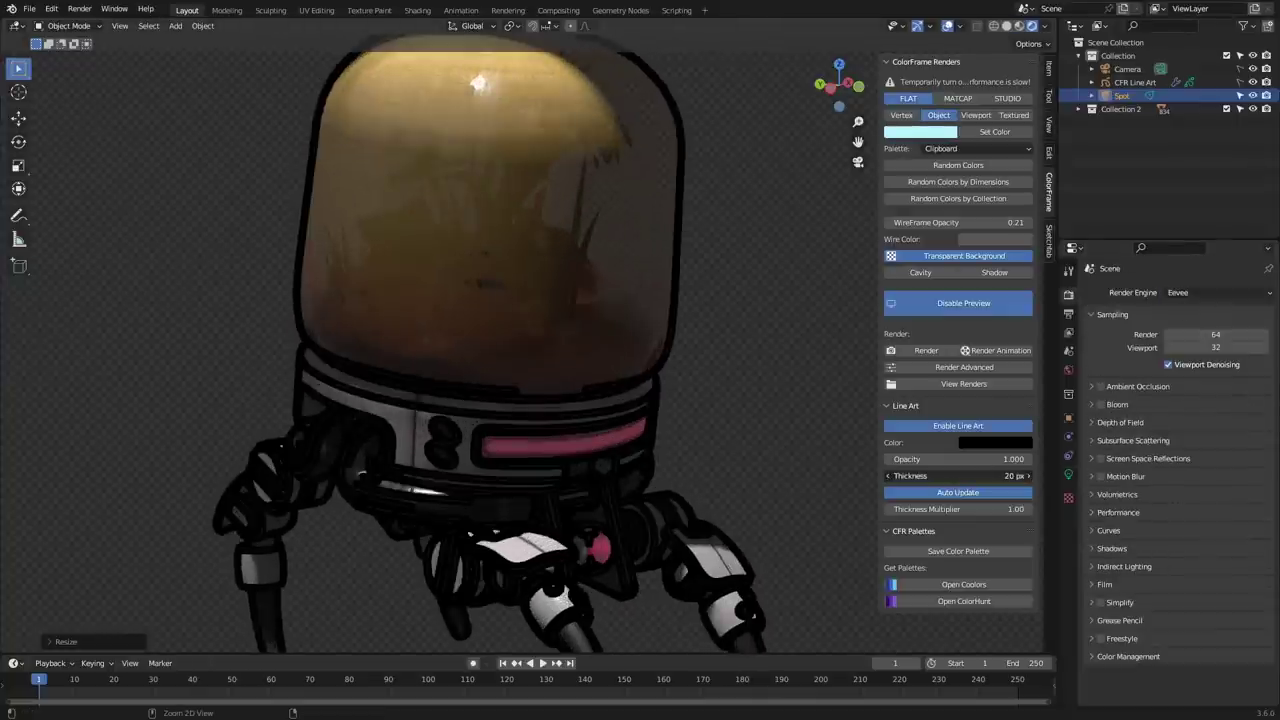
type("0.2")
key("Return")
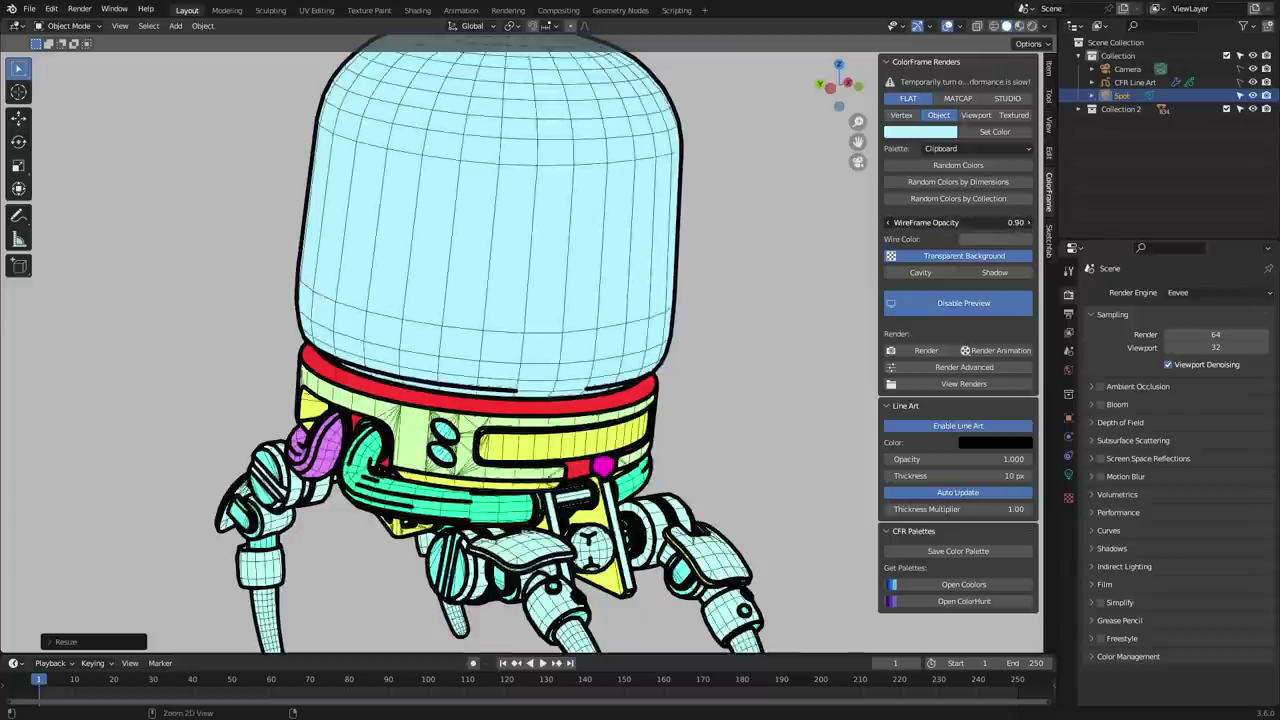
left_click_drag(958, 222, 1000, 222)
left_click(1010, 115)
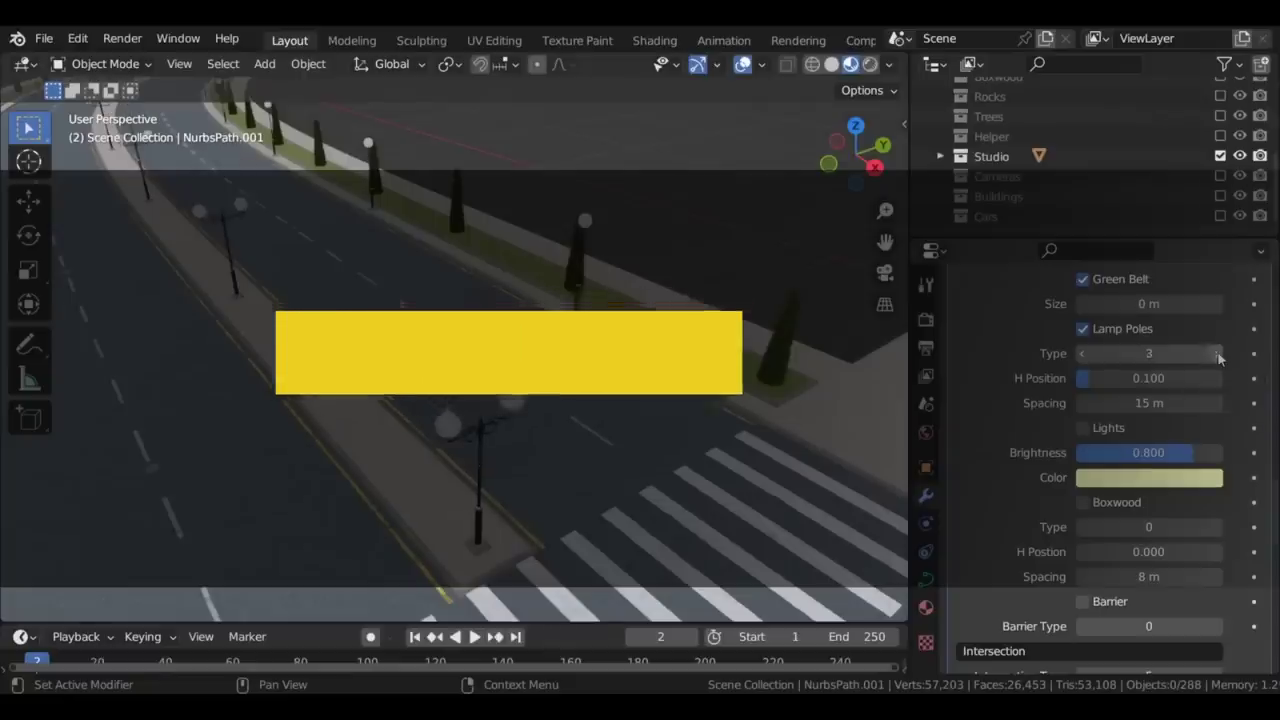
Change the lamp pole type and switch the roadside boxwood to conical trees.
left_click(1218, 354)
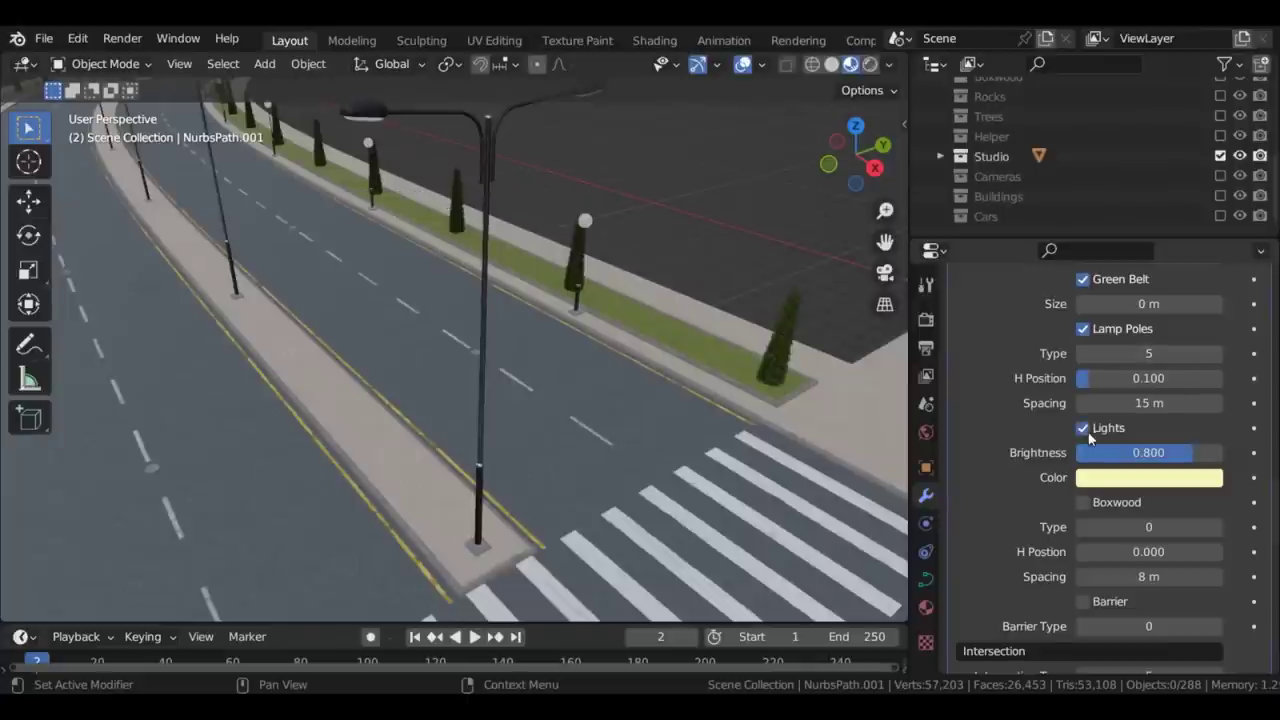
left_click(1148, 477)
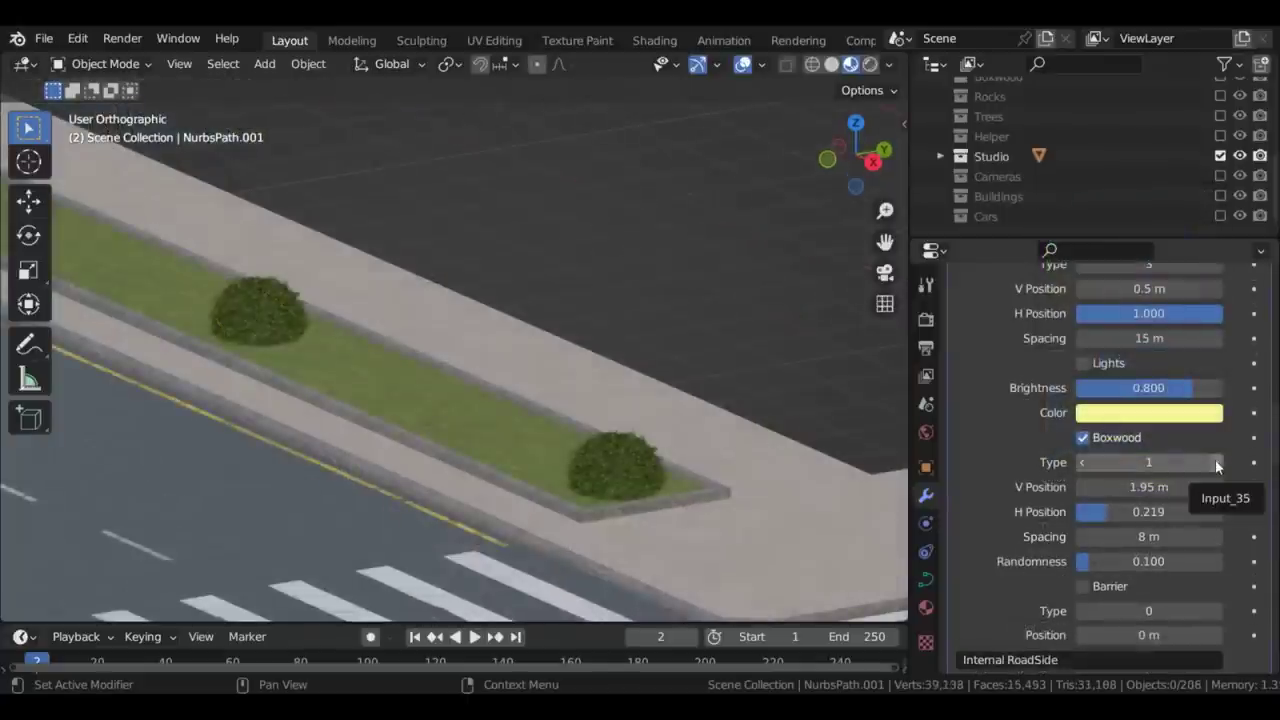
left_click(1215, 462)
left_click(1215, 462)
left_click(1215, 462)
left_click(1215, 462)
left_click(1215, 462)
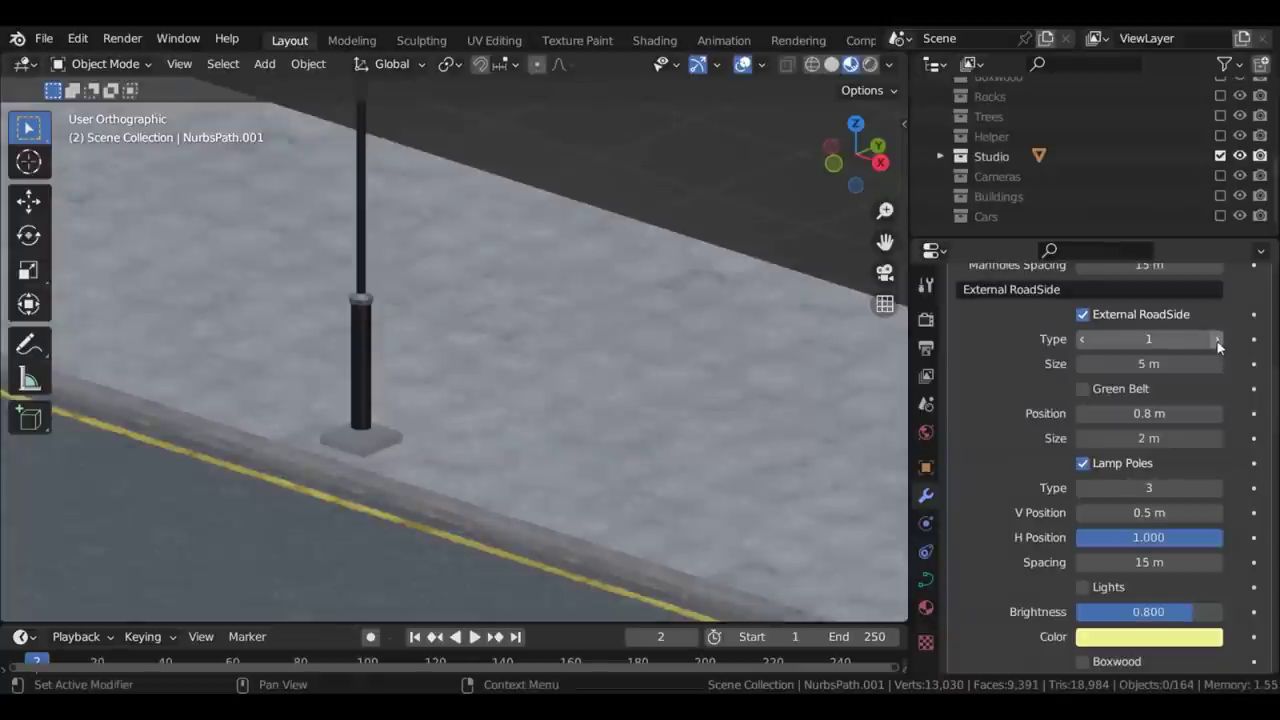
Cycle the sidewalk paving styles, ending on plain concrete.
left_click(1217, 341)
left_click(1217, 341)
left_click(1217, 341)
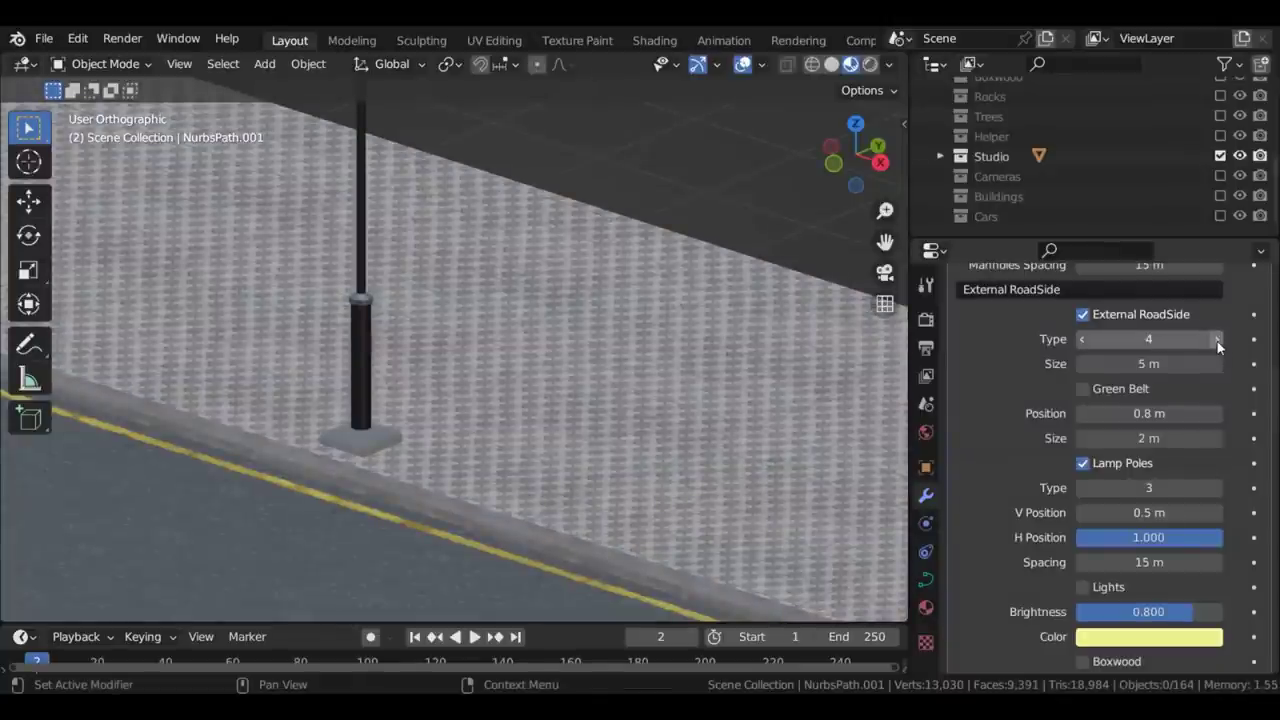
left_click(1217, 341)
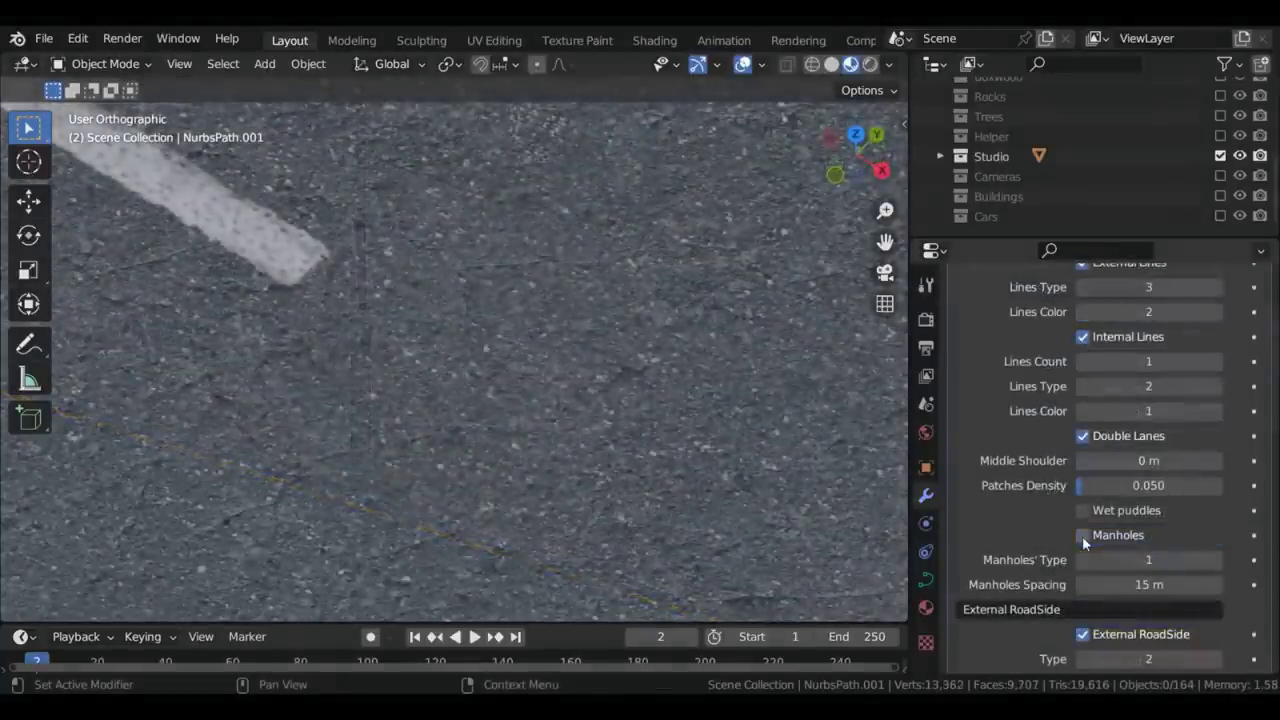
Add round manholes with slightly wider spacing and turn on Road to mesh.
left_click(1083, 535)
left_click(1217, 560)
left_click(1217, 584)
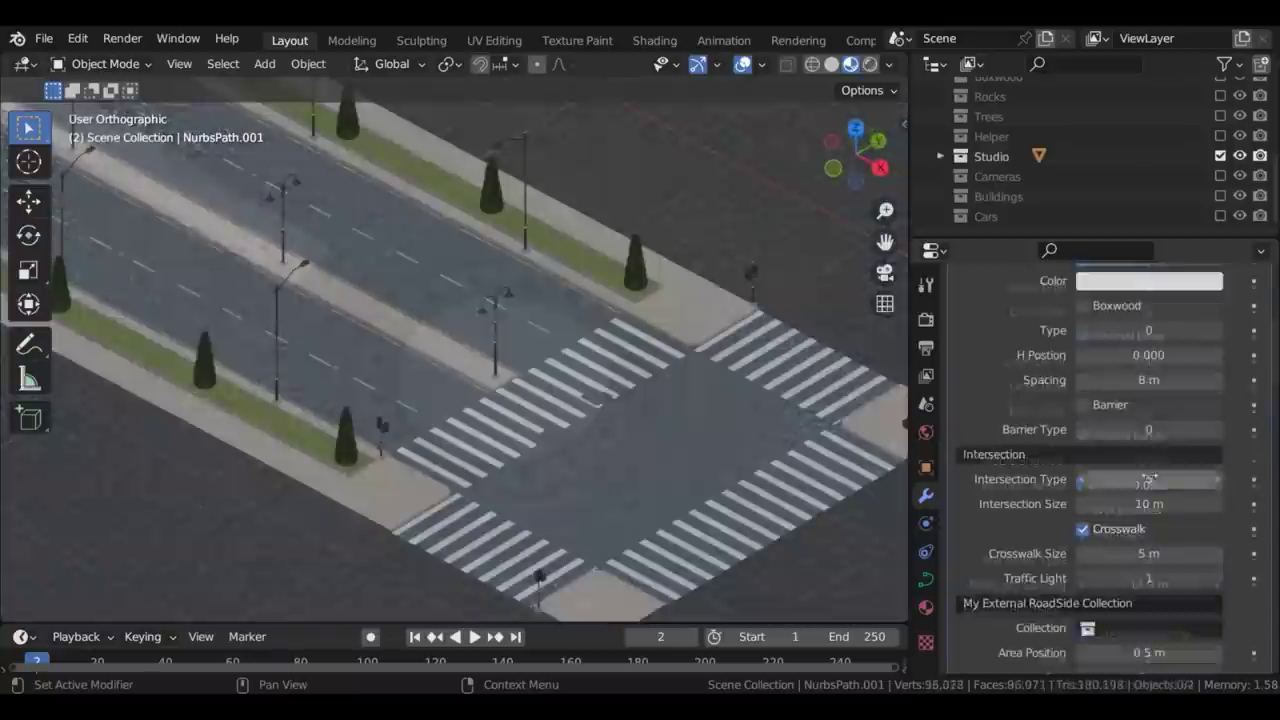
scroll(1100, 487, "down", 10)
scroll(1100, 487, "down", 1)
left_click(1083, 604)
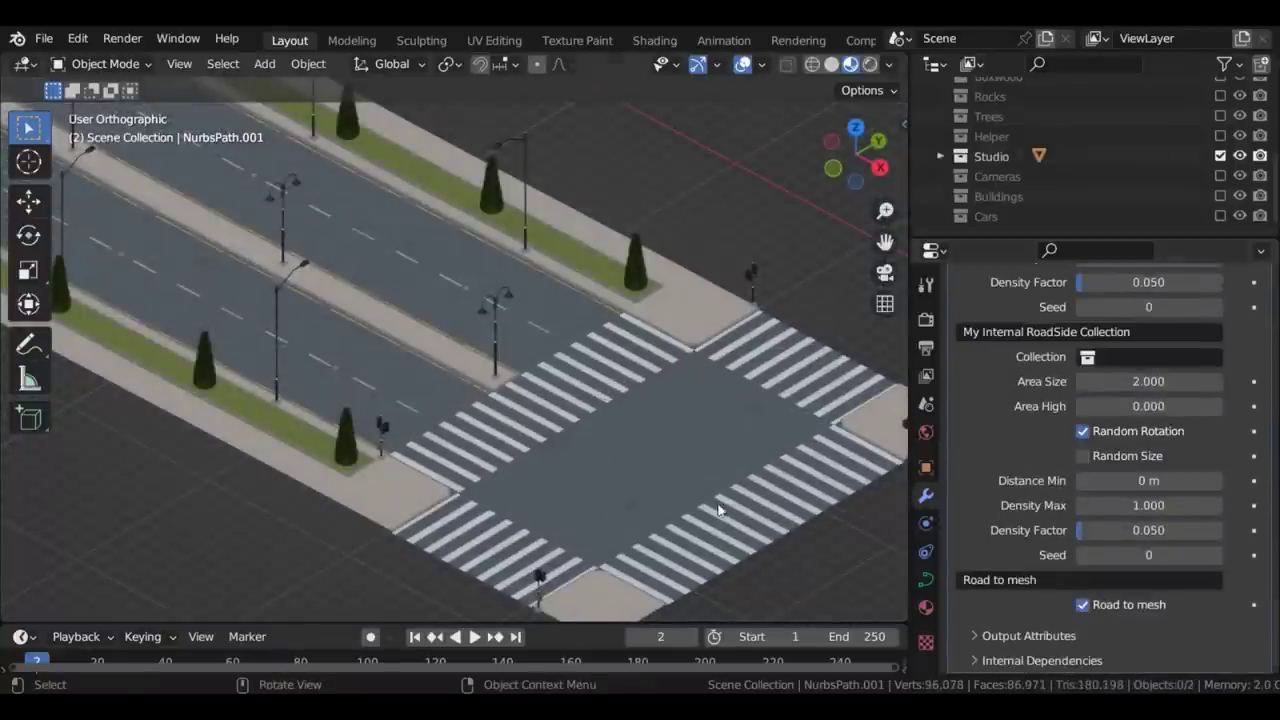
left_click(306, 64)
mouse_move(477, 652)
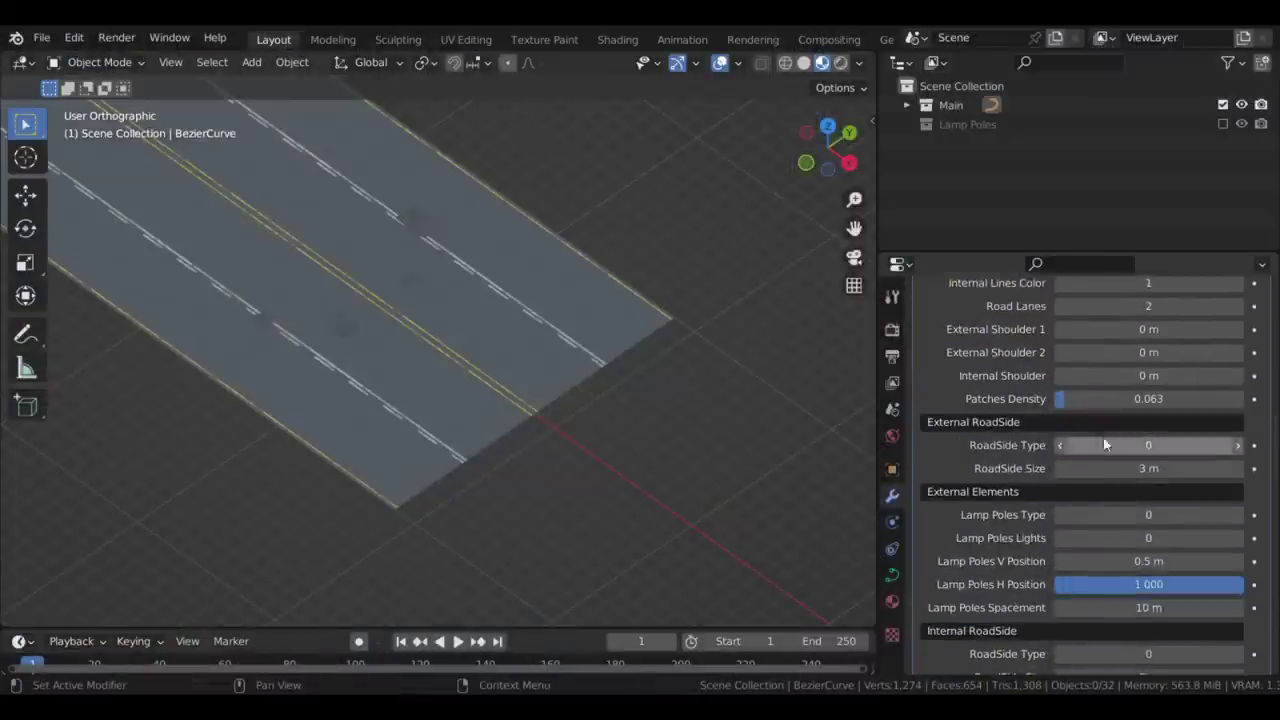
Add outer sidewalks and a central median, trying different styles for each.
scroll(1100, 420, "down", 2)
left_click(1238, 413)
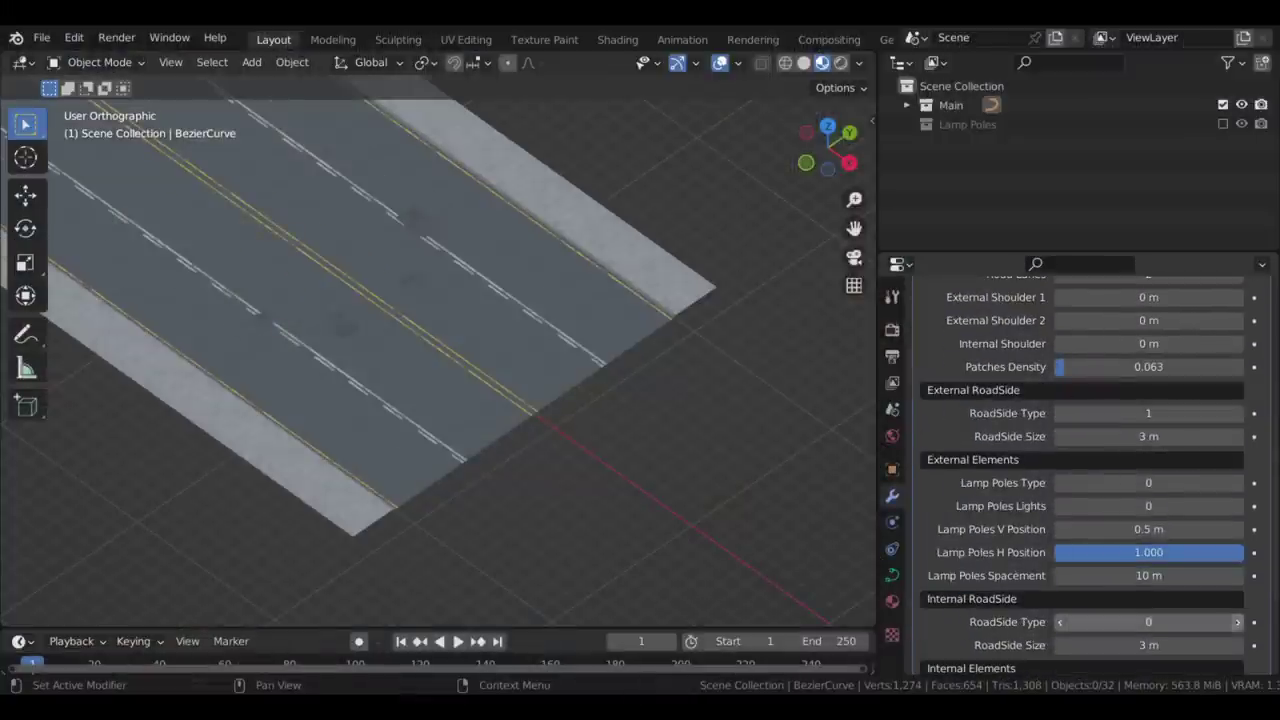
left_click(1238, 622)
left_click(1238, 413)
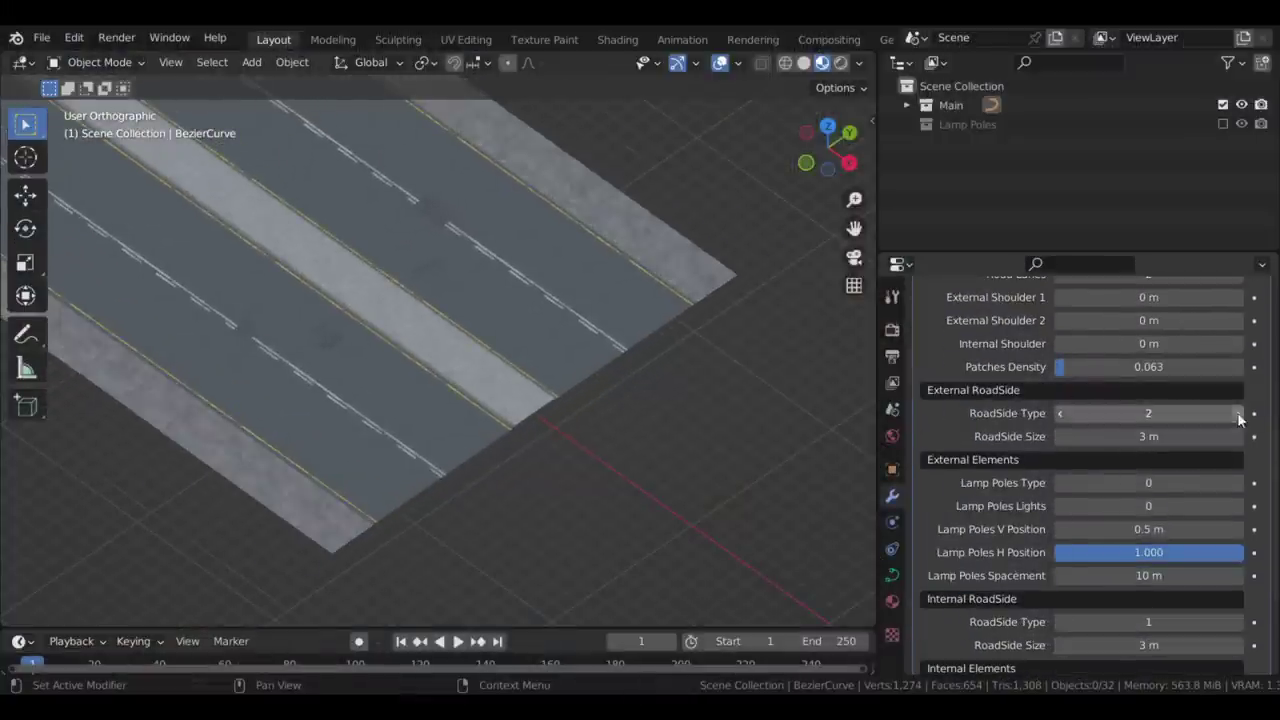
scroll(737, 437, "up", 3)
left_click_drag(1105, 622, 1122, 622)
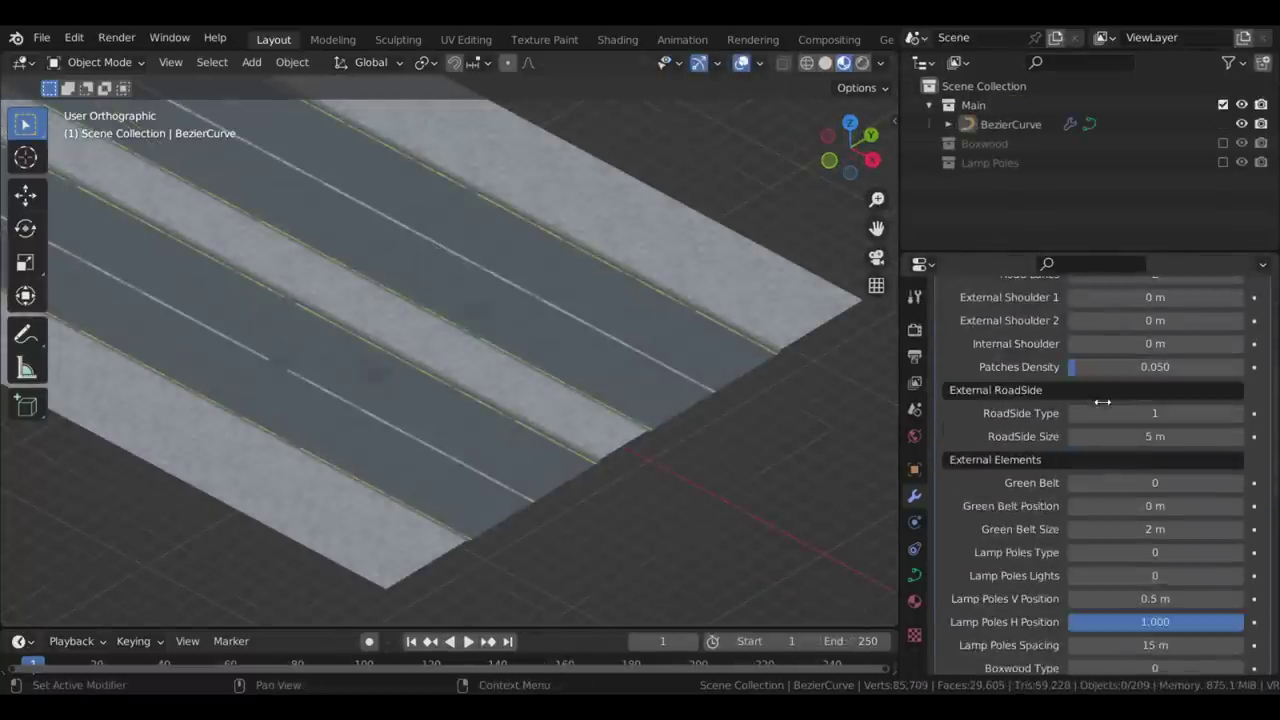
Enable green belts and place Boxwood Type 2 trees on them with slight randomness.
scroll(1113, 402, "down", 5)
left_click(1238, 322)
left_click_drag(1120, 346, 1165, 346)
left_click_drag(1140, 369, 1160, 369)
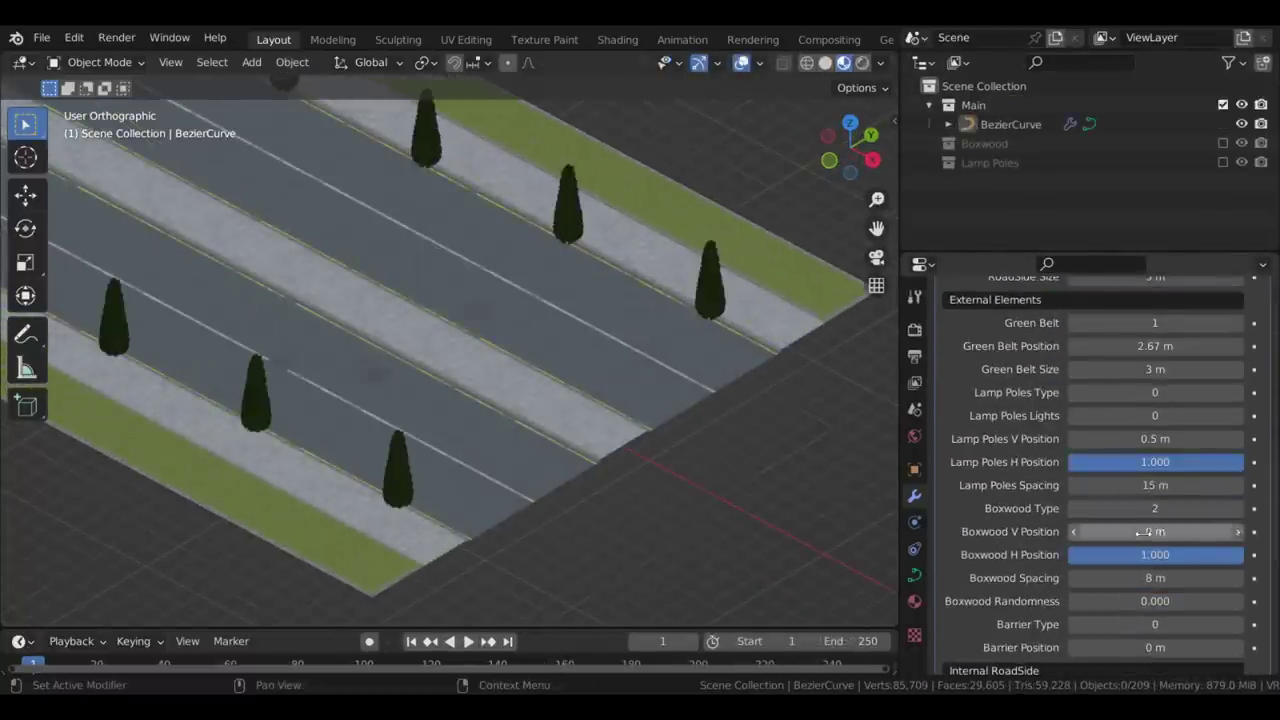
left_click_drag(1155, 531, 1100, 554)
middle_click_drag(640, 400, 700, 440)
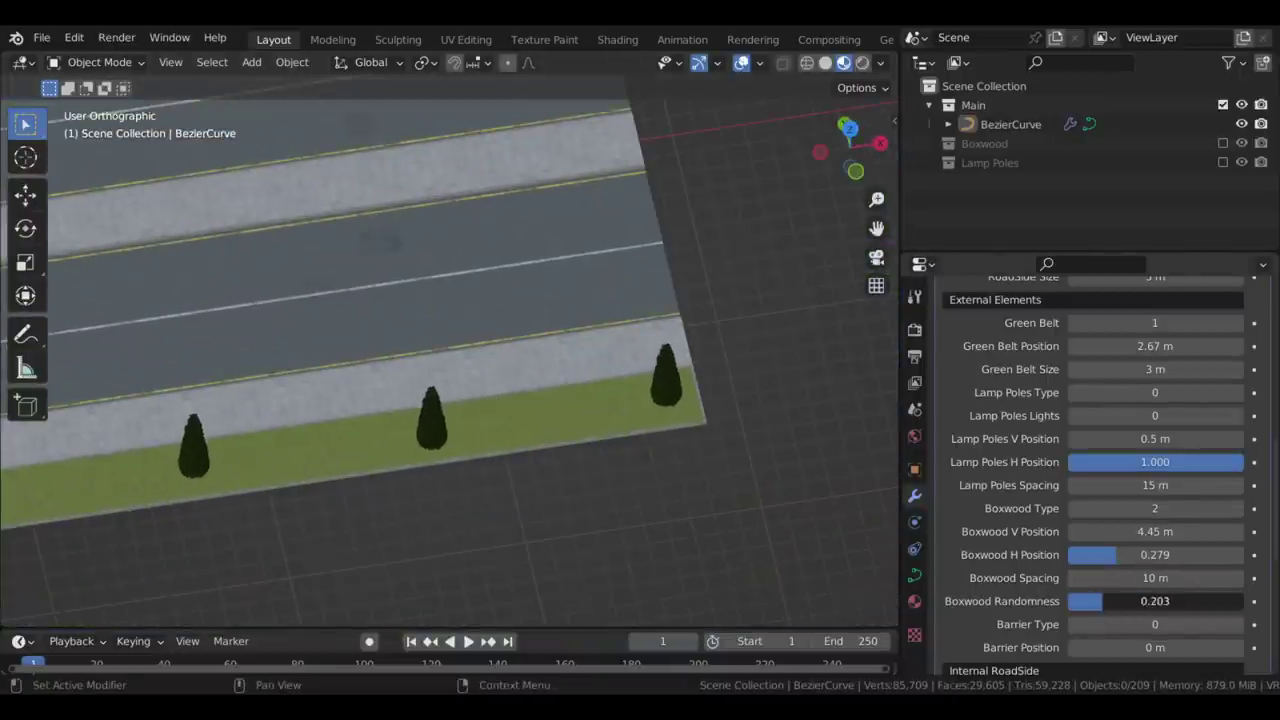
left_click_drag(1155, 601, 1160, 601)
middle_click_drag(600, 360, 480, 300)
scroll(1155, 500, "down", 6)
left_click_drag(1155, 508, 1170, 508)
scroll(1155, 592, "down", 2)
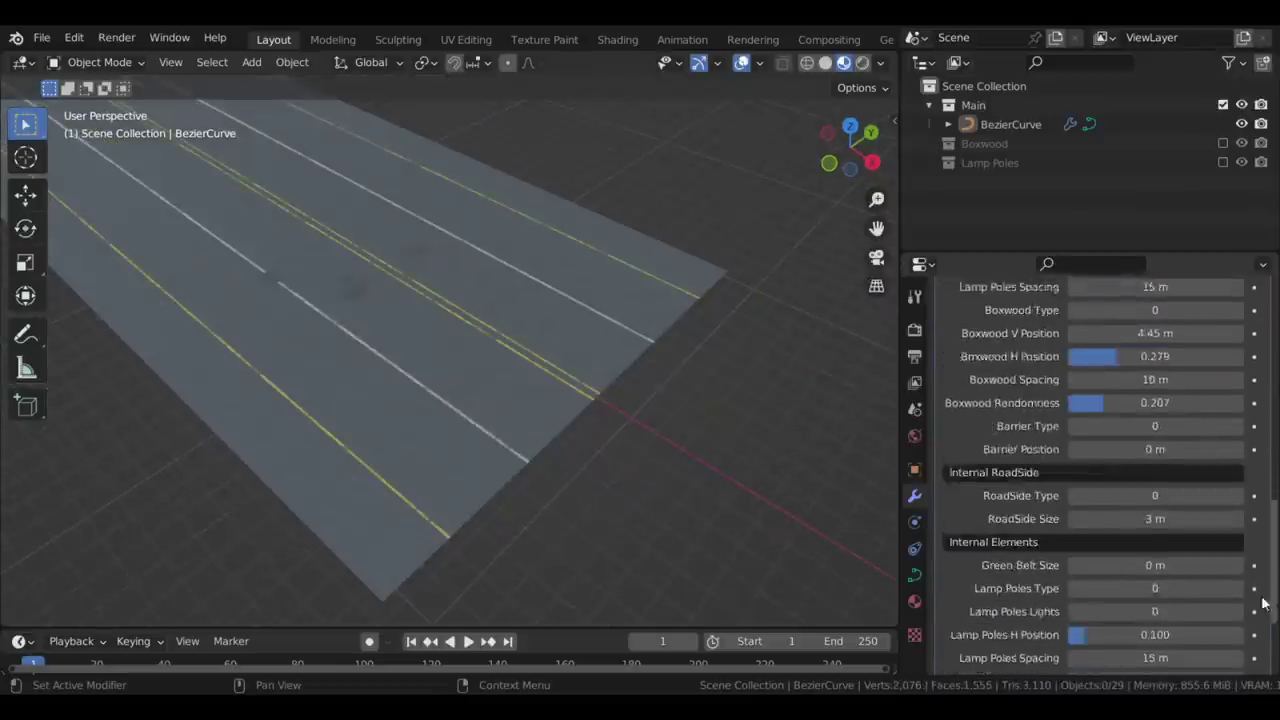
Place concrete barriers along the road edges, then swap them for guardrails.
scroll(1100, 470, "up", 5)
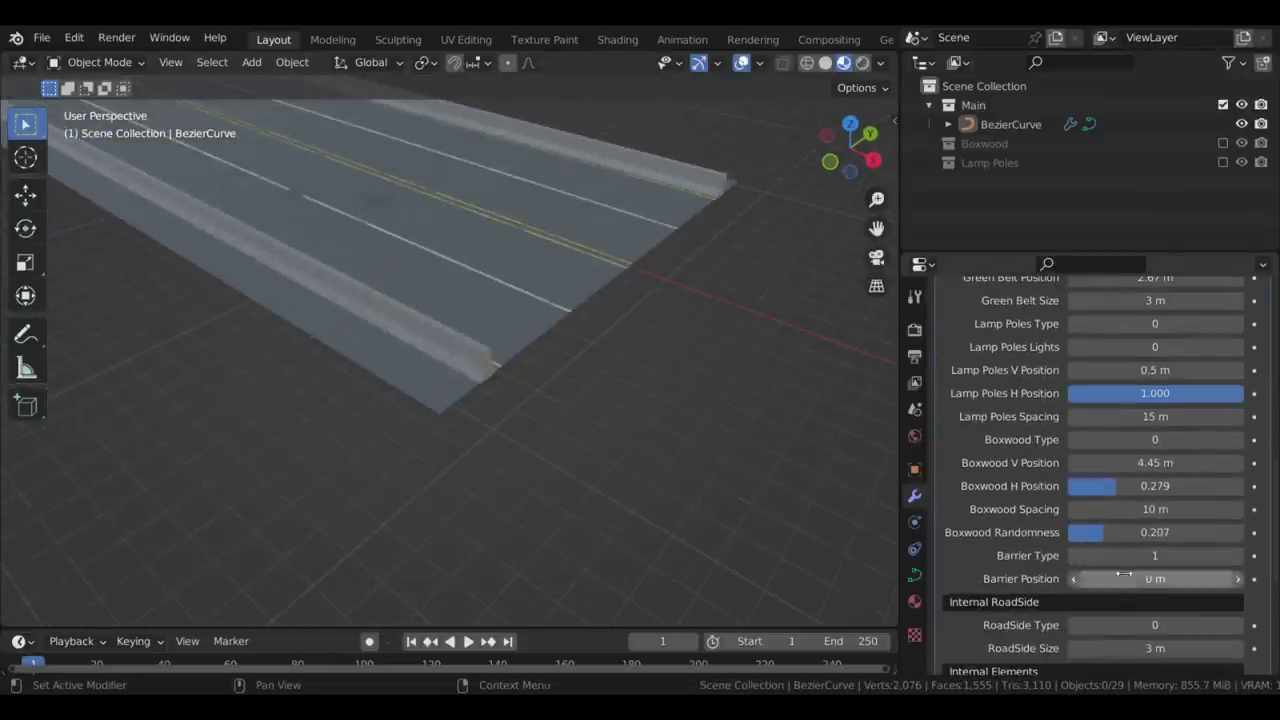
left_click_drag(1155, 578, 1165, 578)
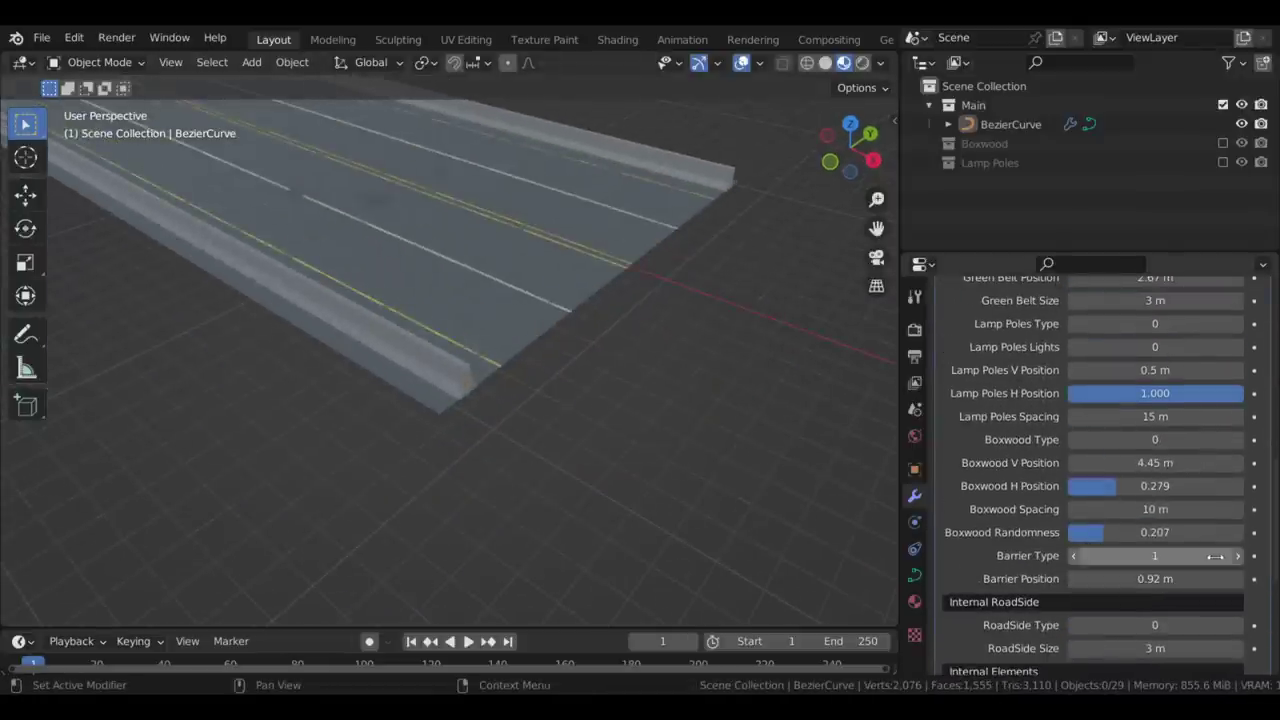
left_click(1237, 557)
Set the internal lamp poles to type 2.
scroll(1262, 640, "down", 6)
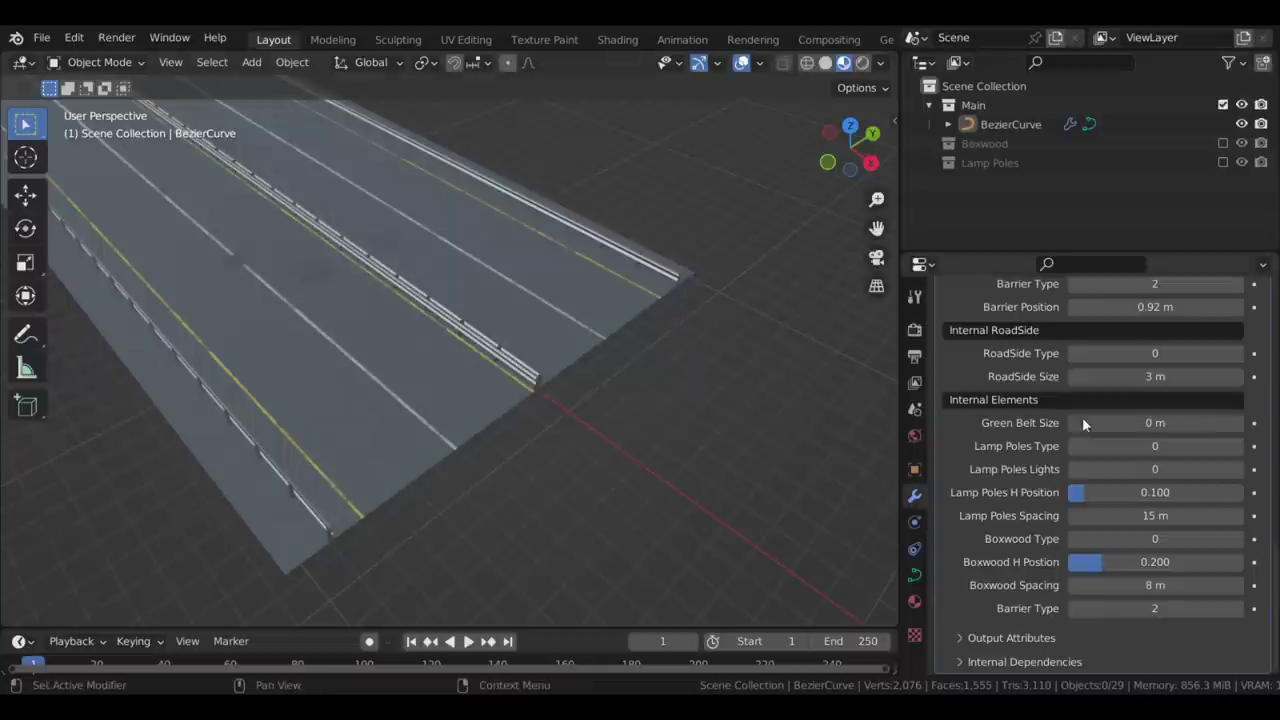
scroll(1100, 470, "up", 10)
scroll(1100, 470, "down", 2)
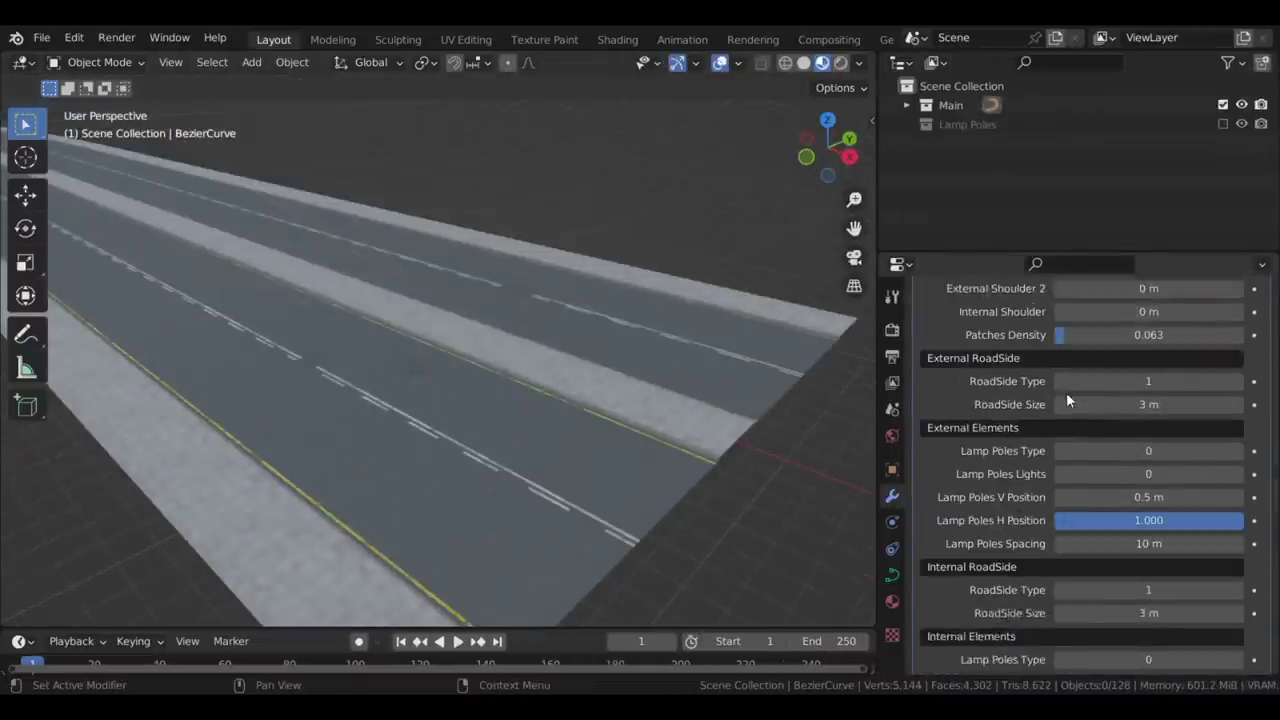
scroll(1066, 392, "down", 2)
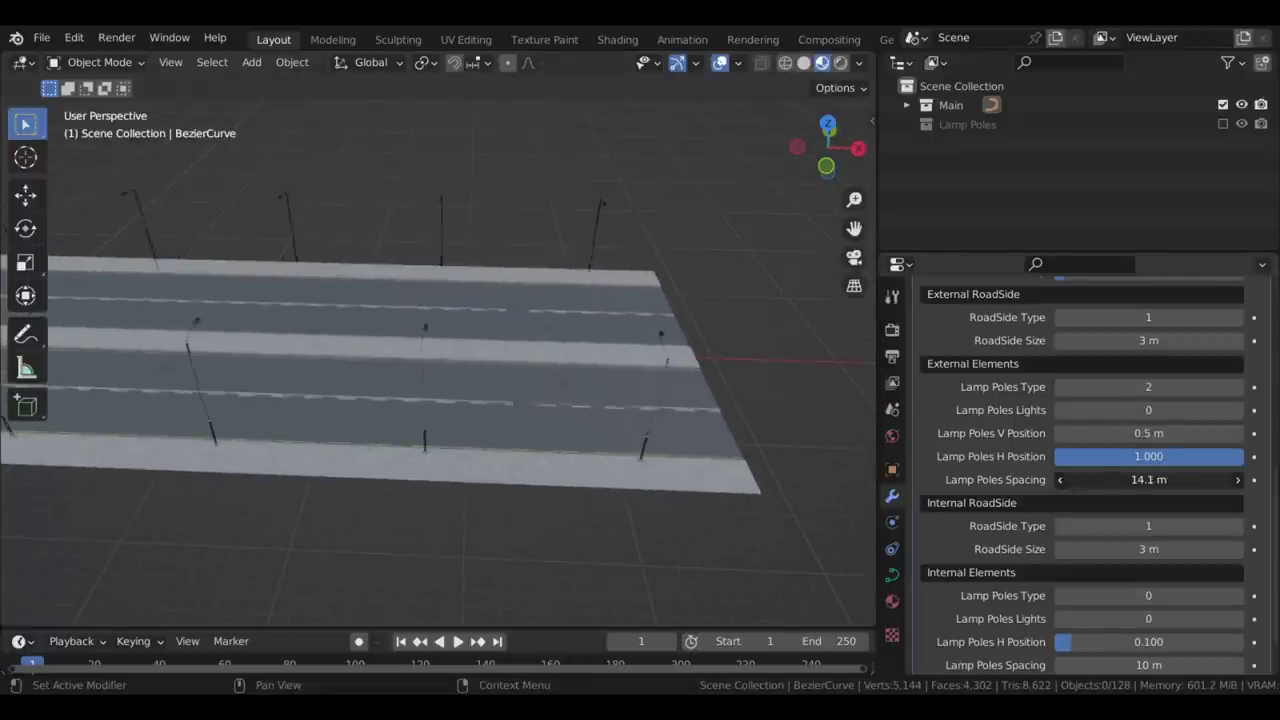
scroll(950, 532, "down", 2)
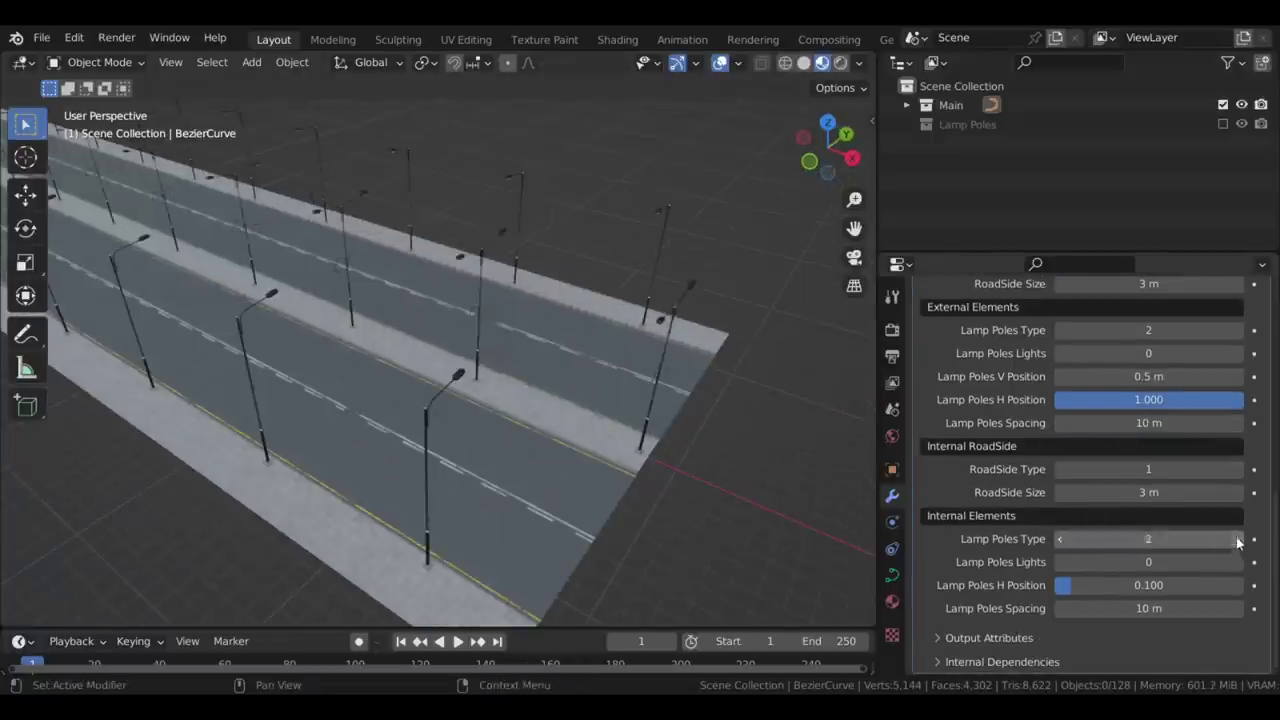
left_click(1237, 537)
Turn the road's end into a T-junction intersection with a 5 m crosswalk size.
scroll(1230, 560, "up", 5)
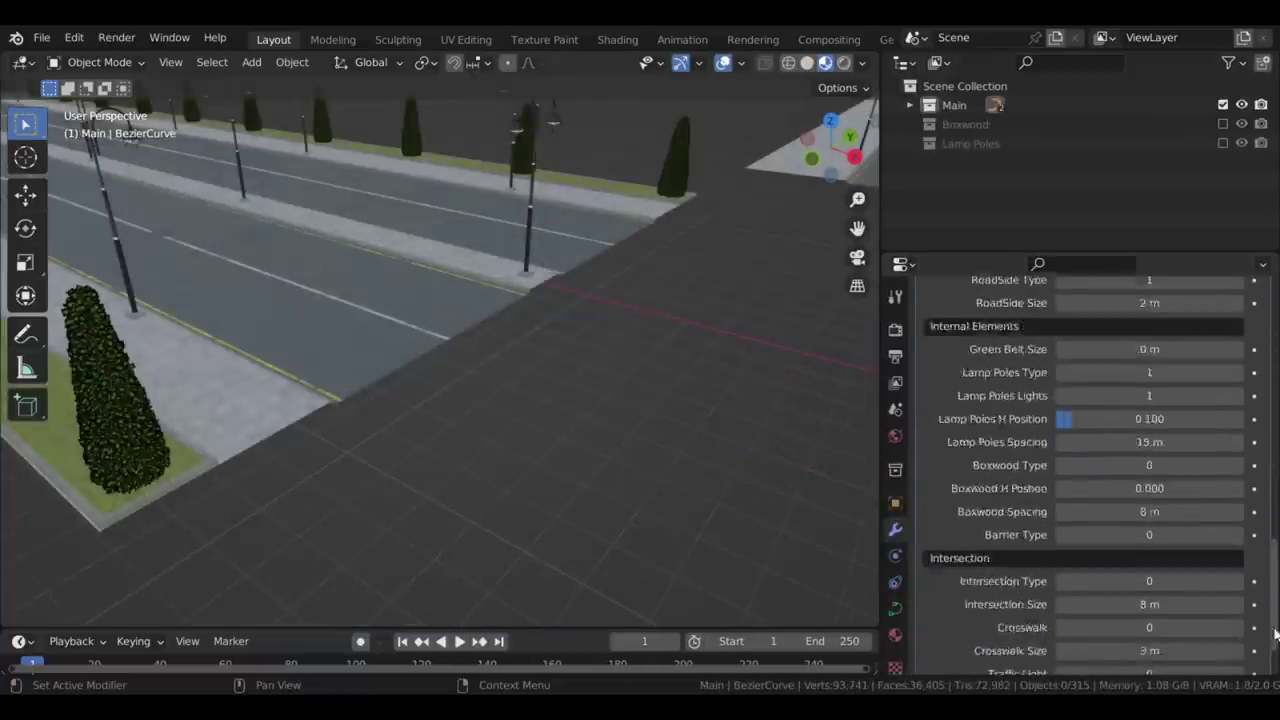
scroll(1276, 632, "down", 2)
left_click(1239, 516)
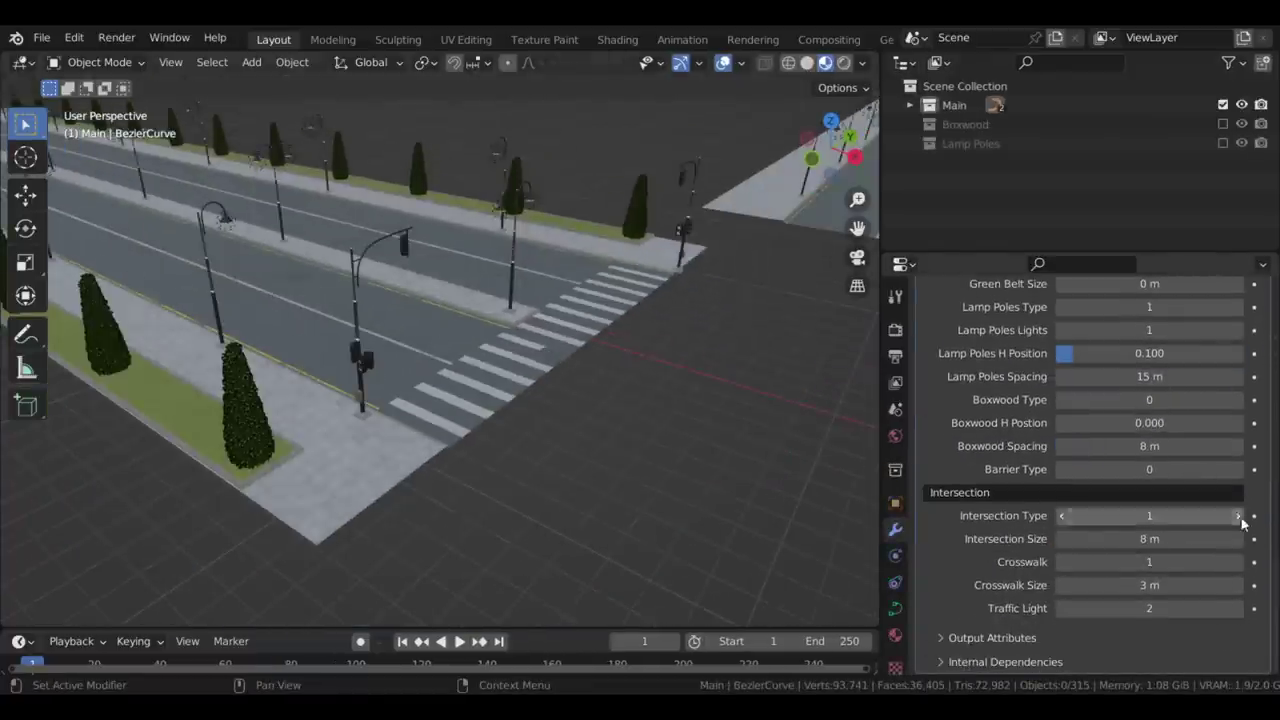
left_click(1240, 516)
double_click(1149, 585)
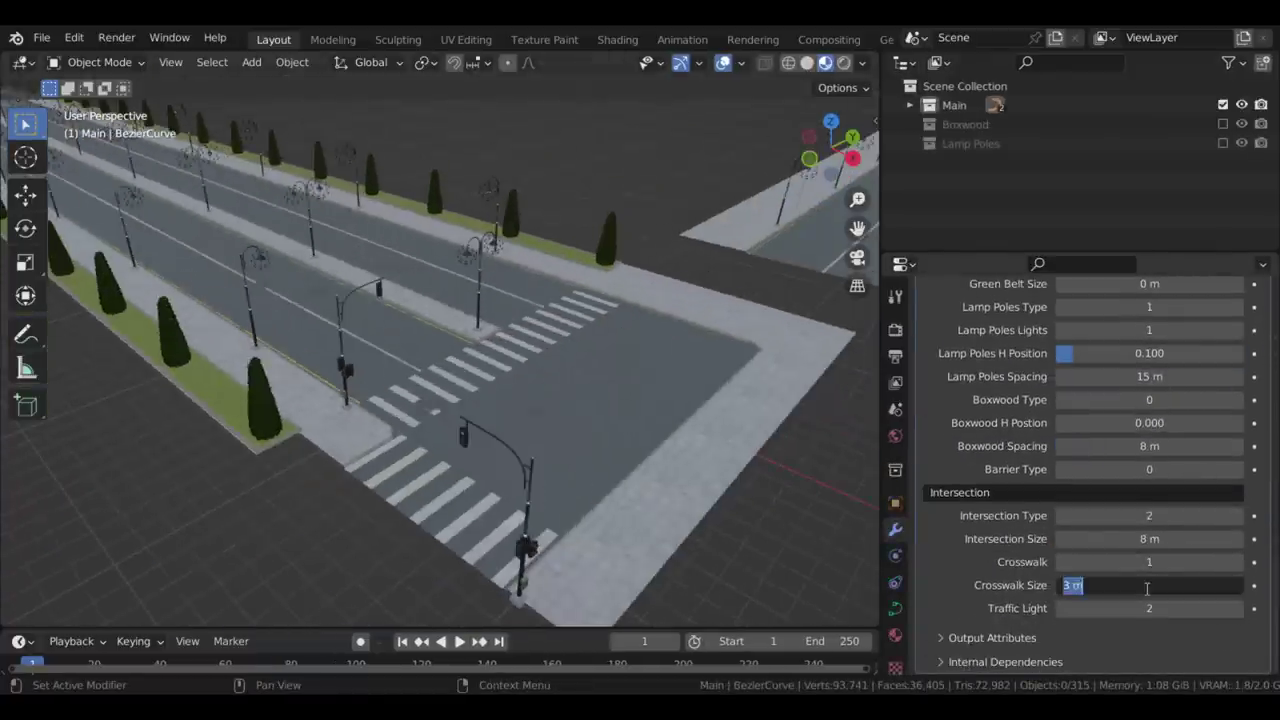
type("5")
key("Return")
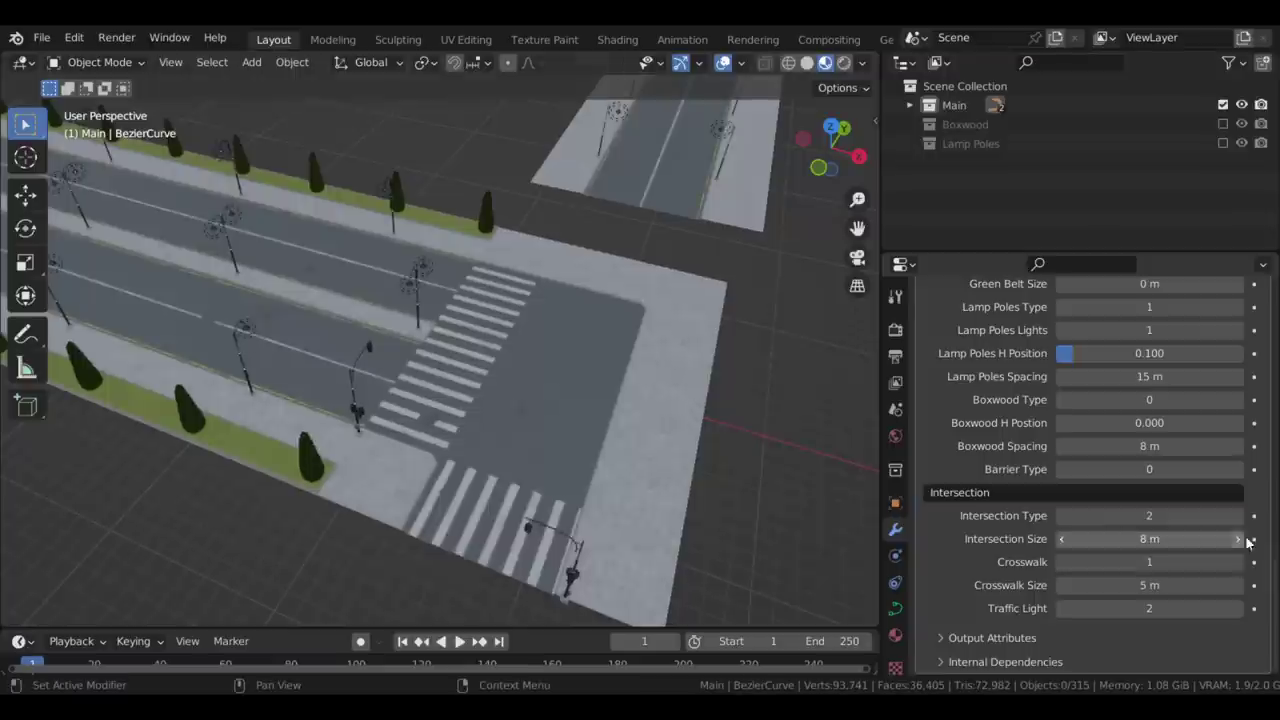
Change the intersection to type 5 with a 10 m intersection size.
left_click(1240, 516)
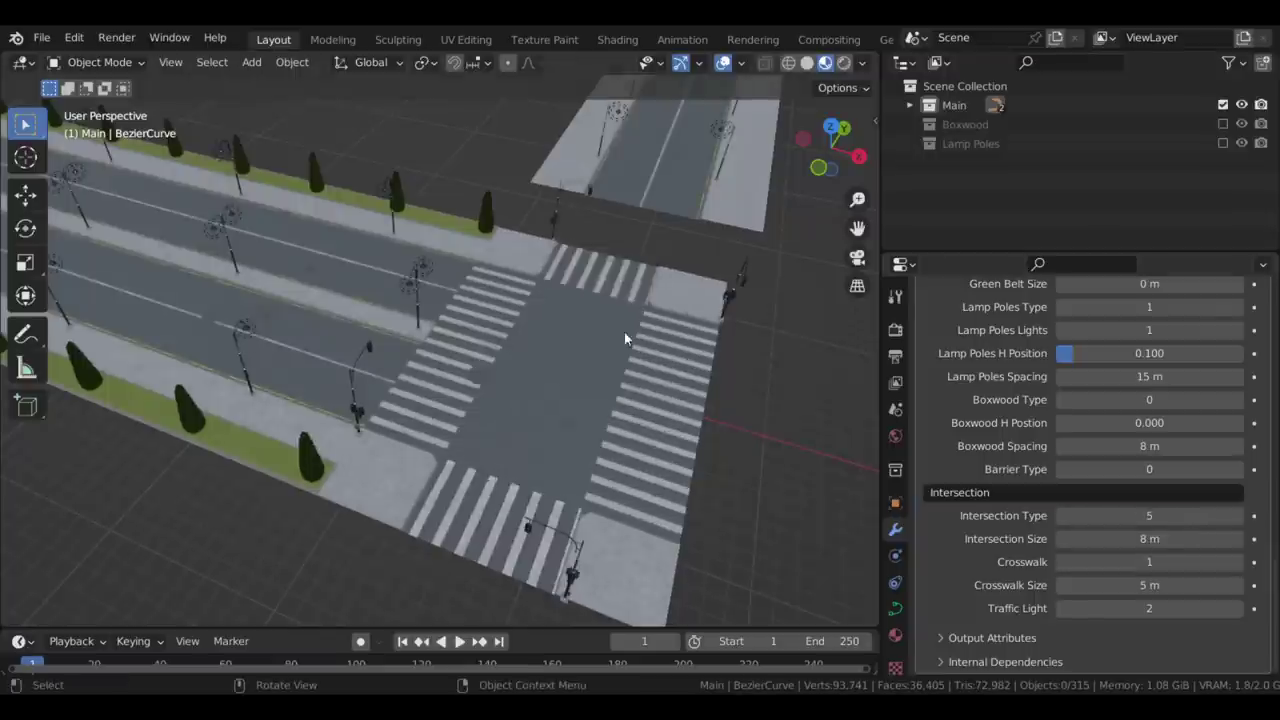
left_click(1240, 516)
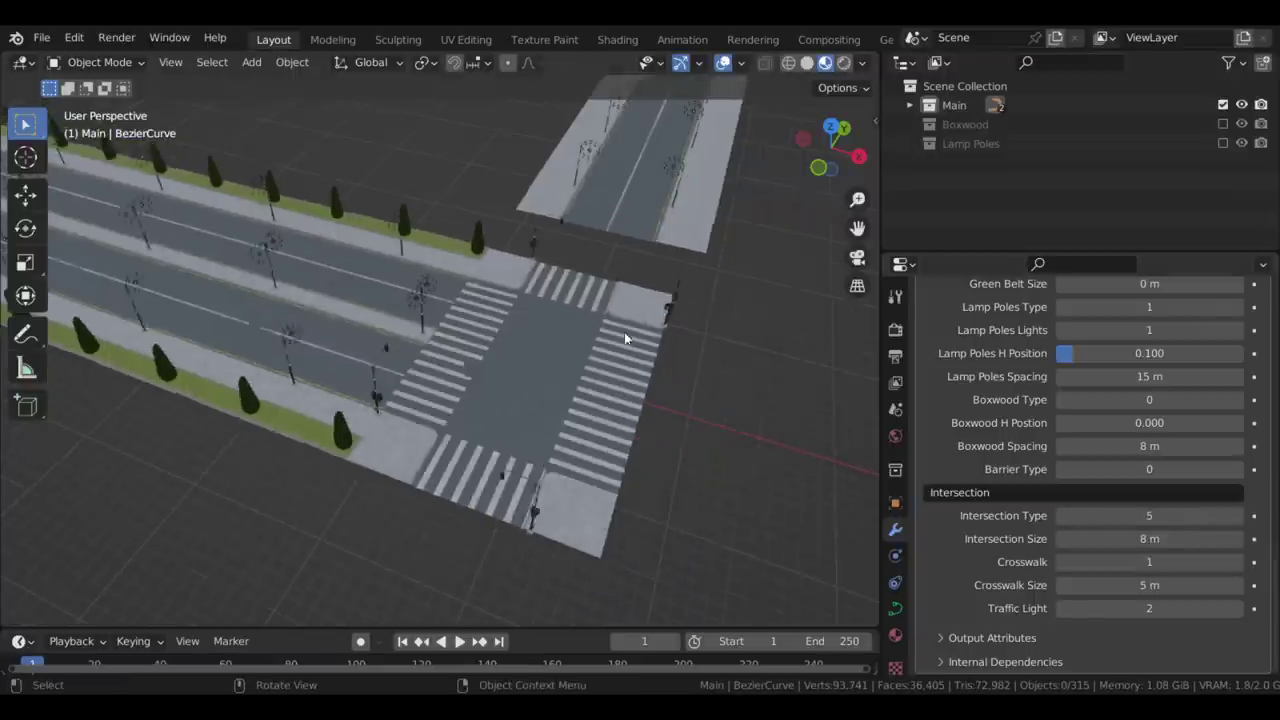
double_click(1150, 539)
type("10")
key("Return")
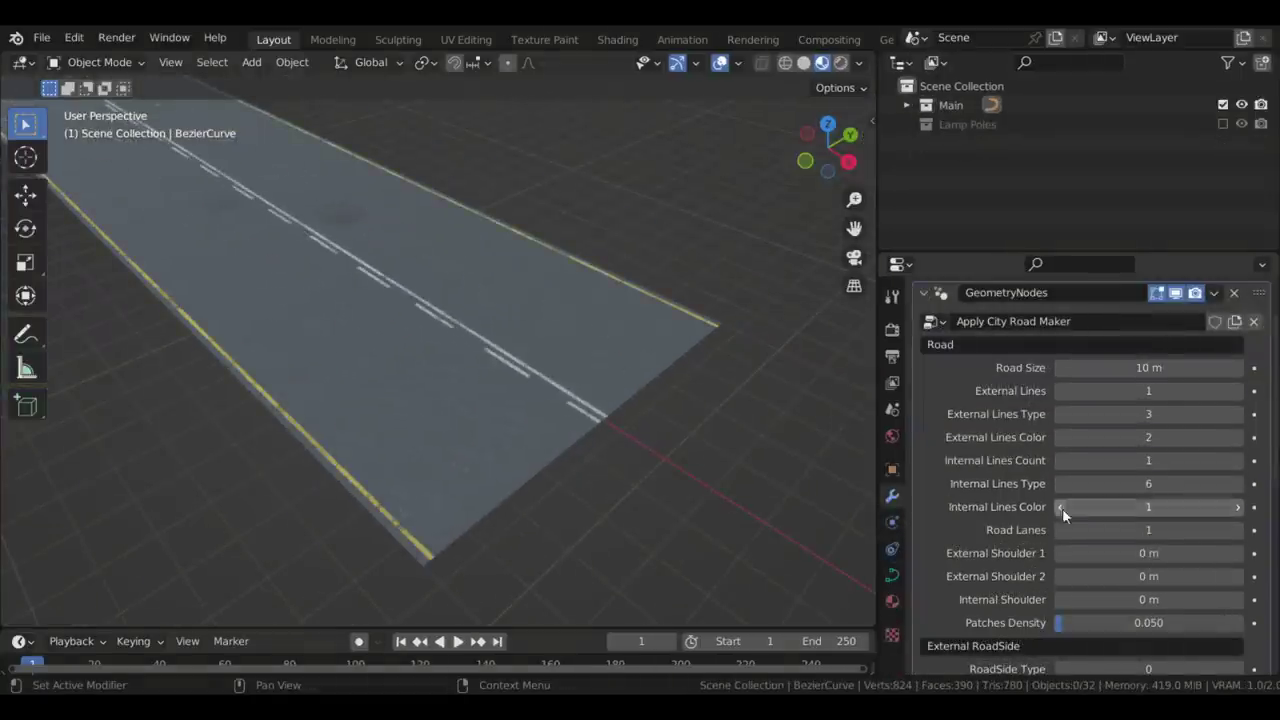
Make the inner lane lines white, set two road lanes, and widen the outer shoulder.
left_click(1060, 507)
left_click(1238, 530)
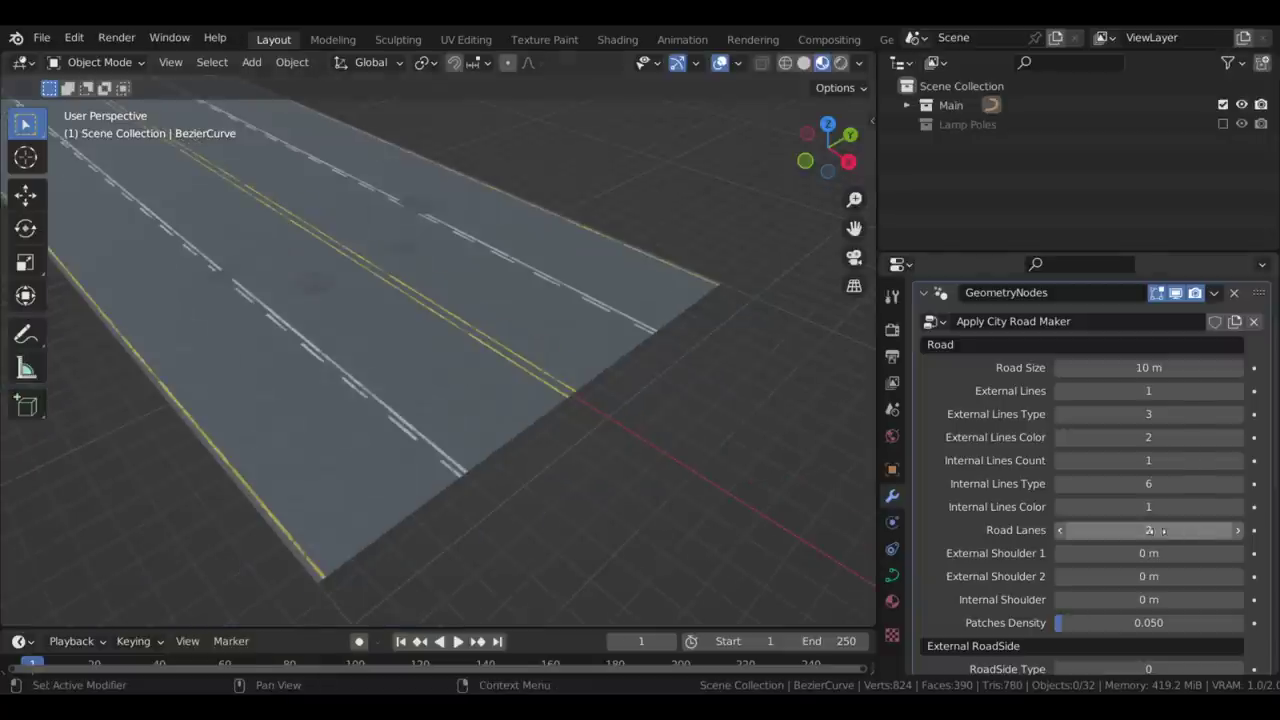
left_click_drag(1100, 553, 1135, 553)
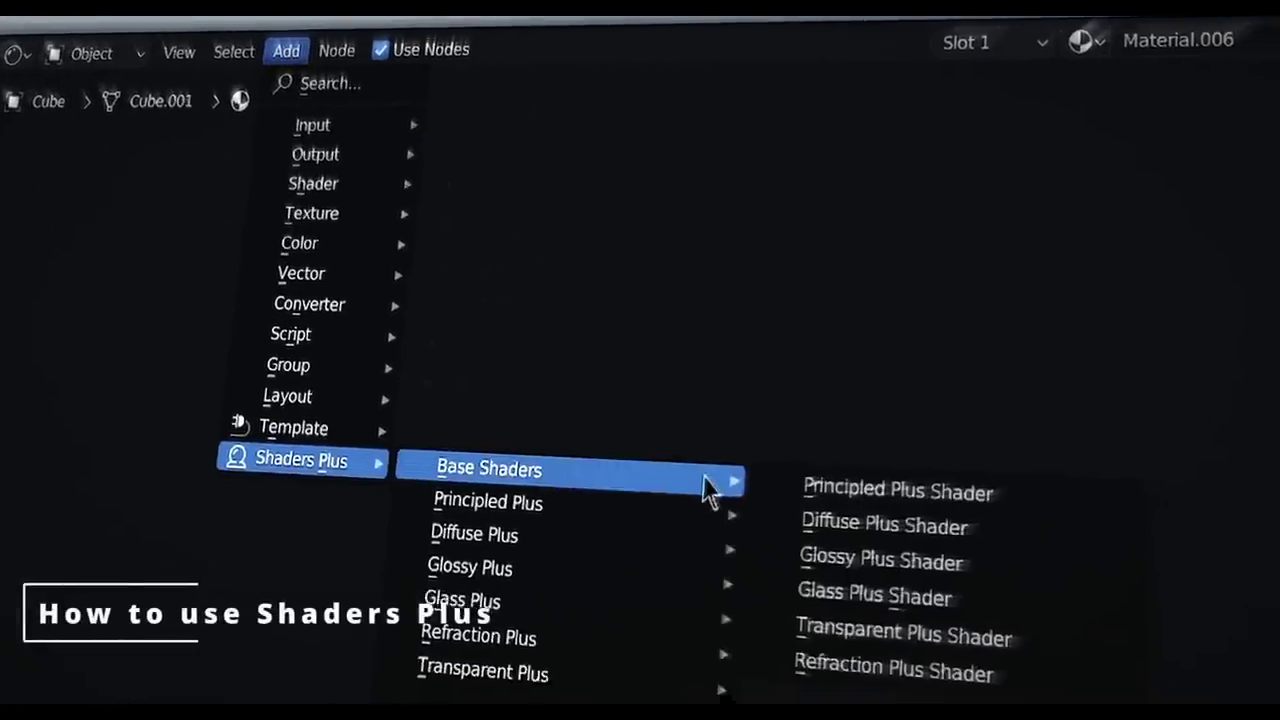
Add a Shaders Plus Caustics Presets node to the material.
mouse_move(831, 578)
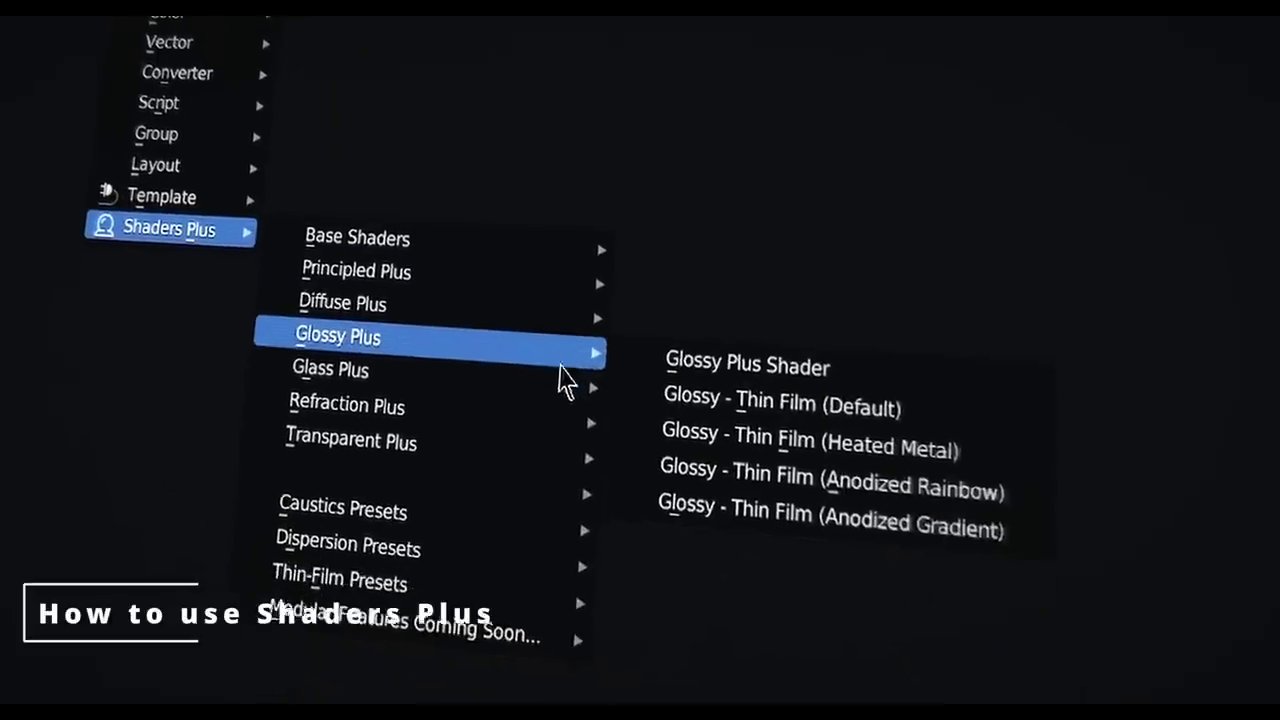
mouse_move(575, 541)
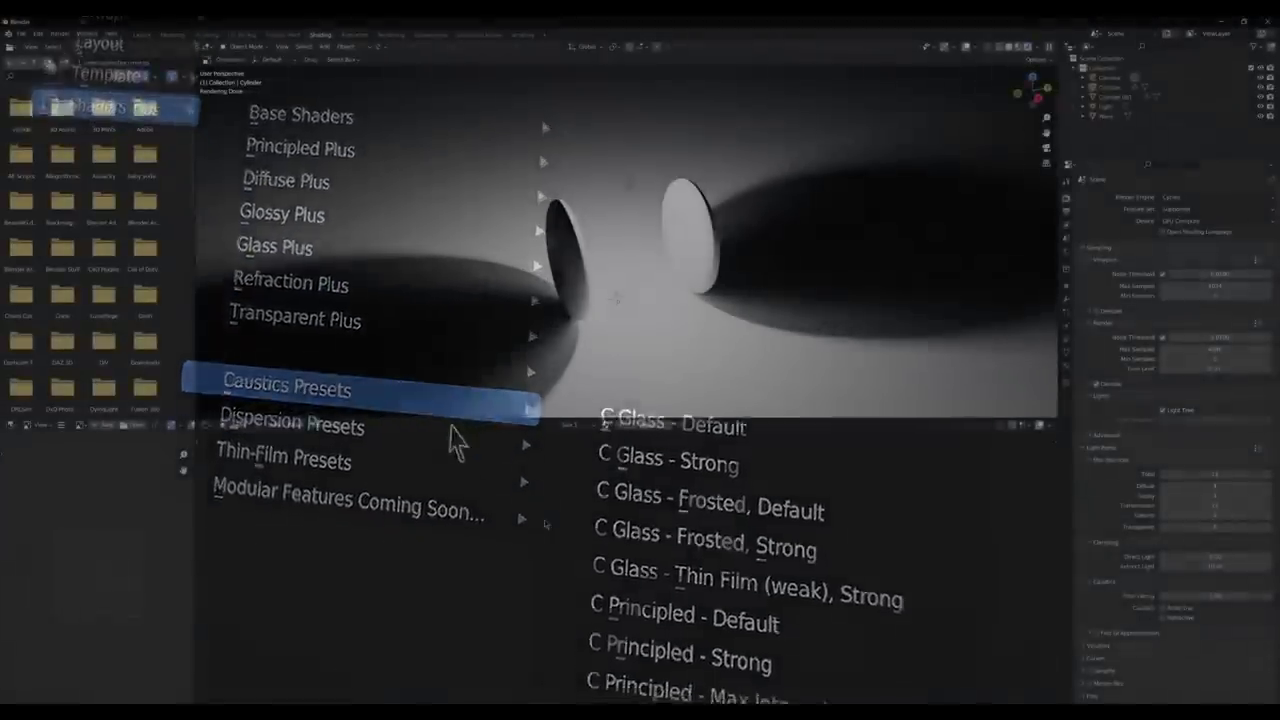
left_click(543, 523)
Replace the caustics preset with a Principled Plus Shader set to Transmission 1.
key("ctrl+z")
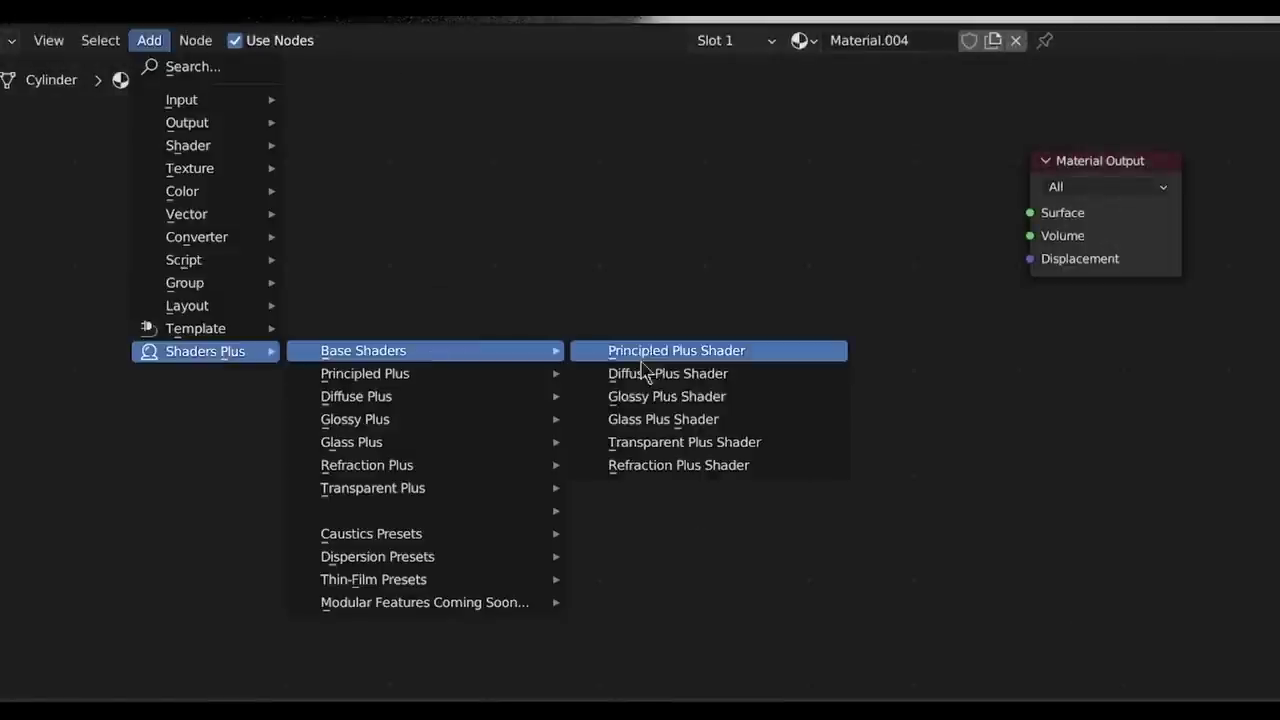
left_click(641, 358)
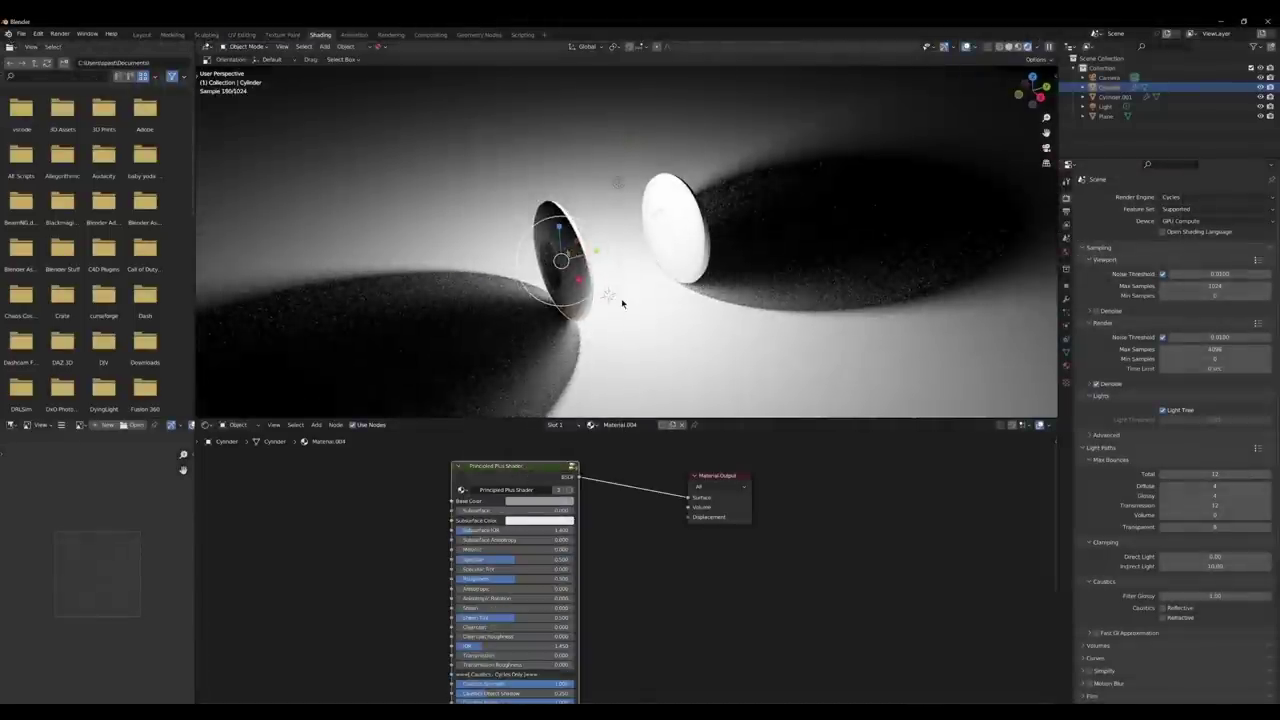
middle_click_drag(436, 647, 479, 517)
left_click_drag(510, 525, 615, 525)
middle_click_drag(509, 323, 620, 284)
Test the Caustics Object Shadow and Prism sliders, ending at 0.250 and 1.000.
left_click_drag(600, 535, 470, 535)
middle_click_drag(540, 270, 516, 259)
left_click_drag(560, 535, 620, 535)
middle_click_drag(516, 259, 523, 259)
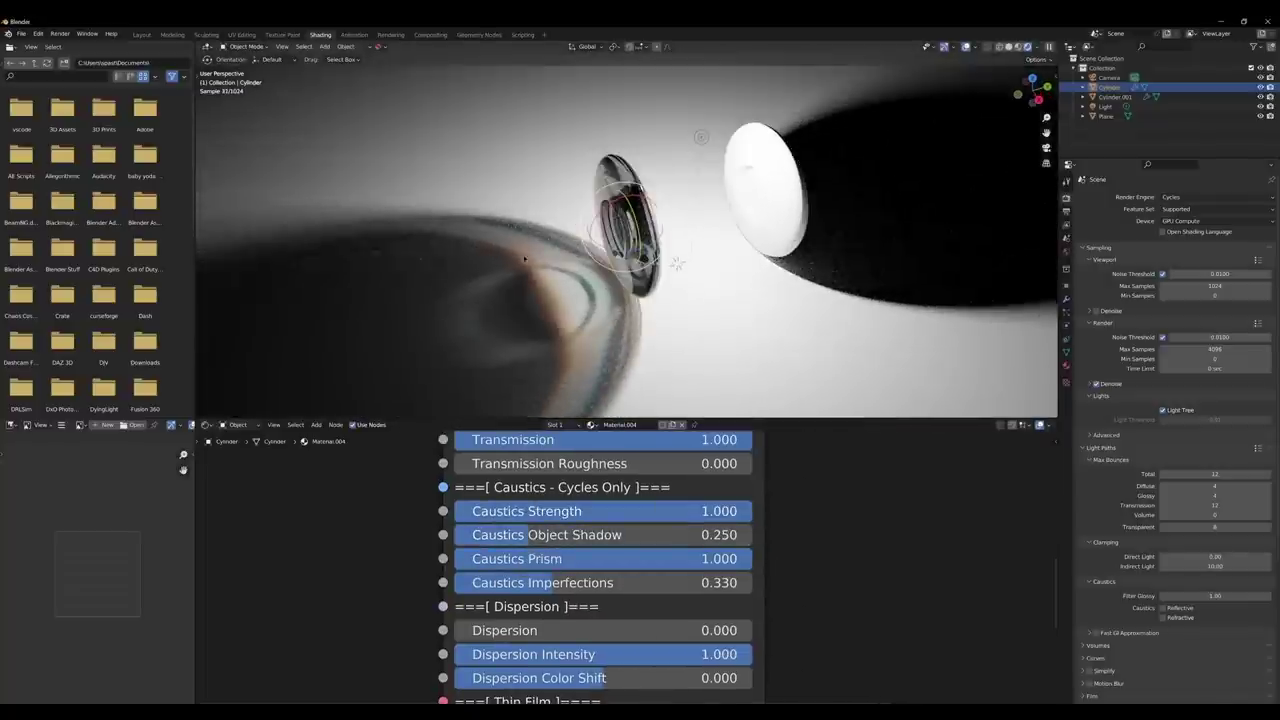
left_click_drag(748, 559, 470, 559)
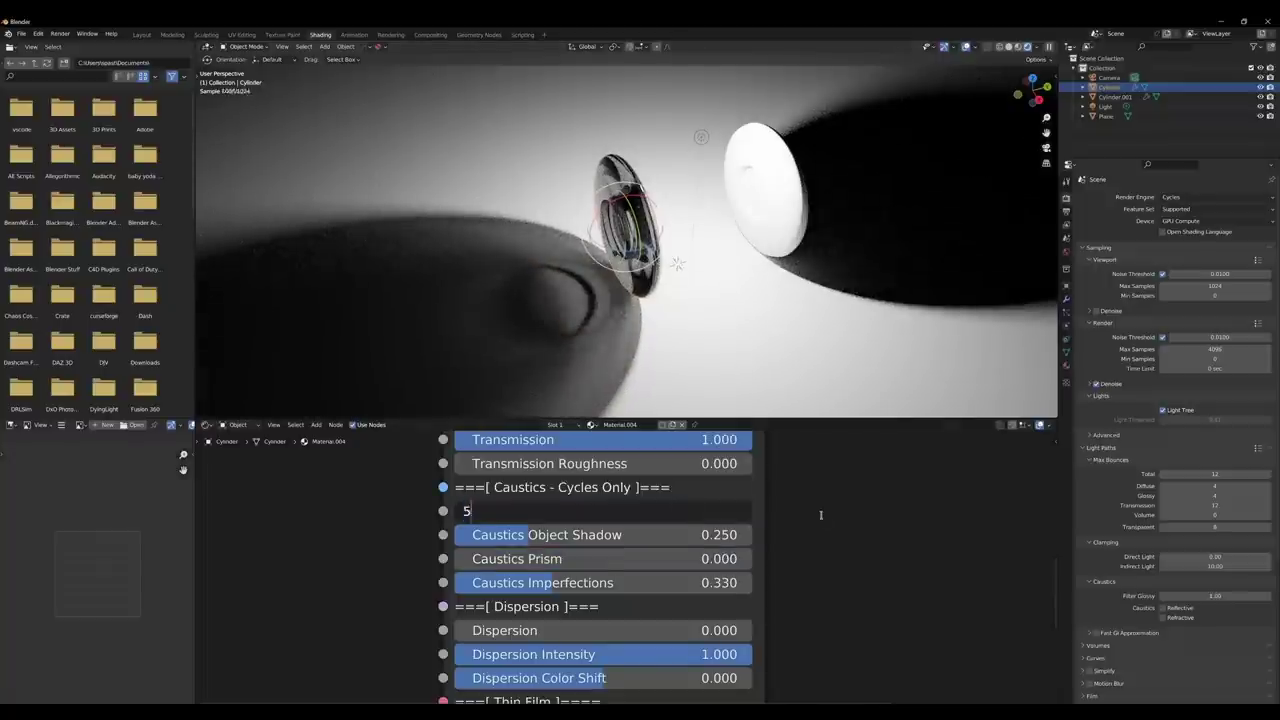
key("Return")
mouse_move(700, 300)
middle_mouse_down()
mouse_move(750, 290)
mouse_move(700, 280)
middle_mouse_up()
left_click_drag(470, 559, 750, 559)
middle_click_drag(600, 290, 703, 206)
Sweep Caustics Imperfections from maximum to zero, leaving it at 1.000.
left_click_drag(563, 584, 455, 583)
middle_click_drag(600, 300, 895, 173)
left_click_drag(455, 583, 752, 583)
mouse_move(600, 260)
middle_mouse_down()
mouse_move(591, 180)
mouse_move(606, 256)
middle_mouse_up()
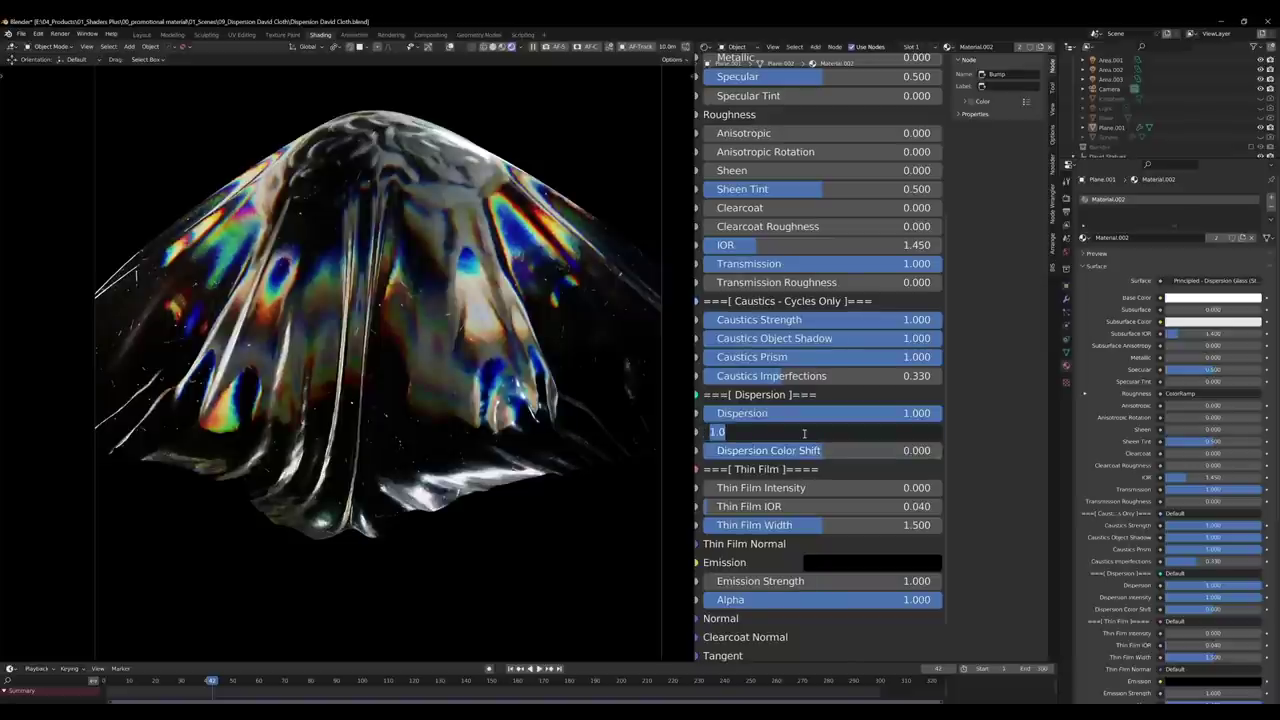
Try a Dispersion Intensity of 5, then undo it back to 1.000.
key("Return")
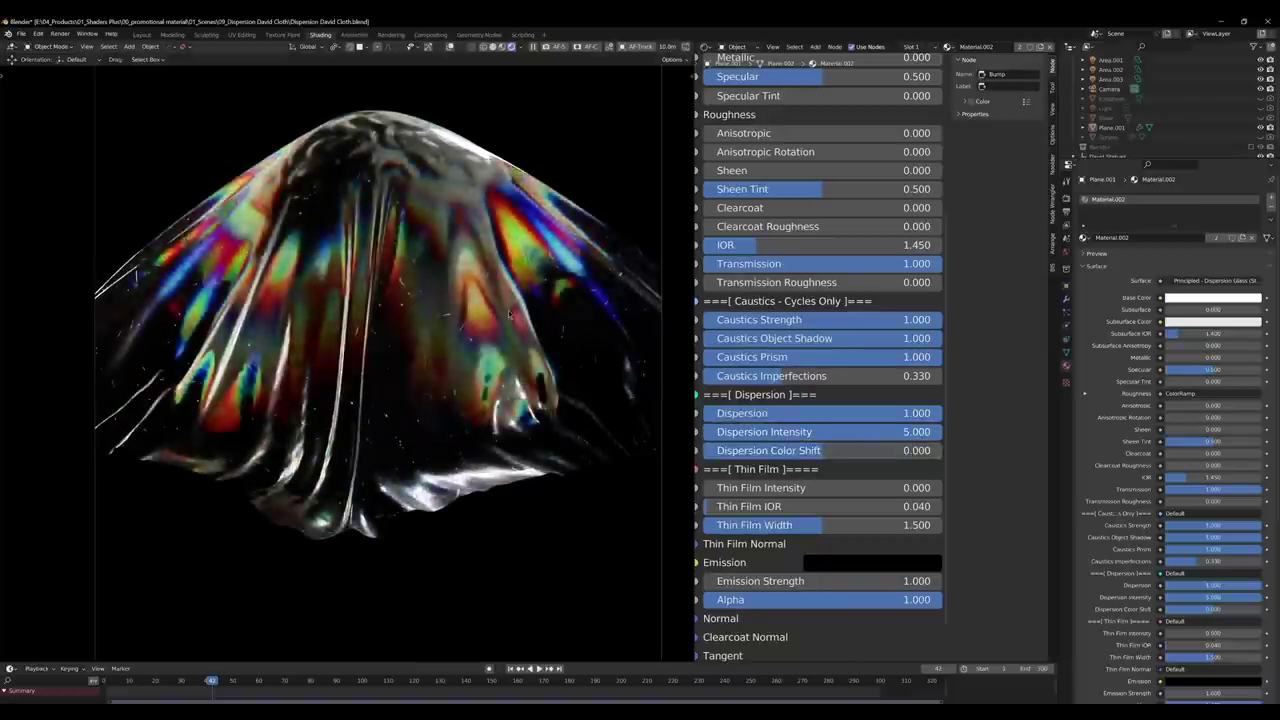
key("ctrl+z")
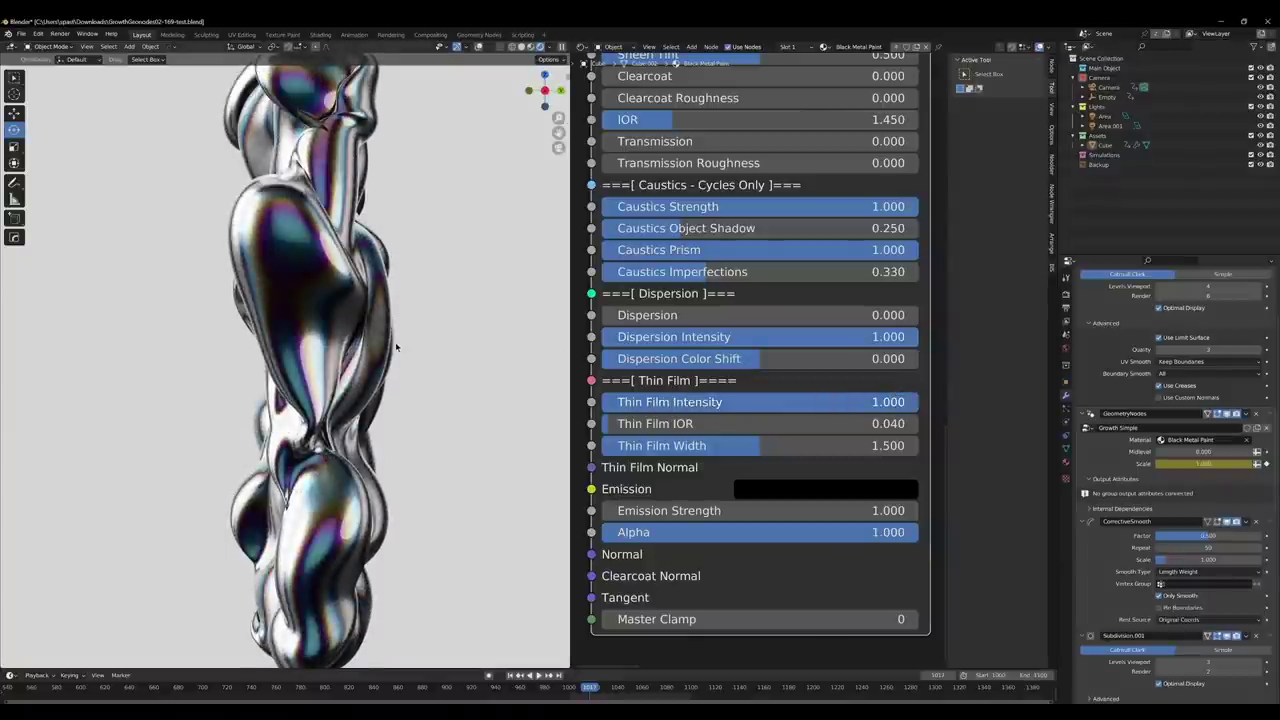
scroll(652, 420, "up", 1)
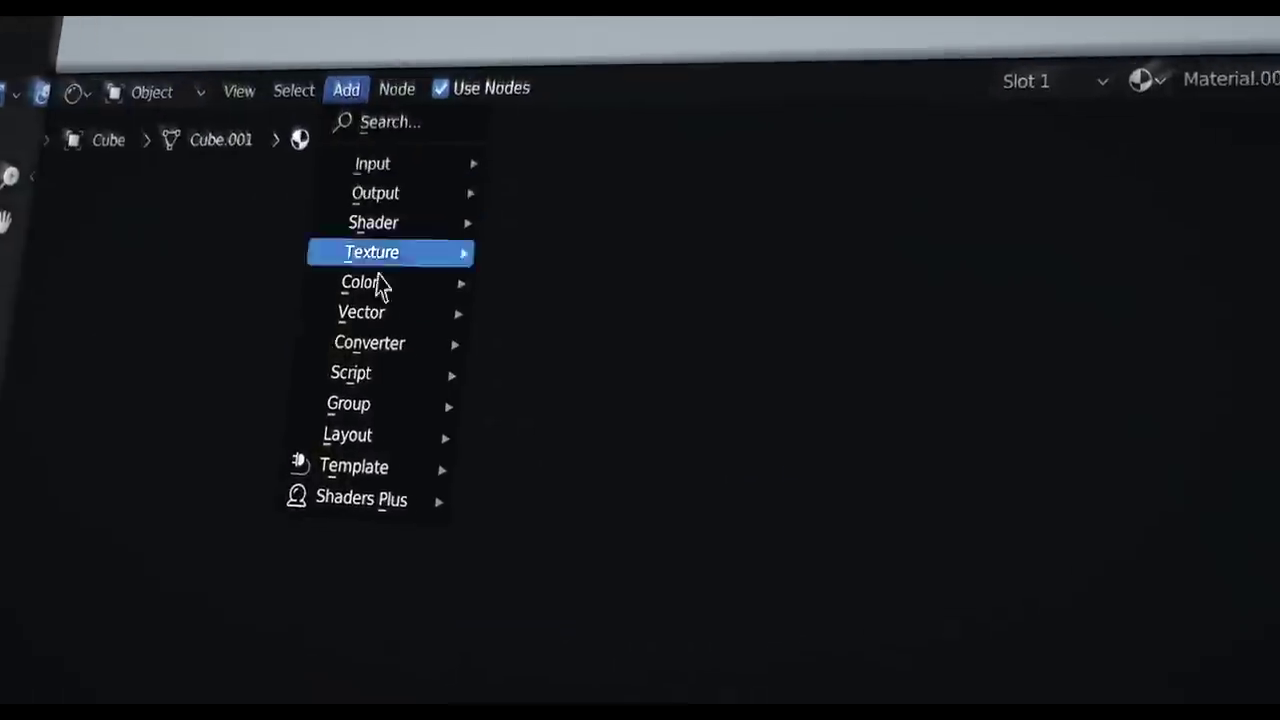
Browse the Shaders Plus submenus in the Add menu.
mouse_move(283, 463)
mouse_move(630, 403)
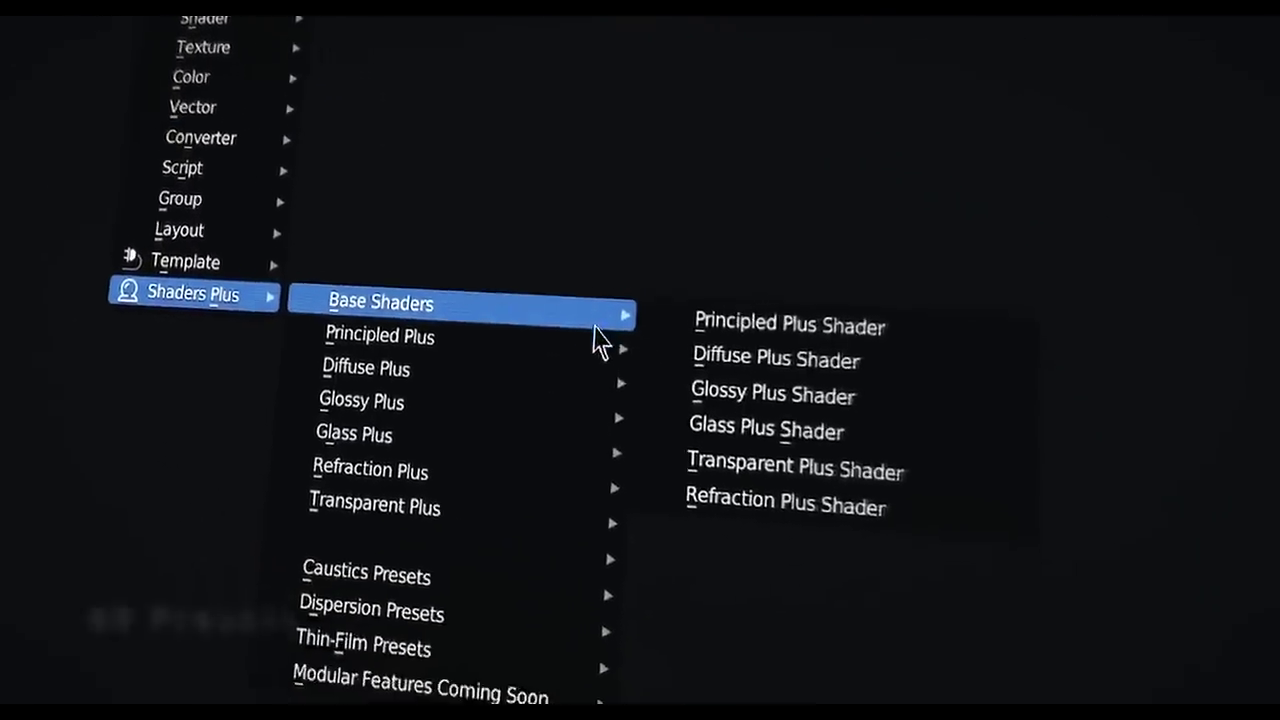
mouse_move(620, 455)
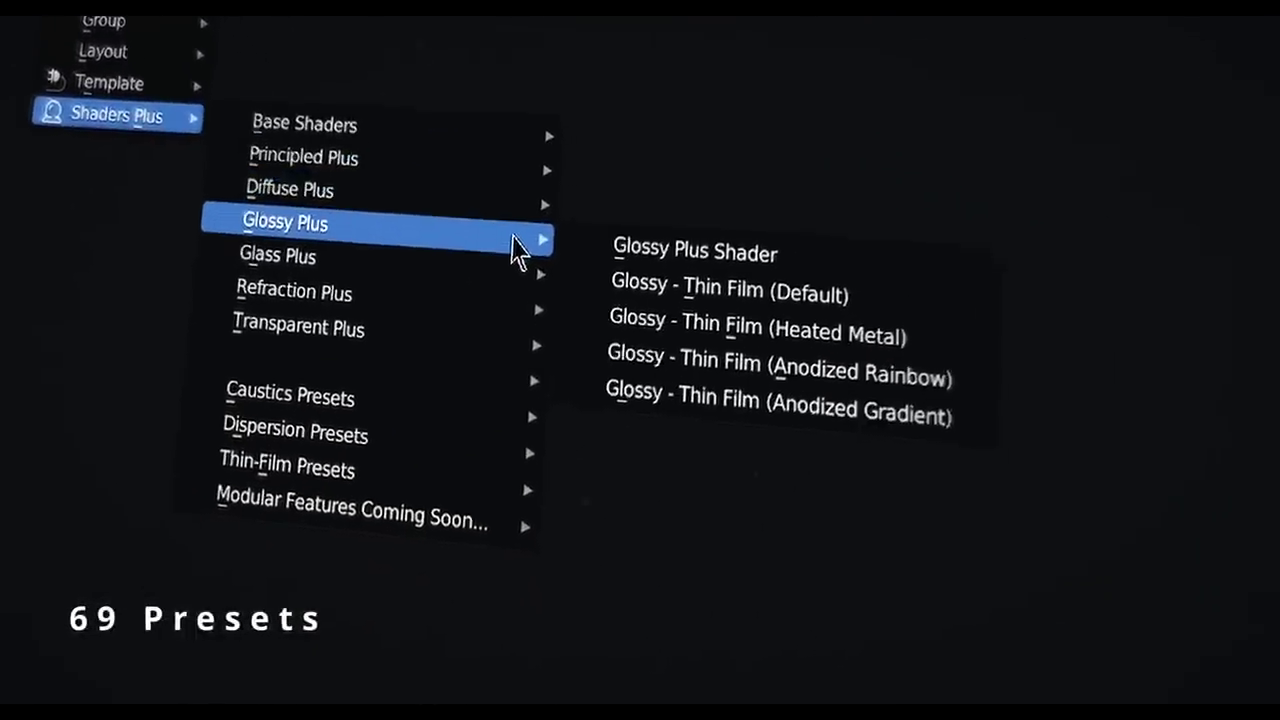
mouse_move(494, 375)
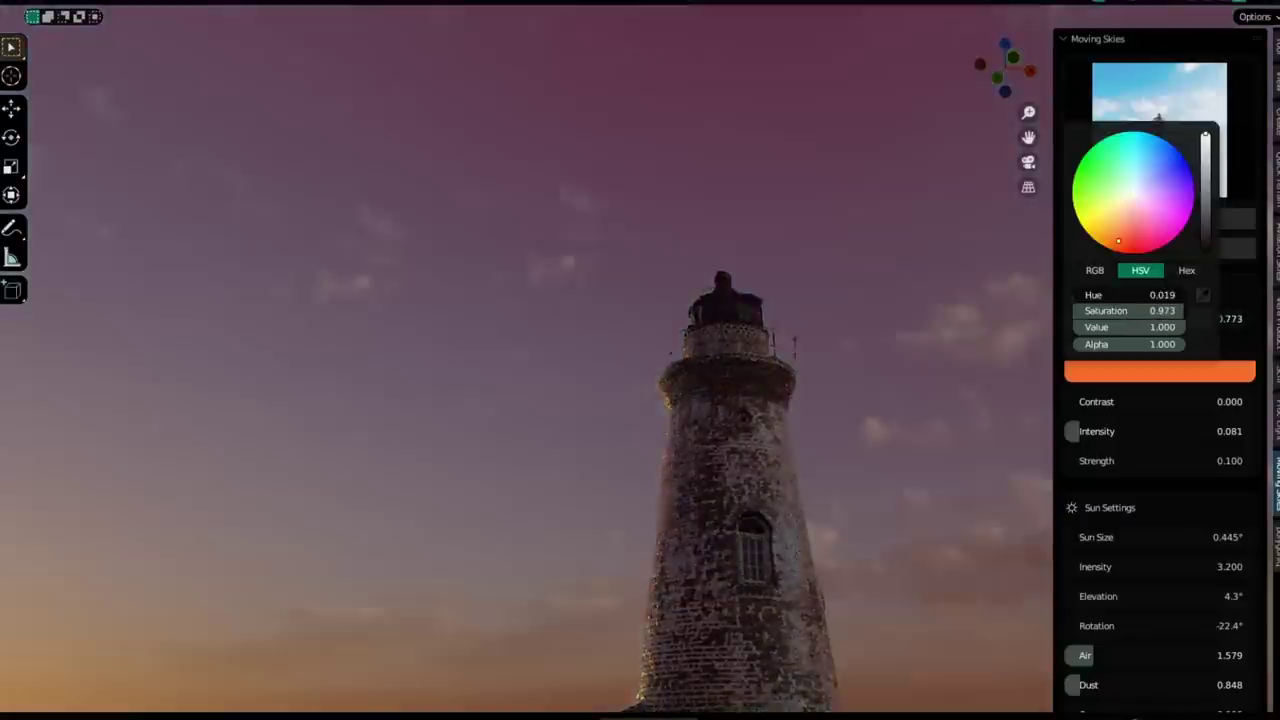
Try green and magenta sky tints, then pick red in the colour picker.
left_click(1113, 177)
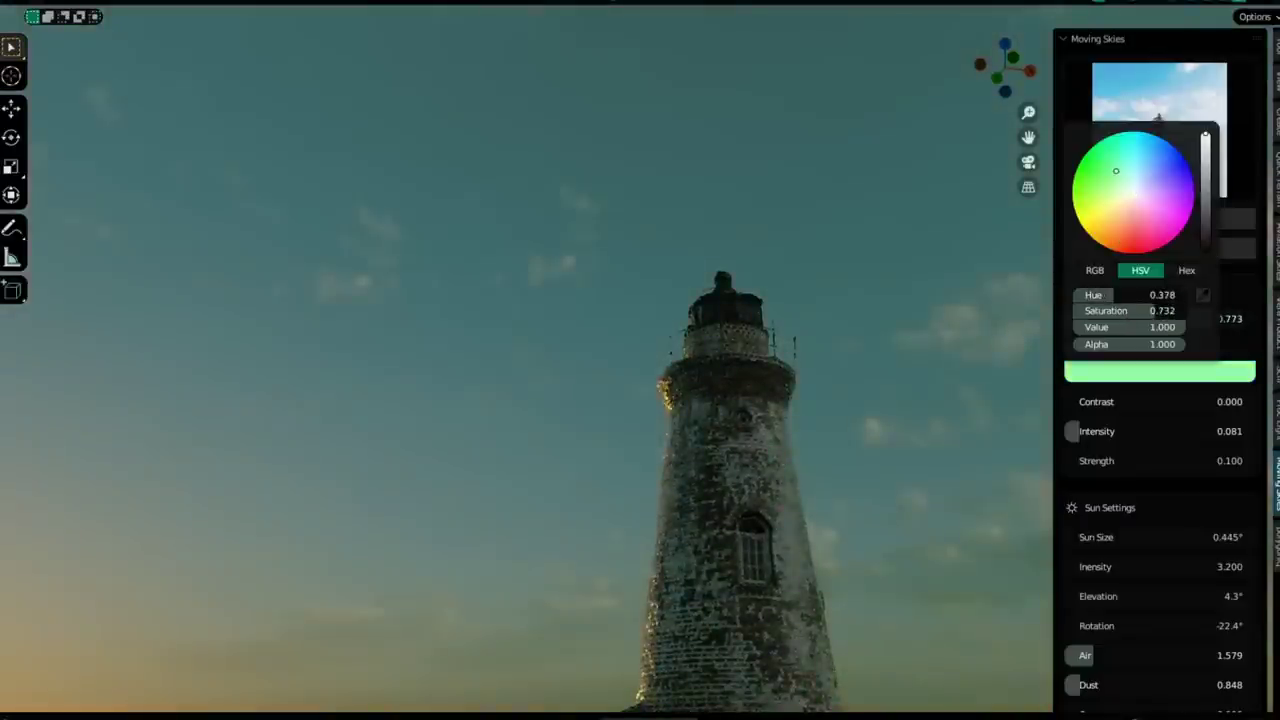
mouse_move(1116, 171)
left_mouse_down()
mouse_move(1150, 225)
mouse_move(1176, 214)
left_mouse_up()
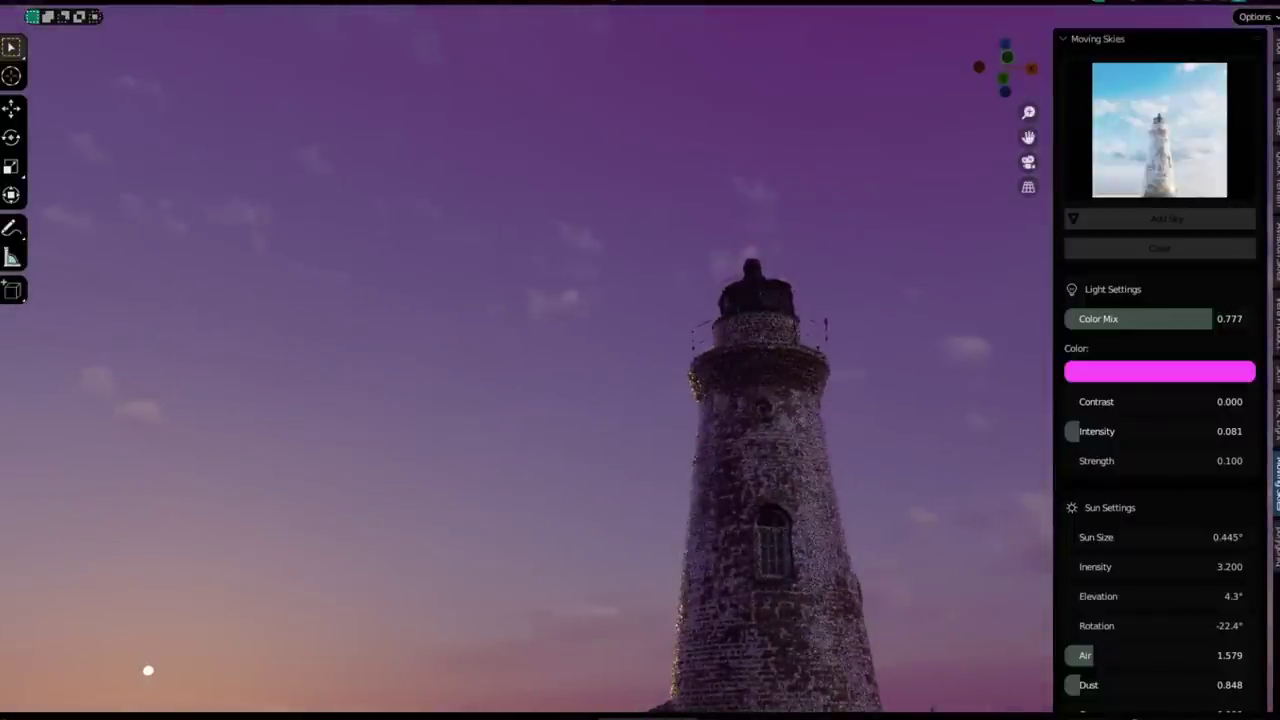
left_click(1160, 372)
left_click(1131, 250)
left_click_drag(1120, 252, 1190, 212)
Raise Color Mix to 0.845, lower Intensity to 0.030 and set Contrast to 0.545.
left_click_drag(1215, 318, 1228, 318)
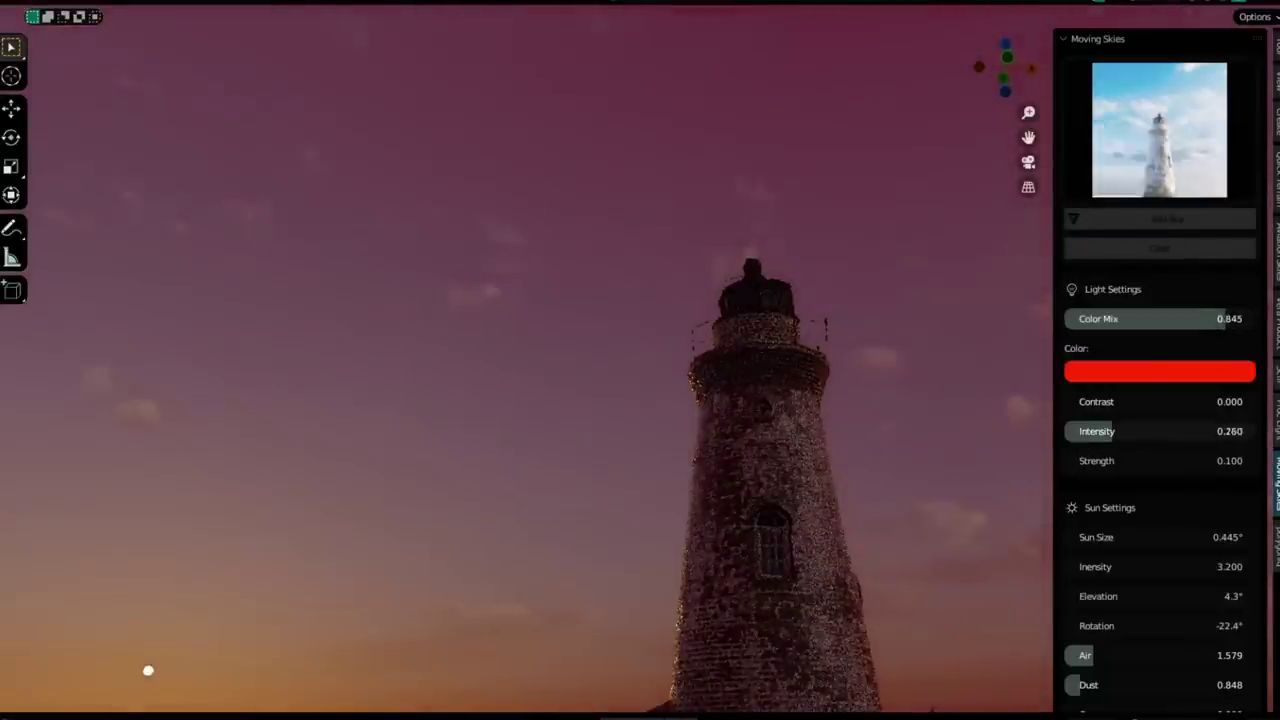
left_click_drag(1145, 431, 1168, 401)
left_click_drag(1005, 68, 972, 80)
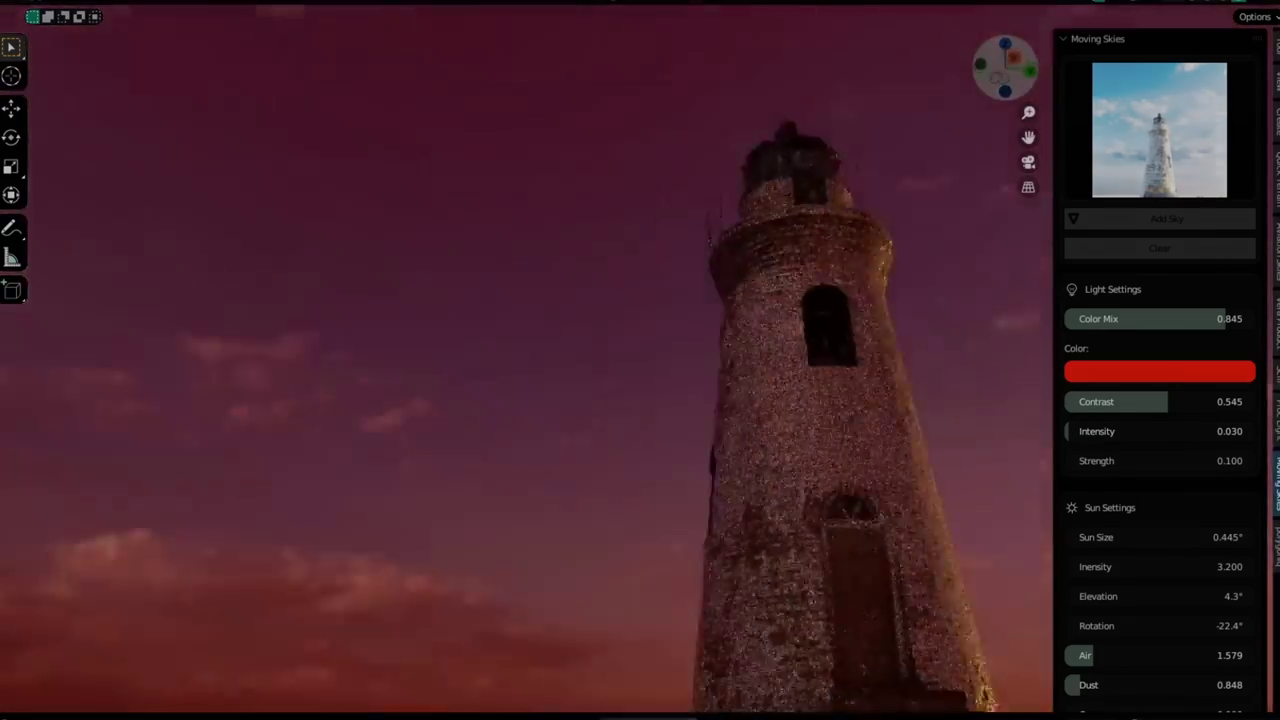